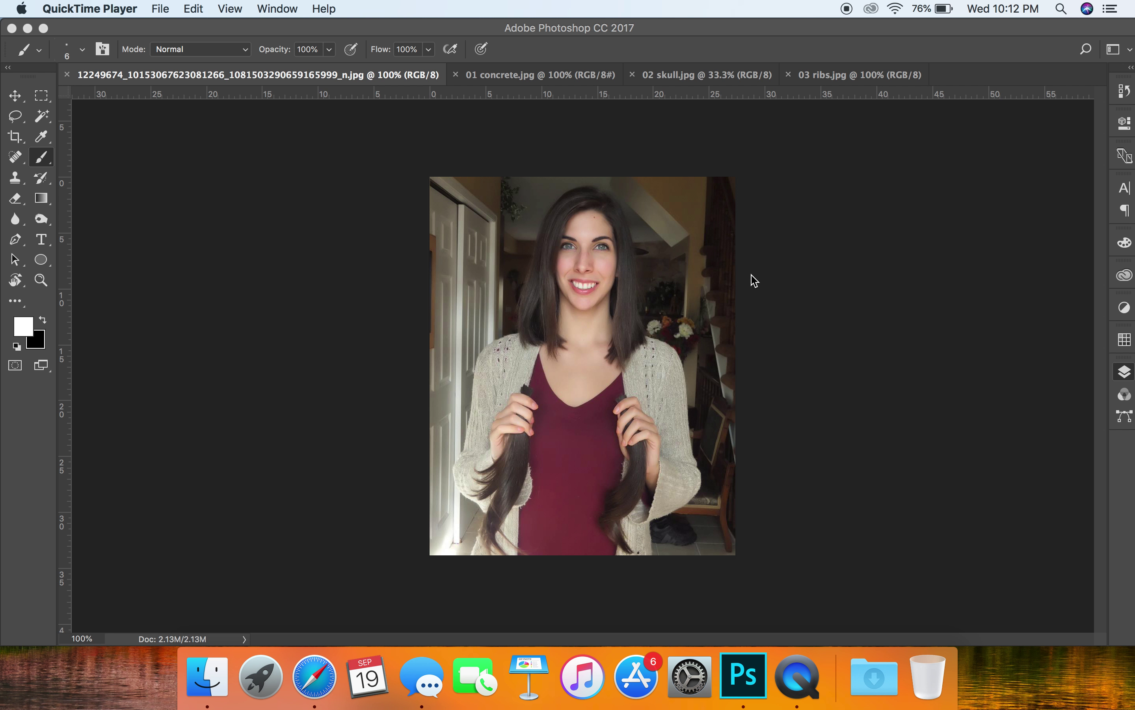
- Show the Layers panel from the right-side panel dock
click(1128, 373)
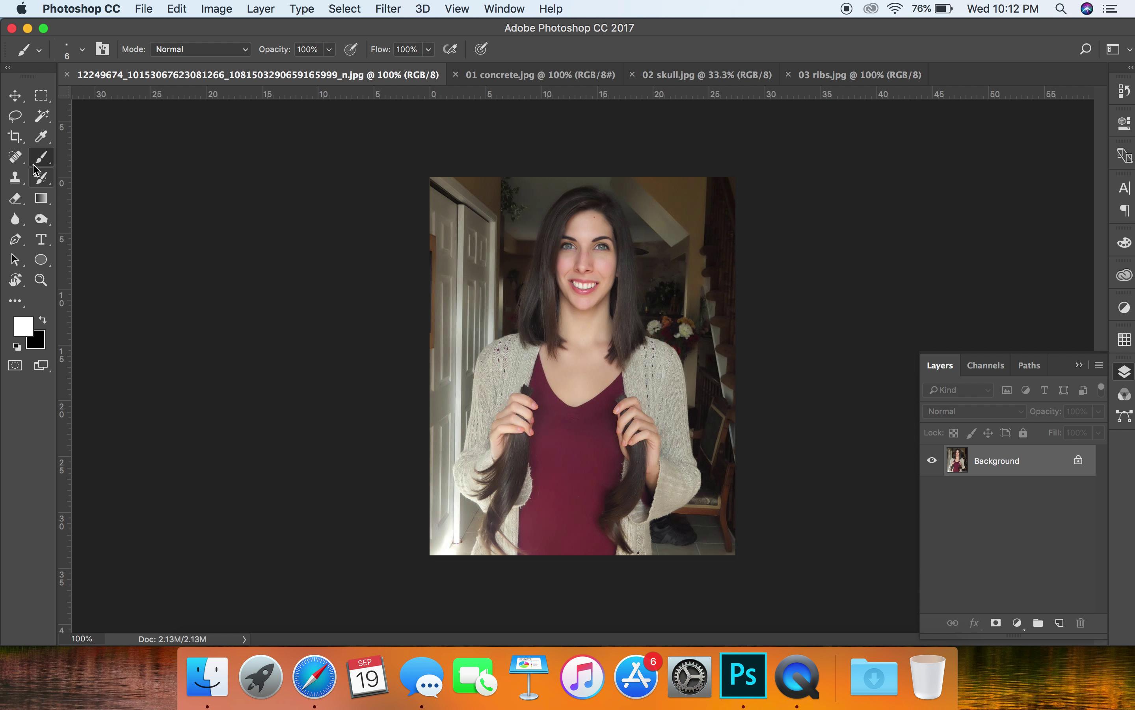
- Crop the portrait to a tight head-and-shoulders frame and commit the crop
click(19, 143)
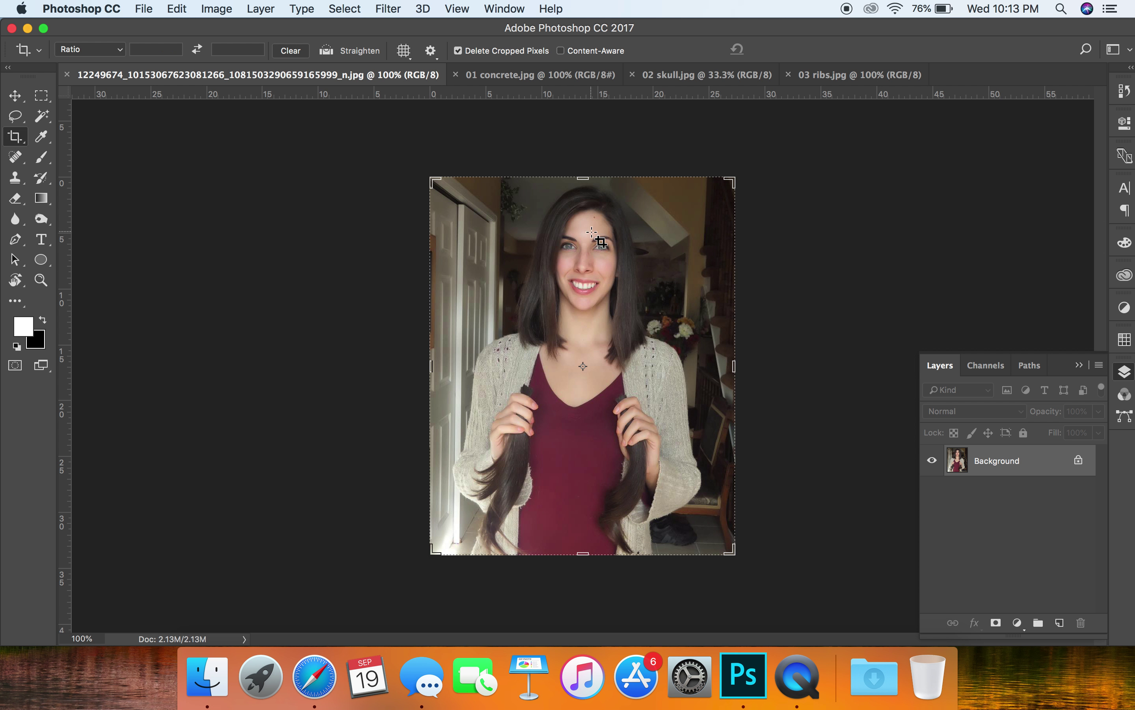
drag(585, 555, 598, 476)
drag(736, 369, 691, 369)
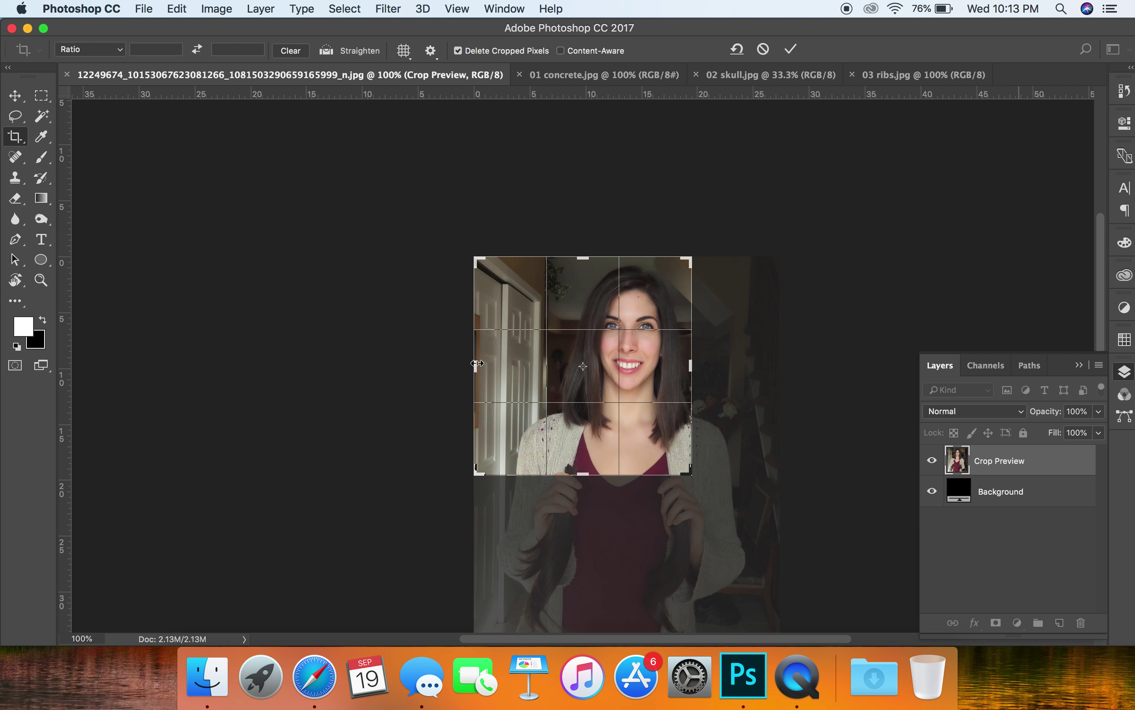
drag(477, 363, 542, 364)
drag(652, 365, 684, 365)
drag(581, 475, 583, 458)
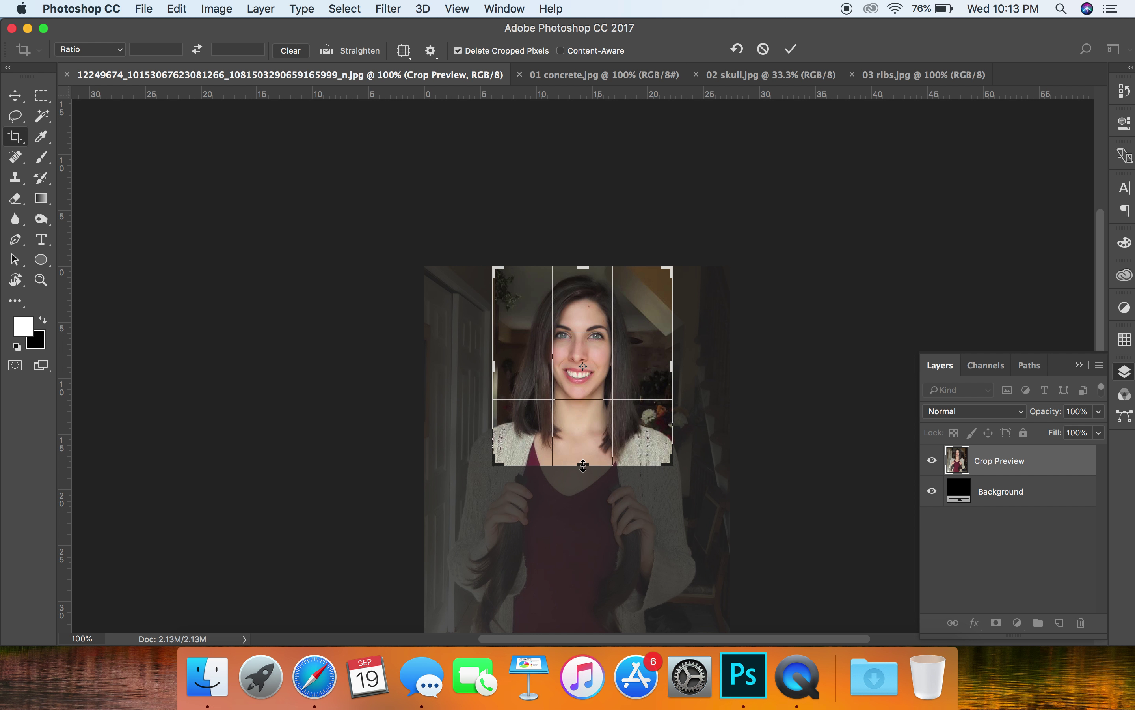
key(Return)
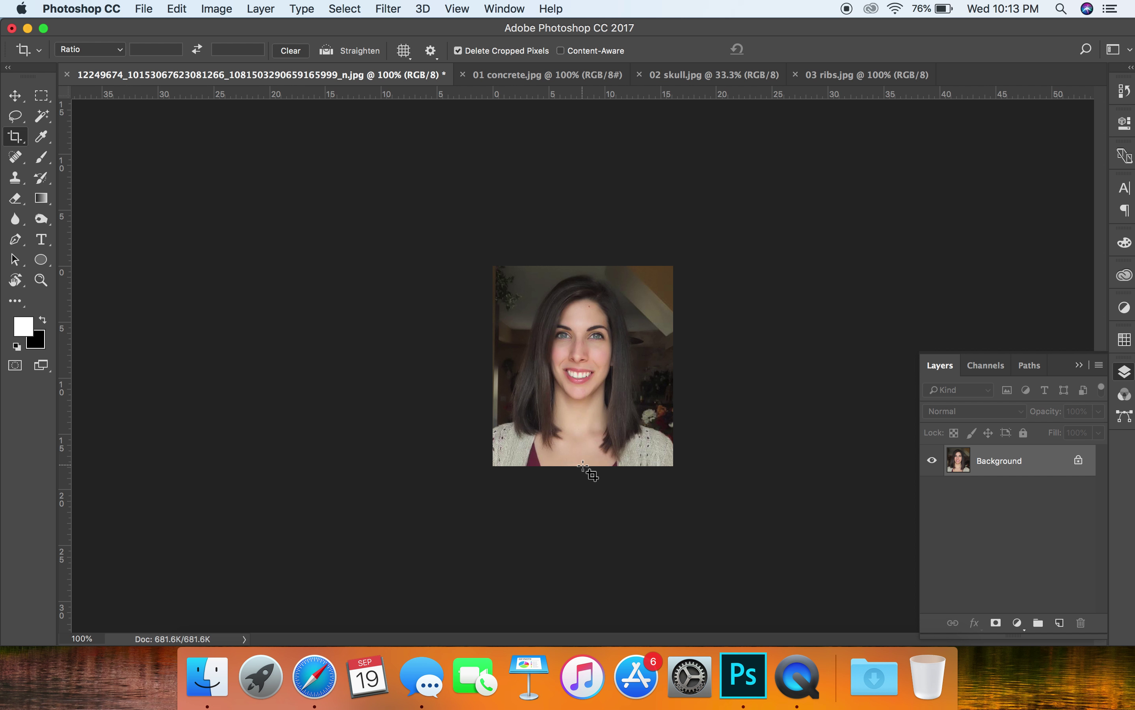
- Duplicate the portrait as Layer 1, rename Background to 'original', then switch to 01 concrete.jpg
key(super+equal)
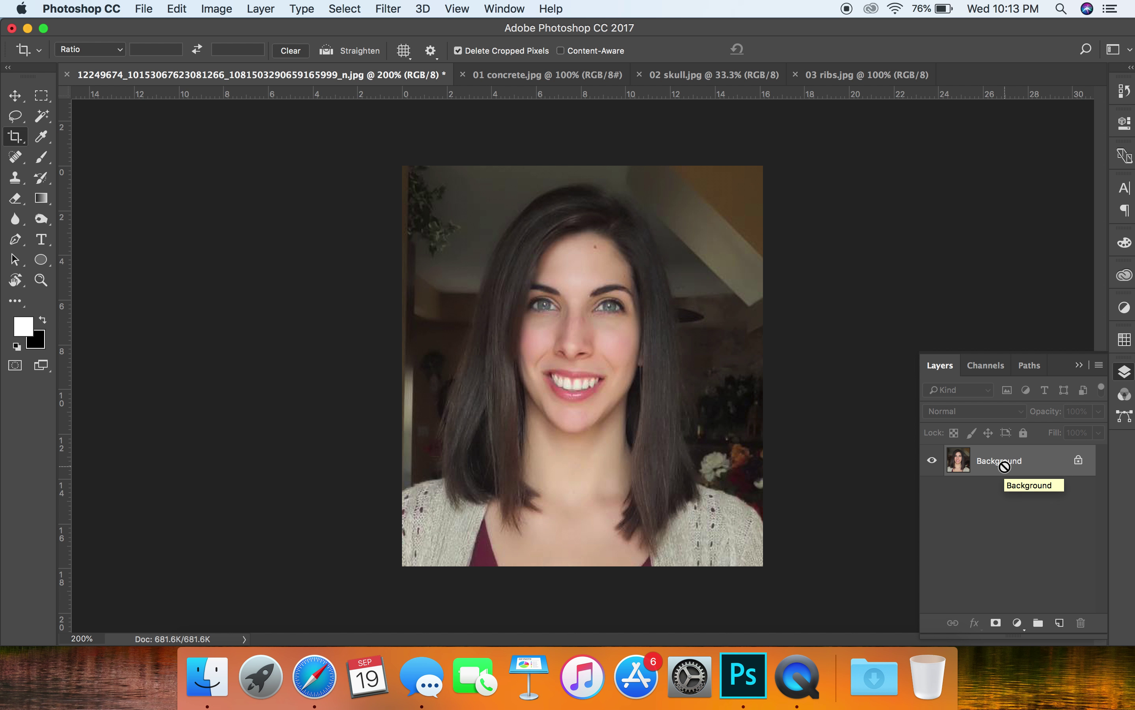
key(super+j)
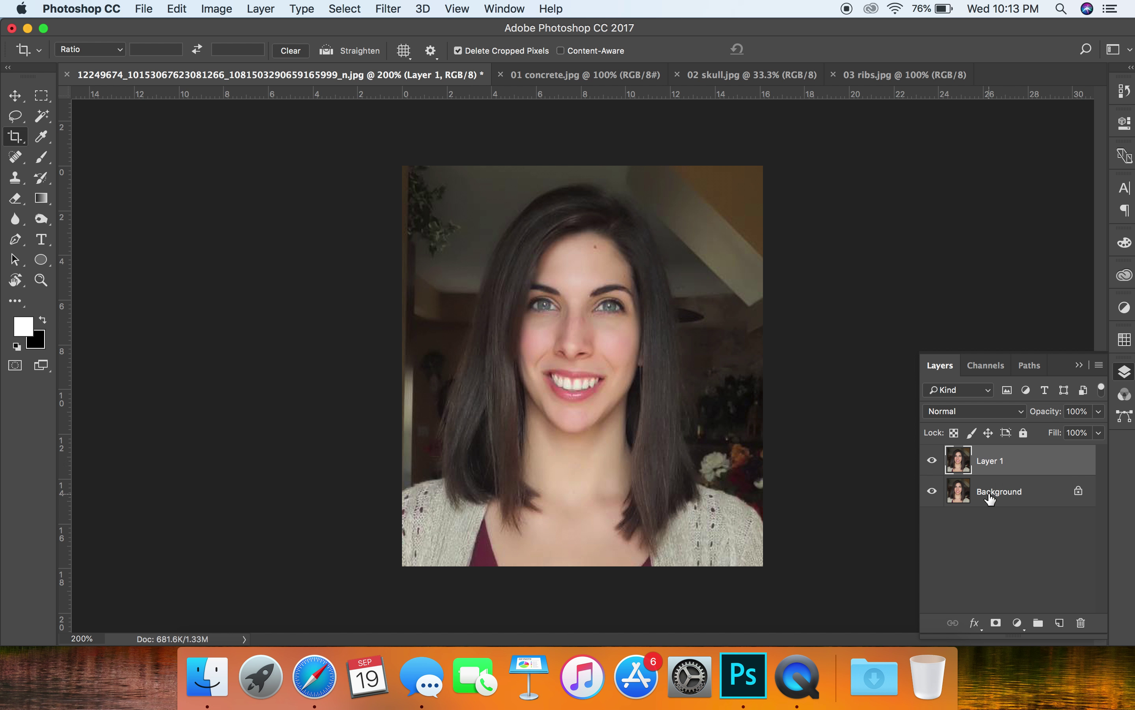
double_click(991, 497)
text(o)
key(Return)
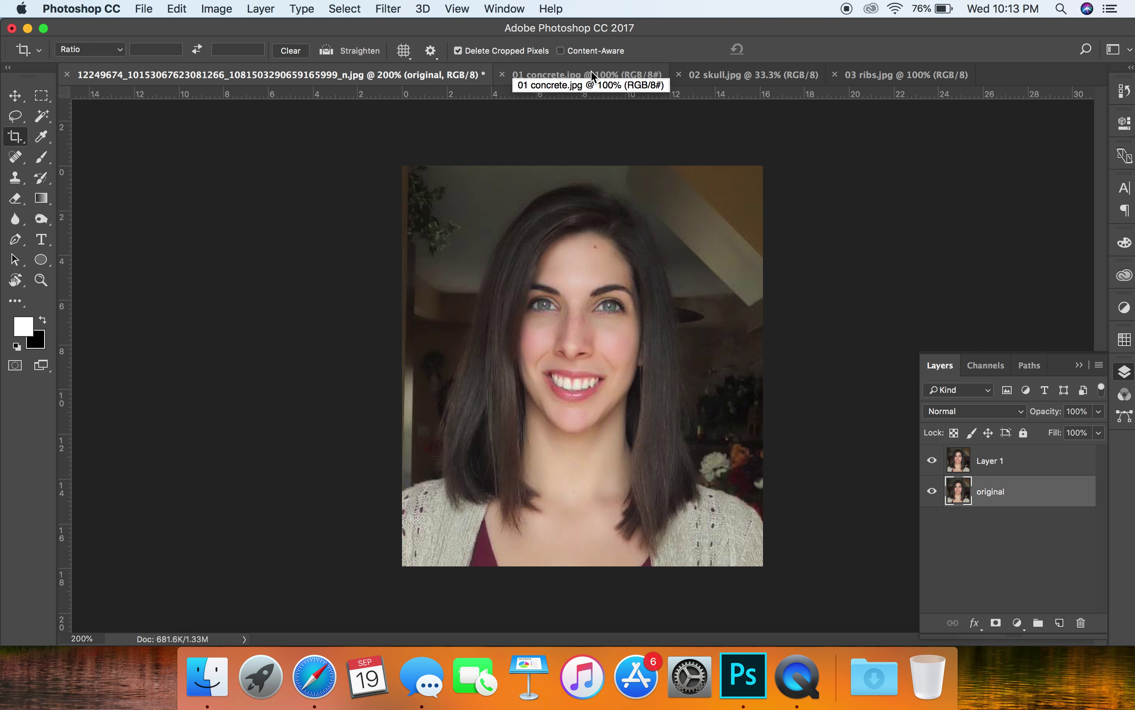
click(993, 469)
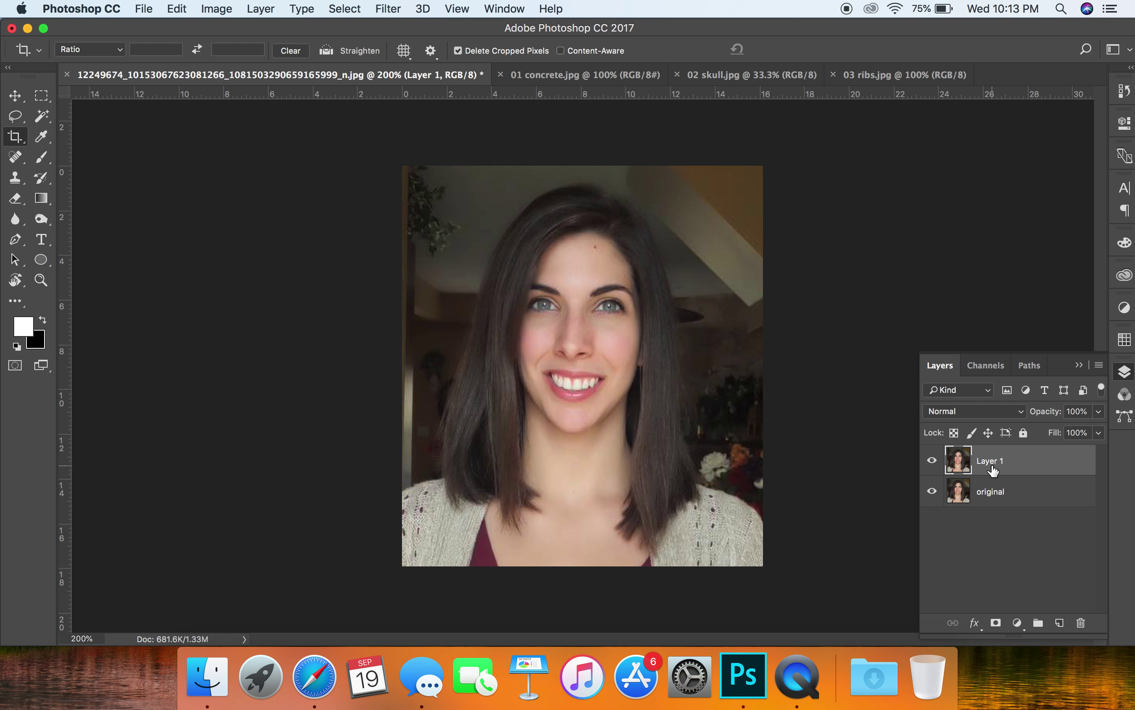
click(595, 78)
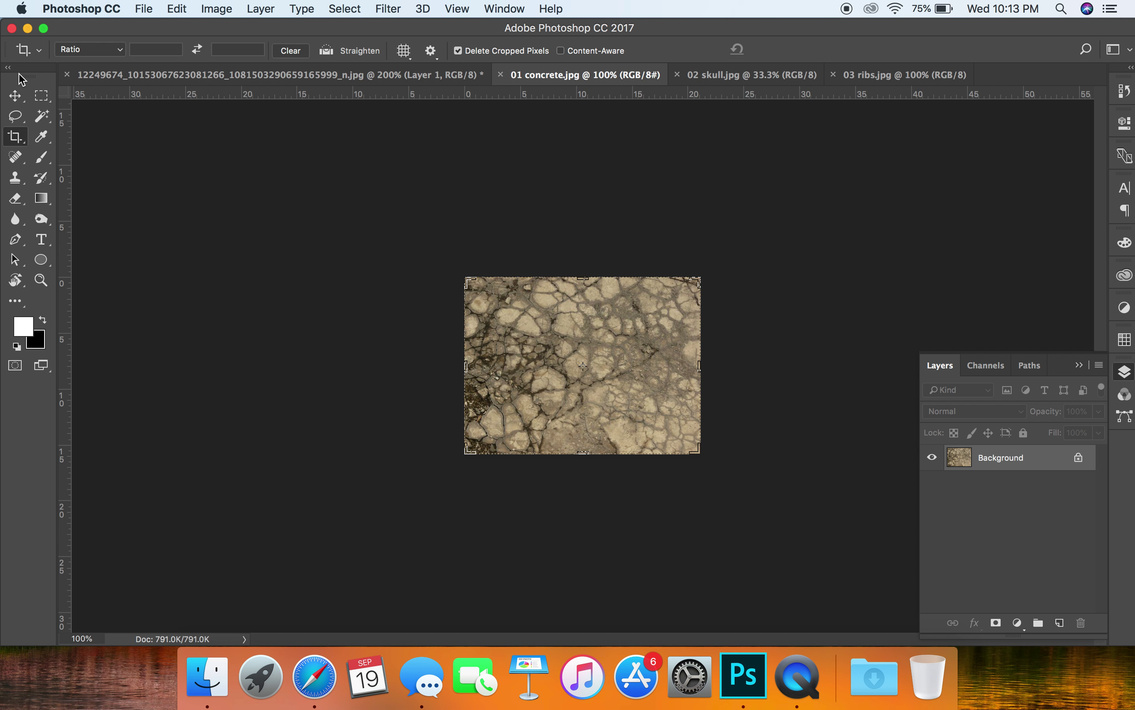
- Drag the concrete texture into the portrait document as a new layer
click(21, 97)
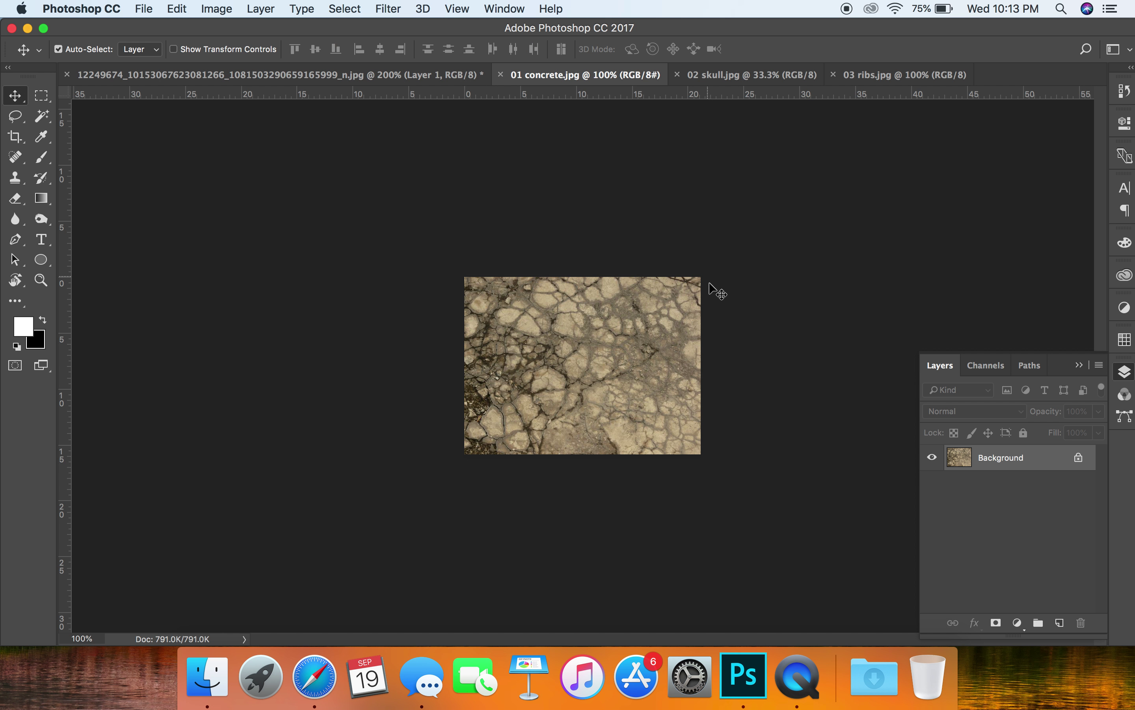
drag(626, 313, 392, 78)
drag(562, 359, 583, 341)
- Rotate the concrete layer about 90° and position it over the photo
key(super+minus)
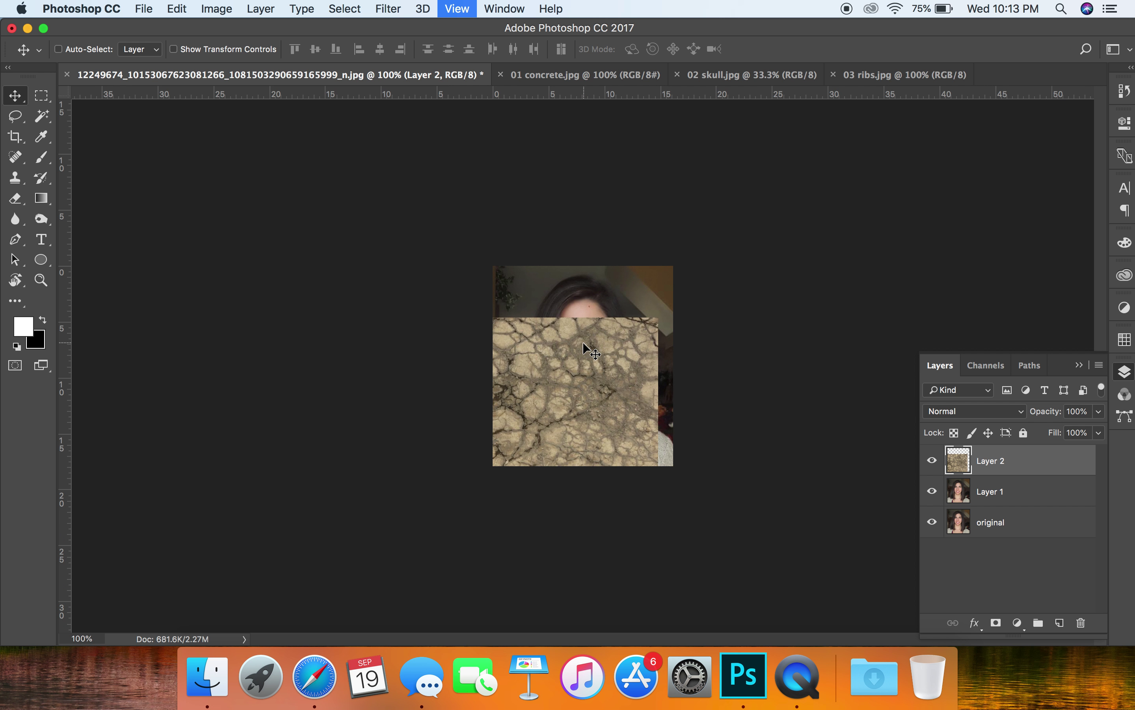
key(super+t)
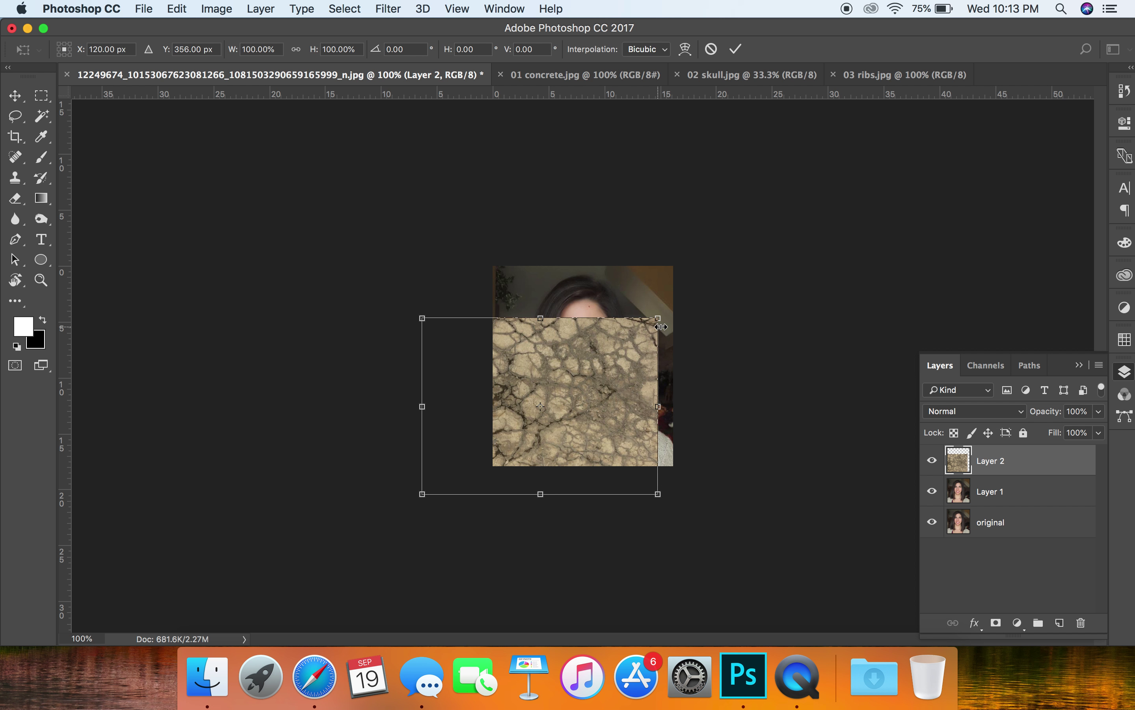
drag(418, 306, 662, 259)
drag(581, 341, 622, 317)
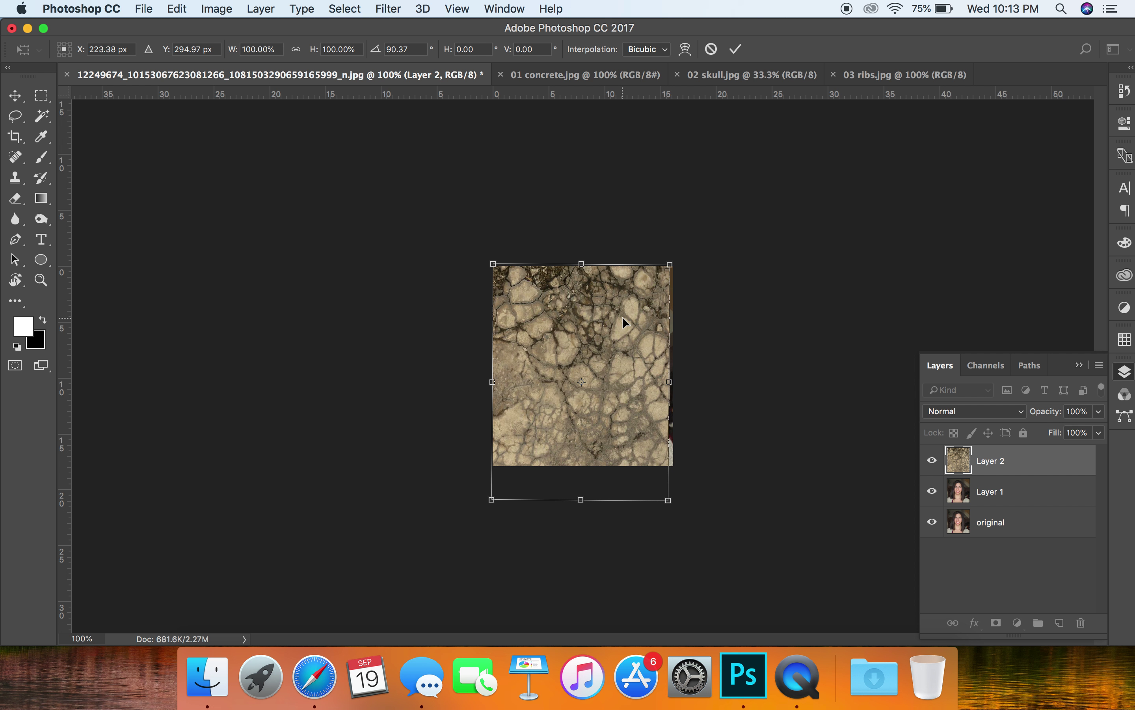
- Set Layer 2 to Overlay at 80% opacity, move it over the face and neck, and commit
click(1022, 411)
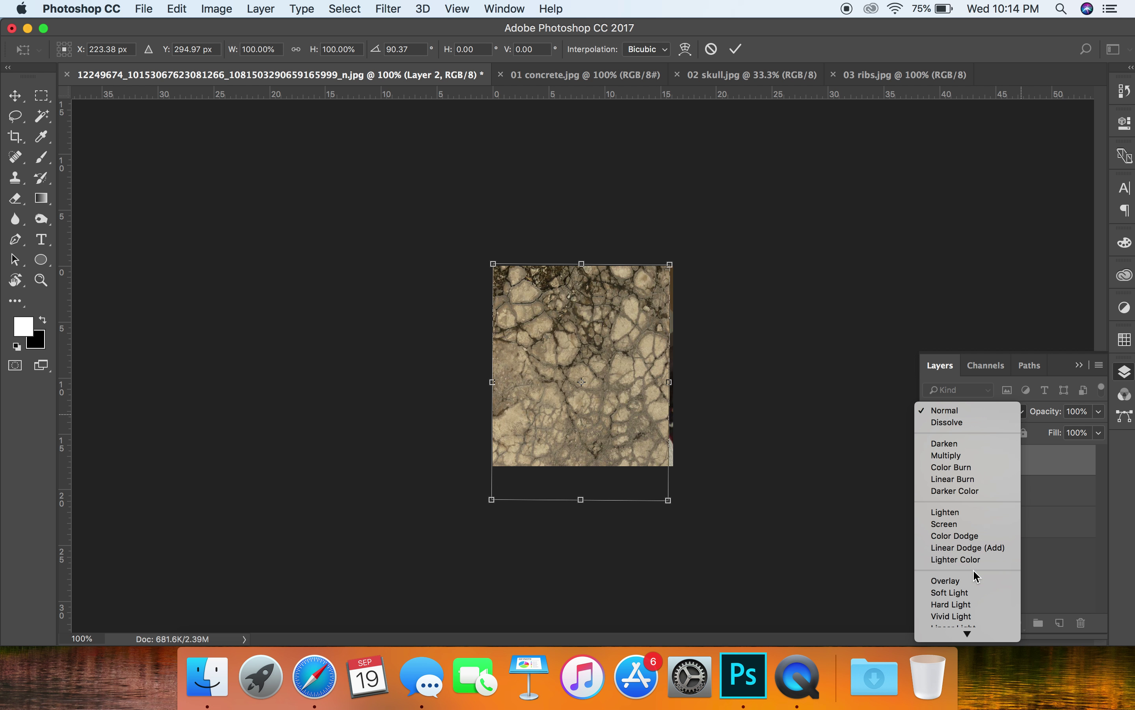
click(977, 589)
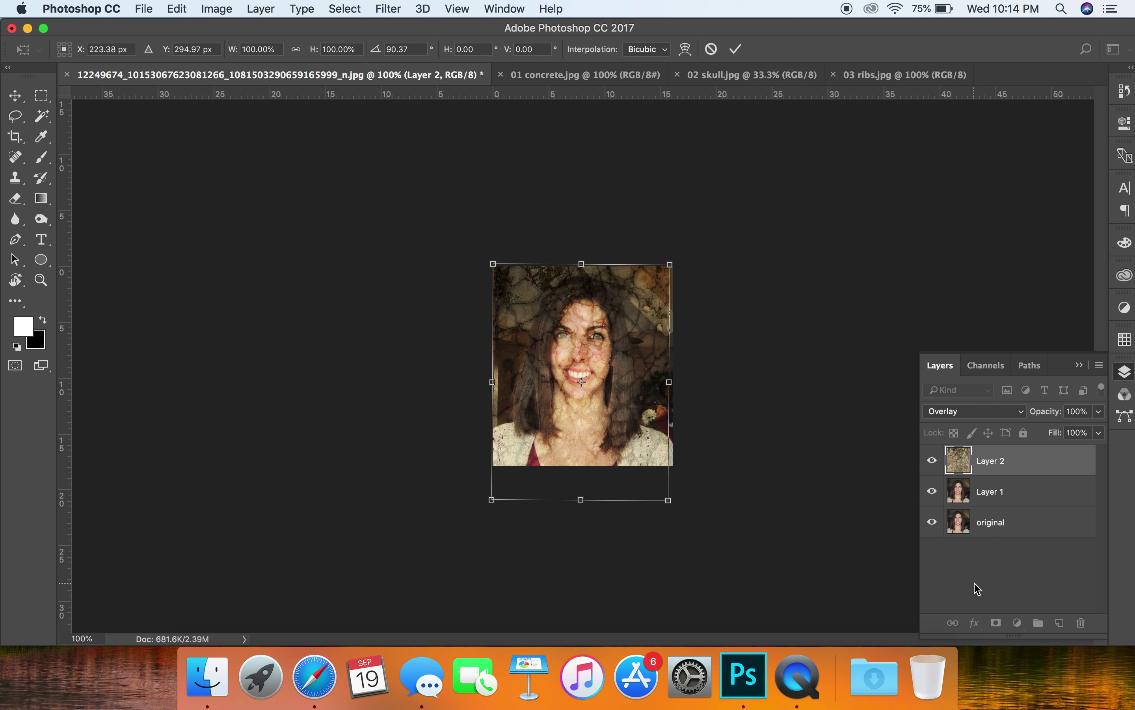
key(super+equal)
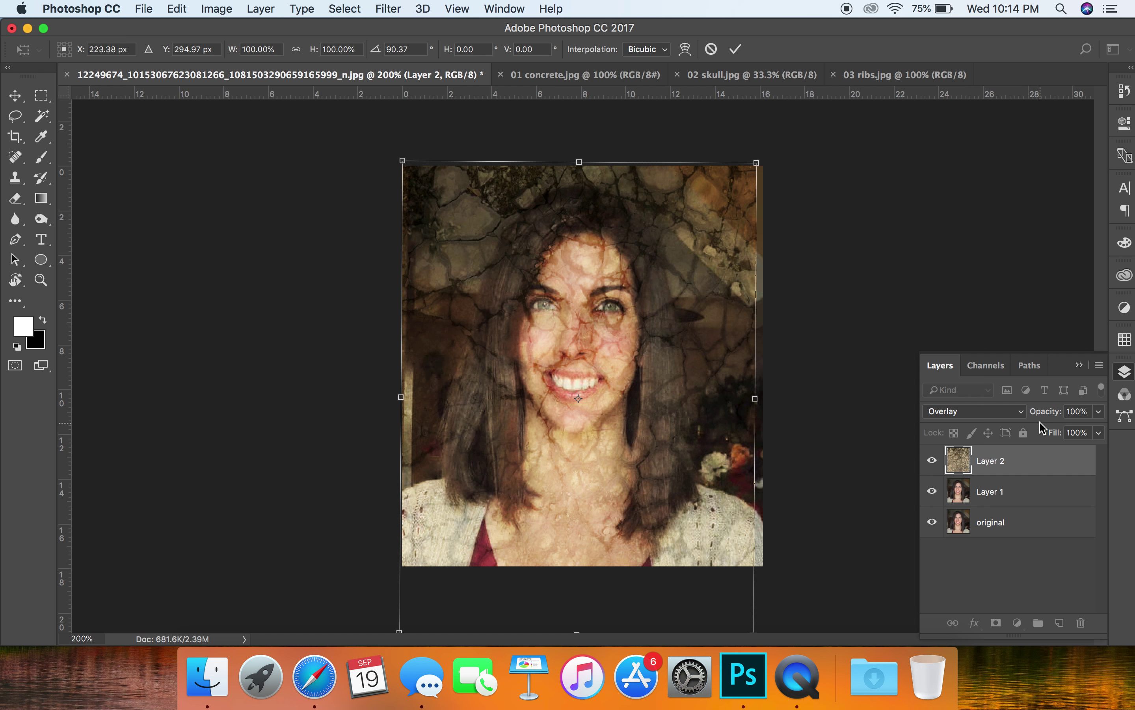
double_click(1083, 410)
text(80)
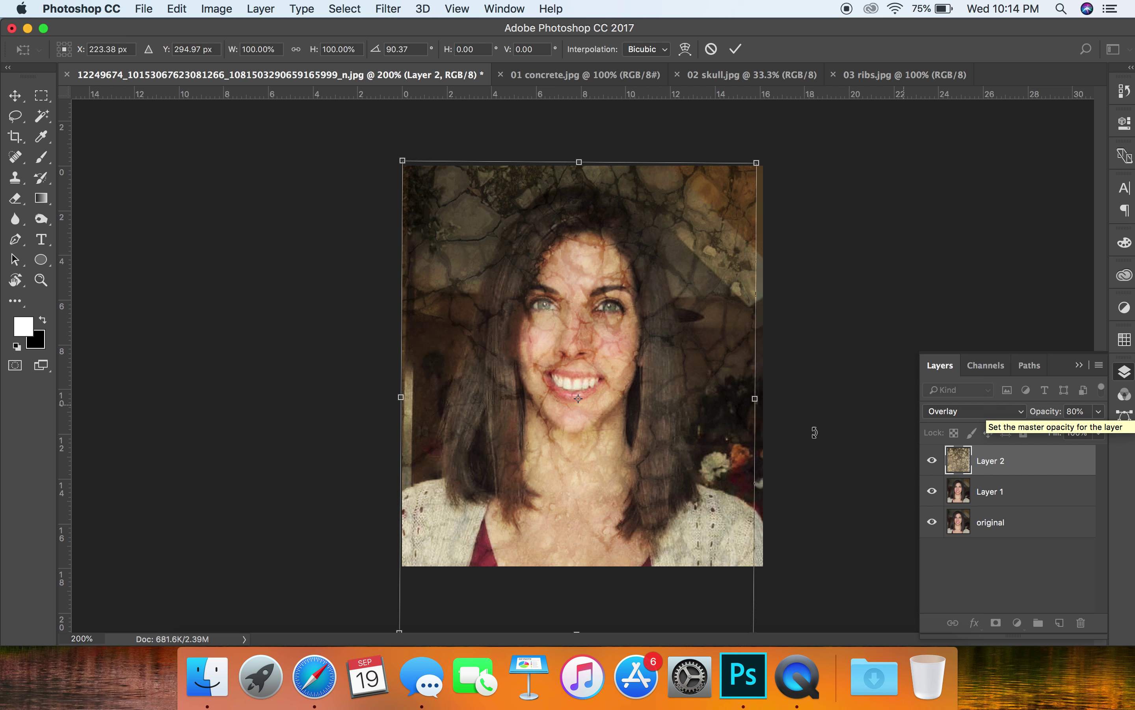
drag(610, 396, 619, 479)
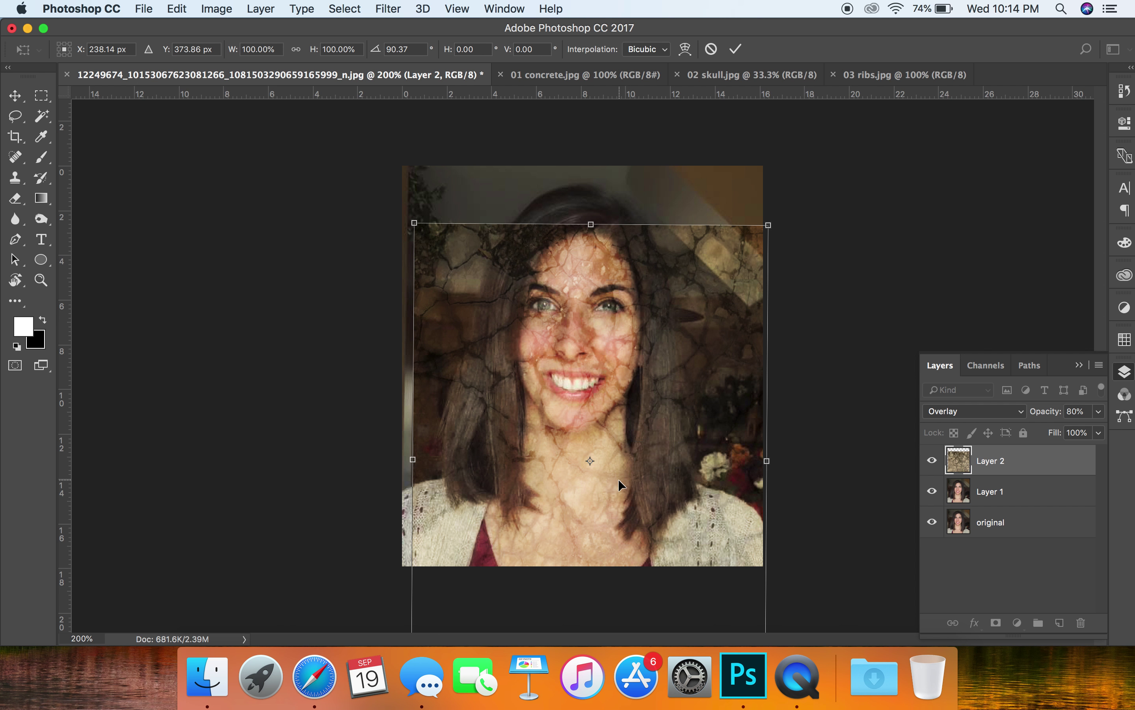
key(Return)
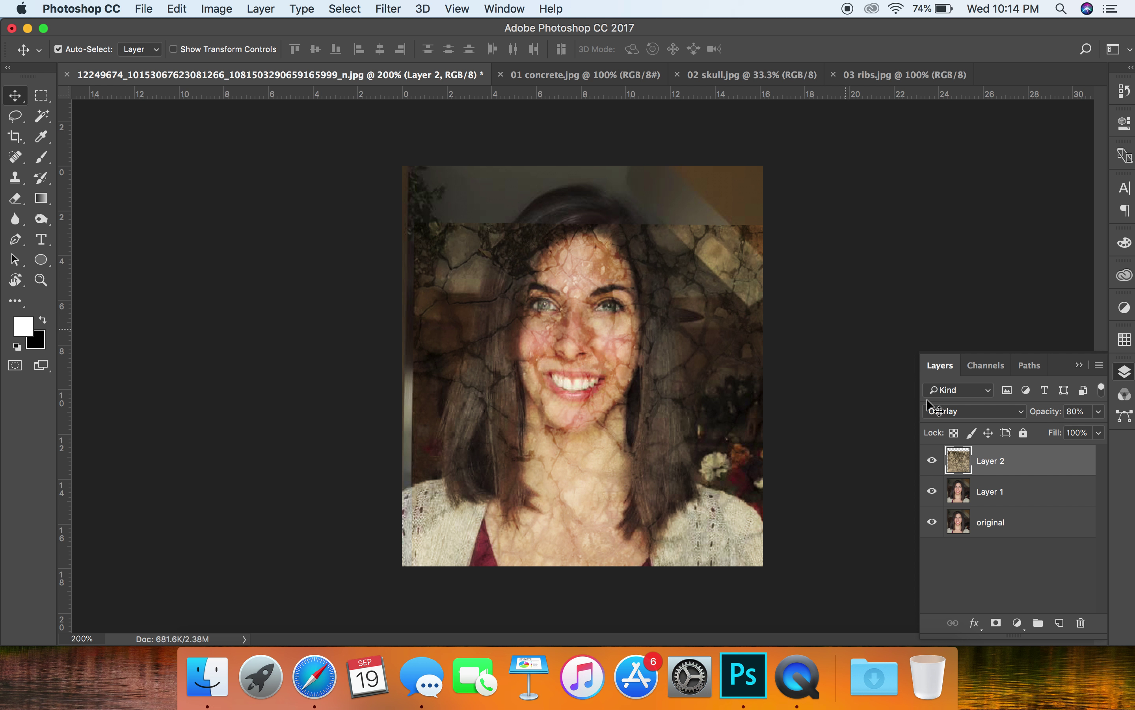
- Add a mask to Layer 2 and paint out the upper-left hair and background with a soft brush
click(996, 623)
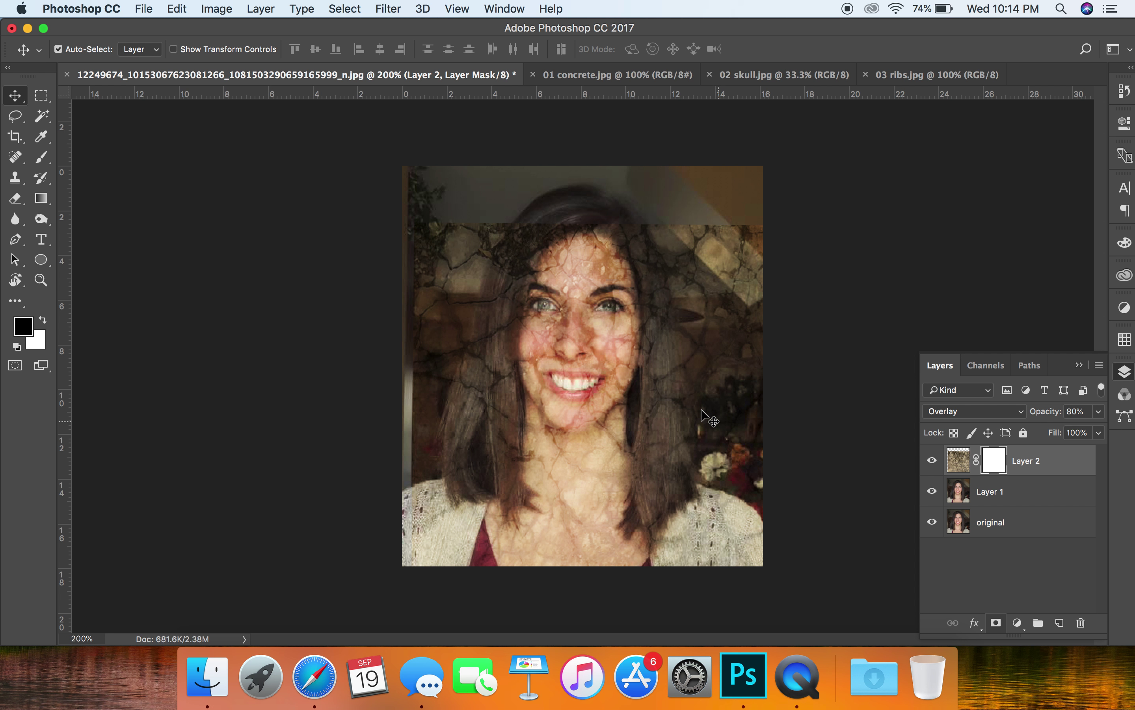
click(41, 158)
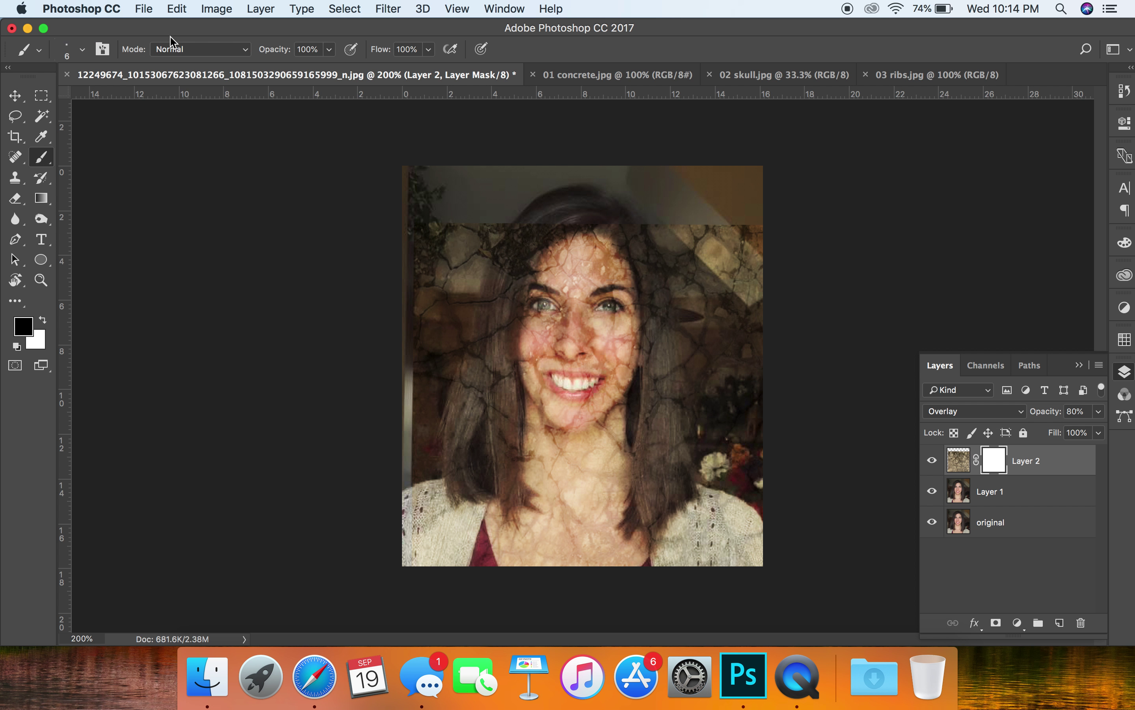
click(85, 49)
mouse_move(90, 138)
mouse_down()
mouse_move(160, 140)
mouse_move(88, 144)
mouse_up()
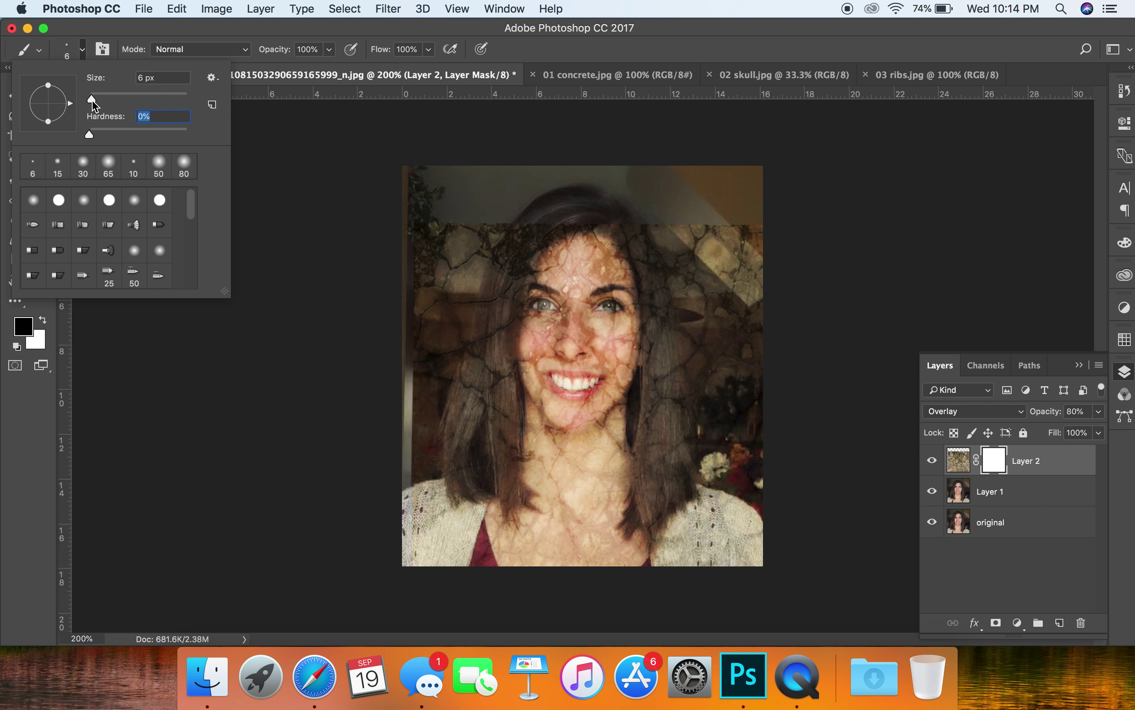
key(Return)
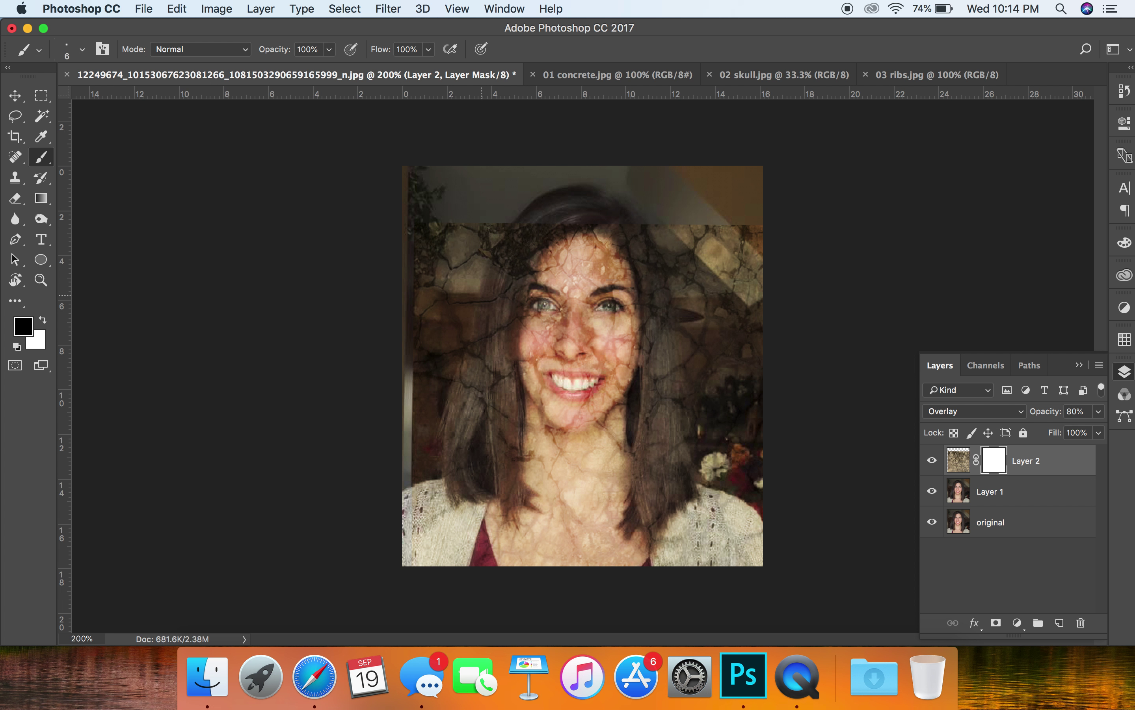
key(bracketright)
key(bracketright)
key(bracketright)
key(bracketright)
key(bracketright)
key(bracketright)
key(bracketright)
key(bracketright)
key(bracketright)
key(bracketright)
key(bracketright)
key(bracketright)
mouse_move(481, 295)
mouse_down()
mouse_move(506, 229)
mouse_move(501, 219)
mouse_move(467, 228)
mouse_move(436, 262)
mouse_move(460, 213)
mouse_move(420, 279)
mouse_move(418, 427)
mouse_move(441, 323)
mouse_move(481, 234)
mouse_move(520, 196)
mouse_move(477, 311)
mouse_move(486, 466)
mouse_move(461, 448)
mouse_move(433, 497)
mouse_move(436, 538)
mouse_move(455, 569)
mouse_move(436, 393)
mouse_move(459, 257)
mouse_move(494, 164)
mouse_move(608, 180)
mouse_move(671, 241)
mouse_move(723, 262)
mouse_move(724, 204)
mouse_move(754, 292)
mouse_move(743, 499)
mouse_move(716, 545)
mouse_move(721, 308)
mouse_up()
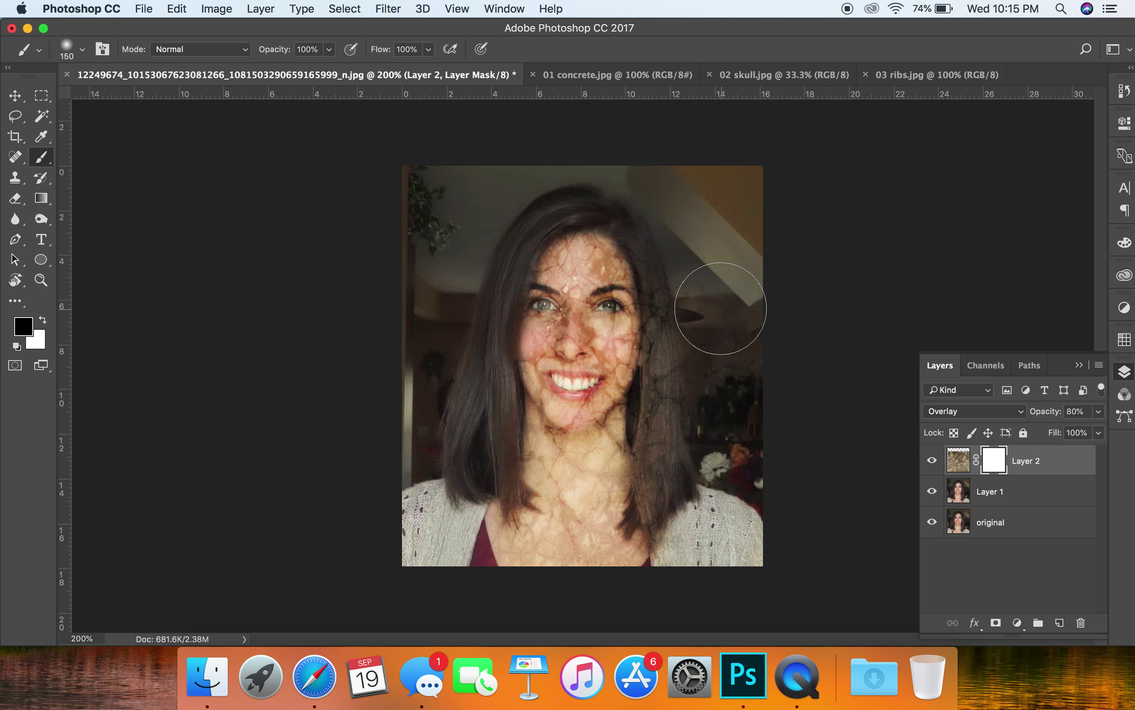
- Mask the texture off the right-side hair using a 0% hardness brush
click(83, 49)
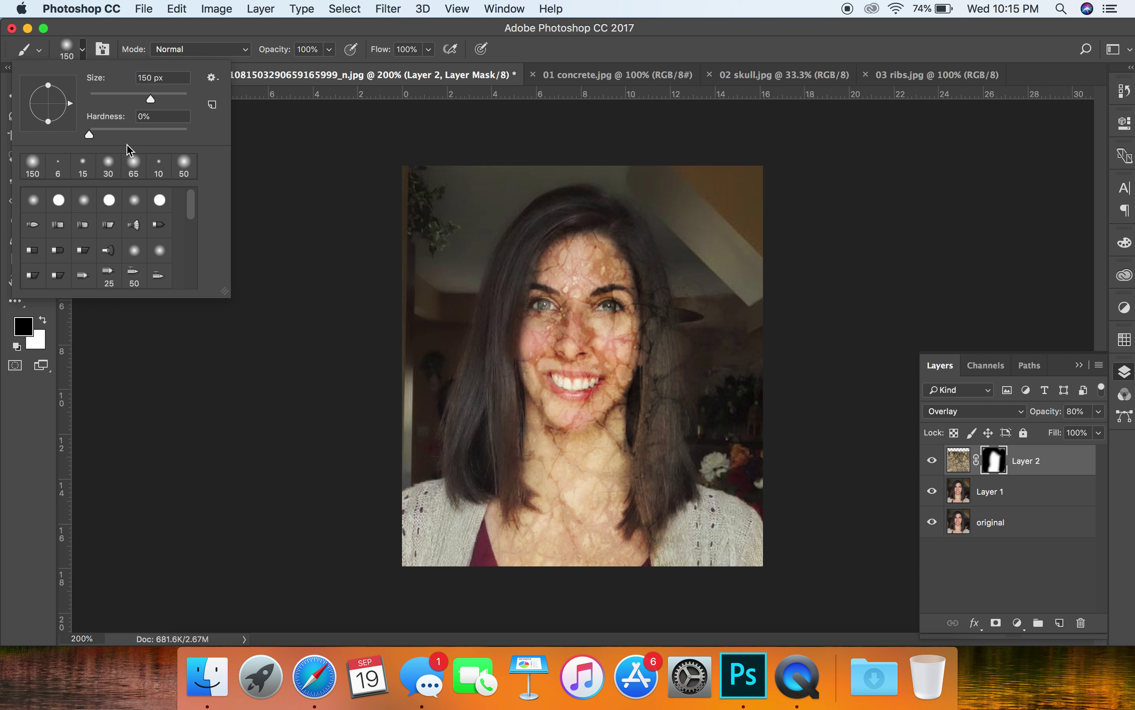
drag(90, 138, 228, 139)
click(662, 225)
mouse_move(665, 248)
mouse_down()
mouse_move(671, 329)
mouse_move(654, 384)
mouse_up()
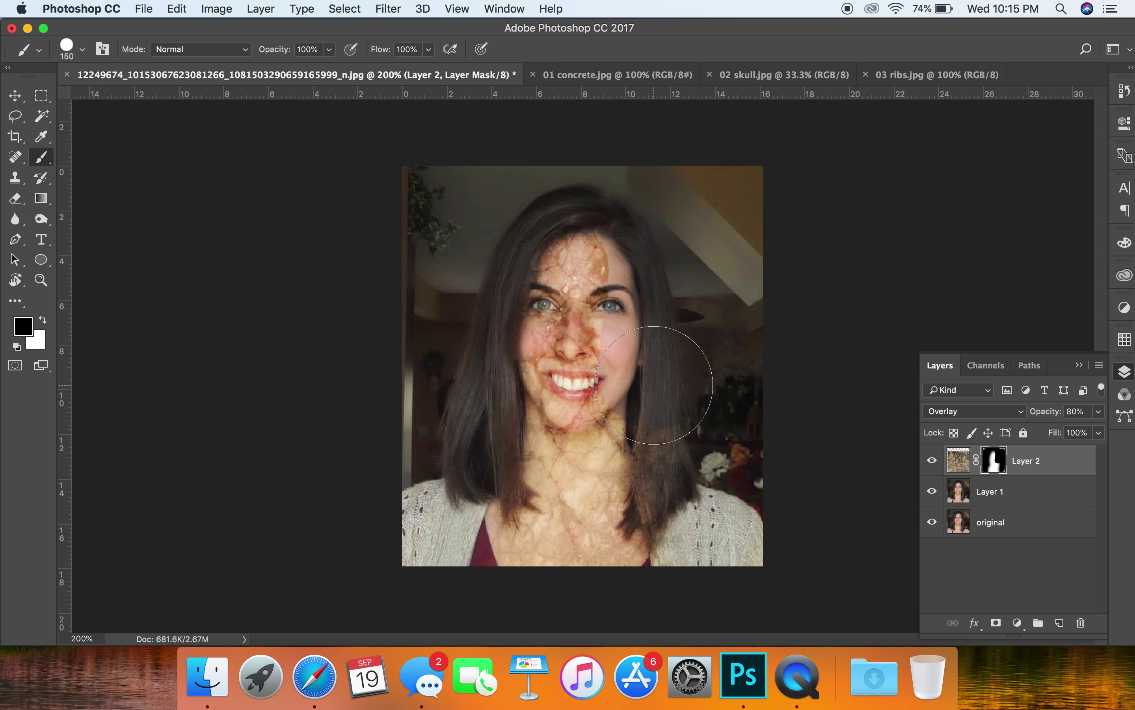
key(super+z)
click(81, 50)
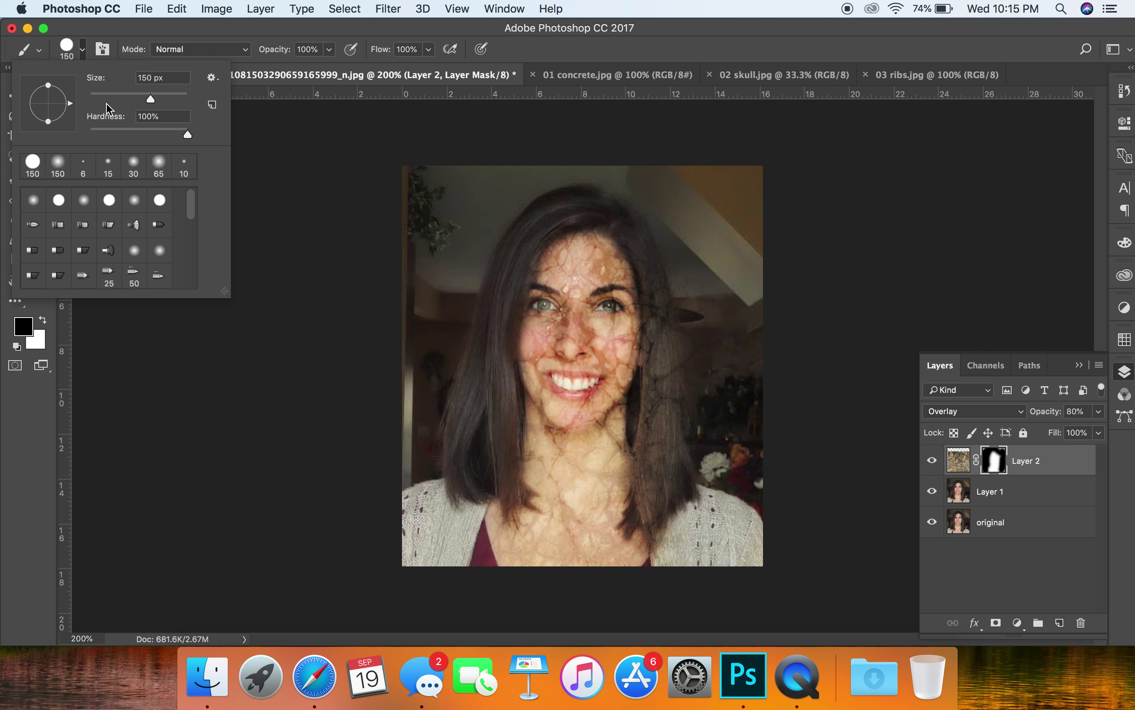
drag(186, 135, 101, 136)
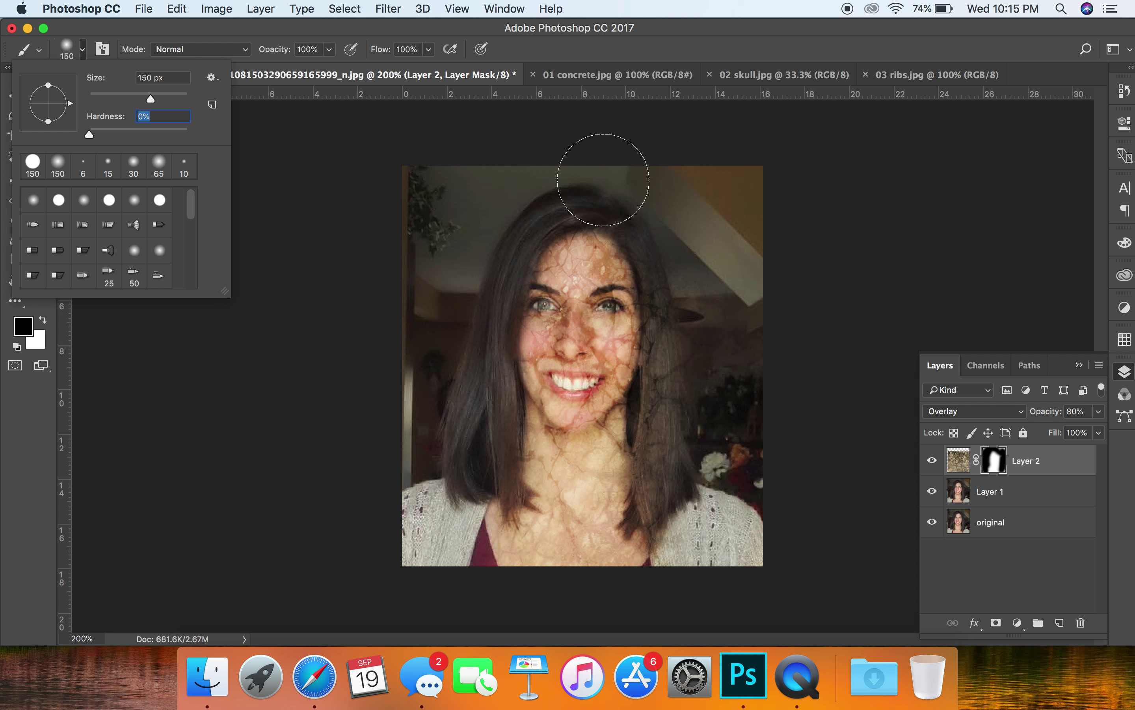
click(617, 186)
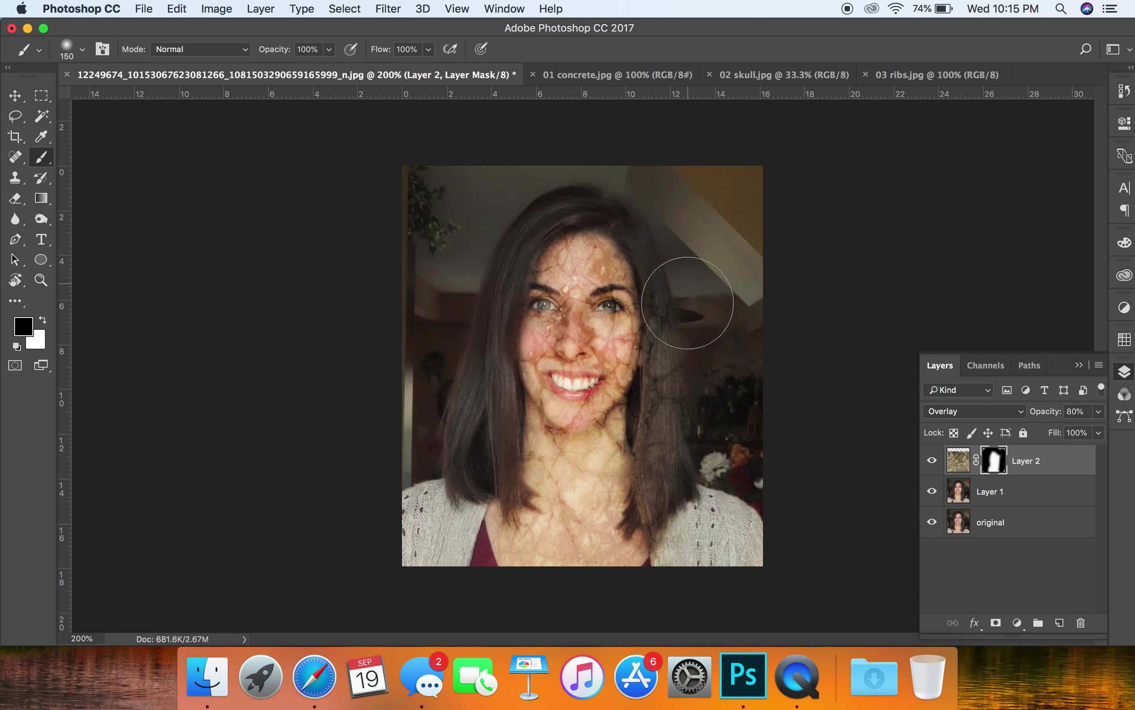
mouse_move(688, 338)
mouse_down()
mouse_move(677, 460)
mouse_move(667, 446)
mouse_move(657, 522)
mouse_up()
key(bracketleft)
key(bracketleft)
key(bracketleft)
key(bracketleft)
key(bracketleft)
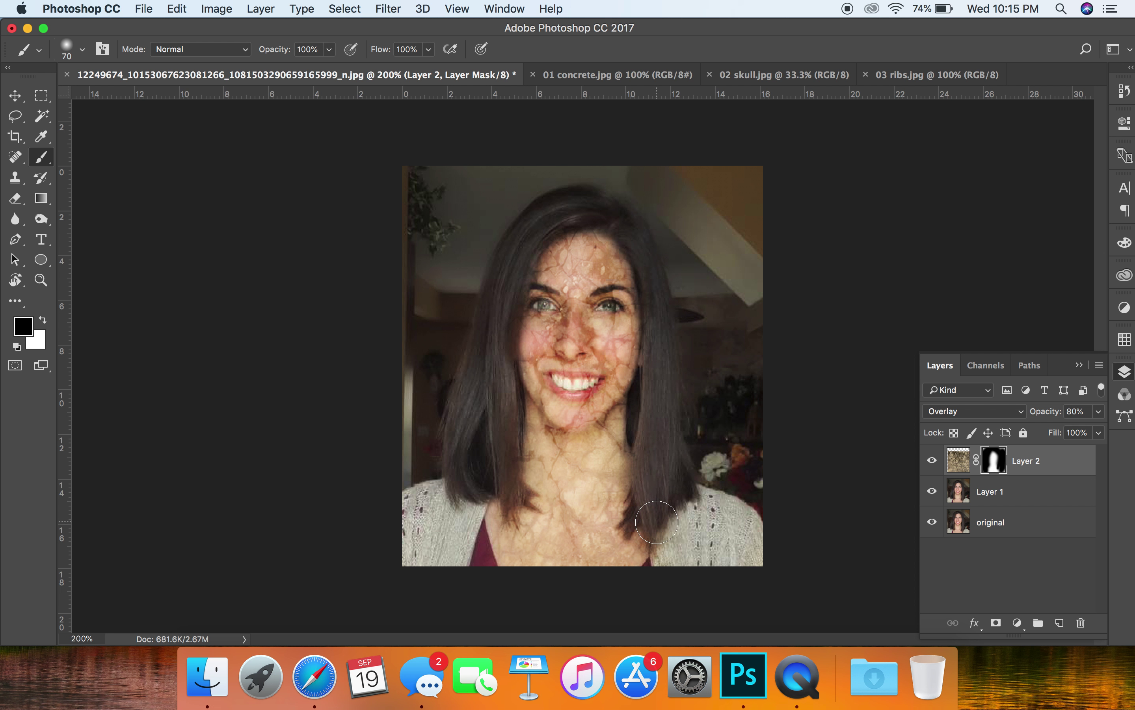
- At 300% zoom, mask the crack texture off the hair on both sides
key(super+equal)
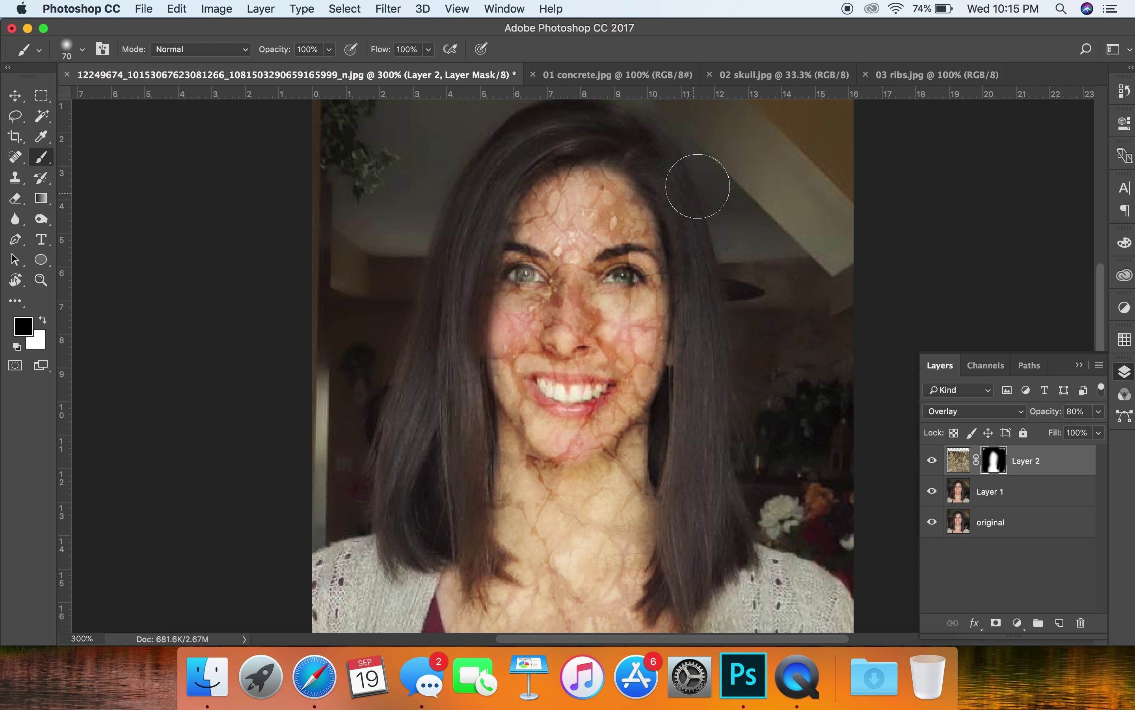
mouse_move(691, 190)
mouse_down()
mouse_move(703, 264)
mouse_move(681, 425)
mouse_move(699, 507)
mouse_move(704, 539)
mouse_up()
mouse_move(486, 540)
mouse_down()
mouse_move(476, 559)
mouse_move(482, 491)
mouse_move(451, 375)
mouse_move(454, 284)
mouse_move(455, 296)
mouse_up()
- Clear the crack texture from both eyes with a smaller brush
key(super+minus)
key(super+equal)
key(super+equal)
key(super+equal)
scroll(455, 296, up, 3)
key(bracketleft)
key(bracketleft)
key(bracketleft)
key(bracketleft)
key(bracketleft)
key(bracketleft)
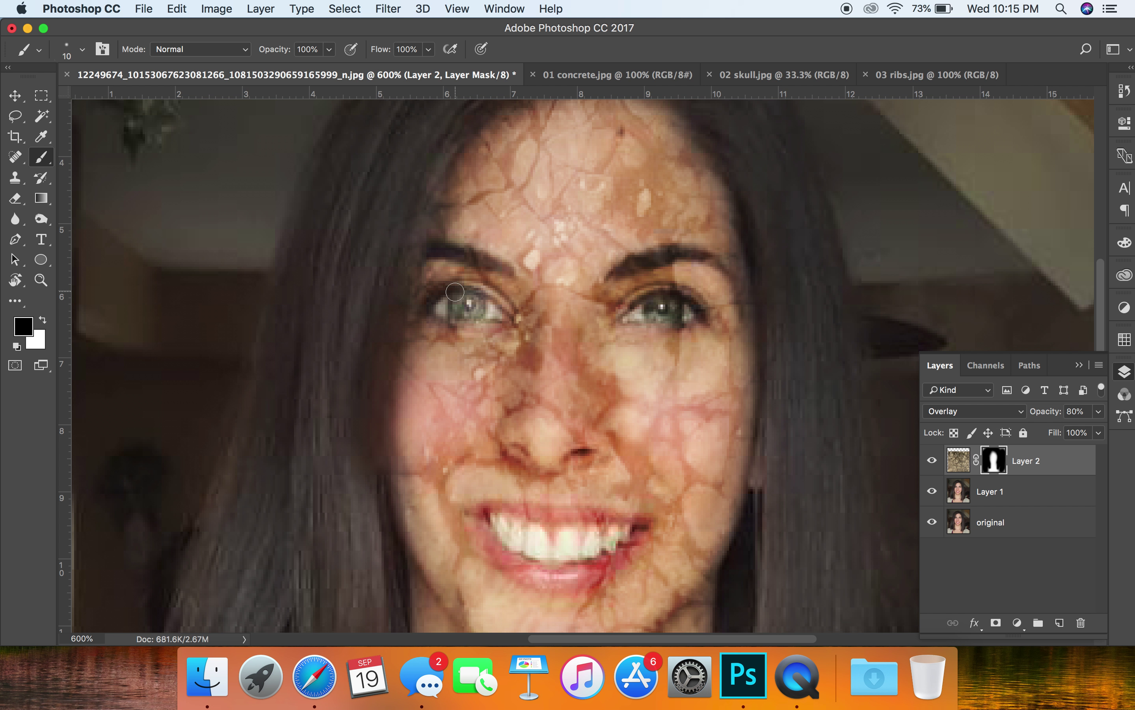
mouse_move(468, 307)
mouse_down()
mouse_move(454, 307)
mouse_move(489, 313)
mouse_up()
drag(638, 313, 686, 310)
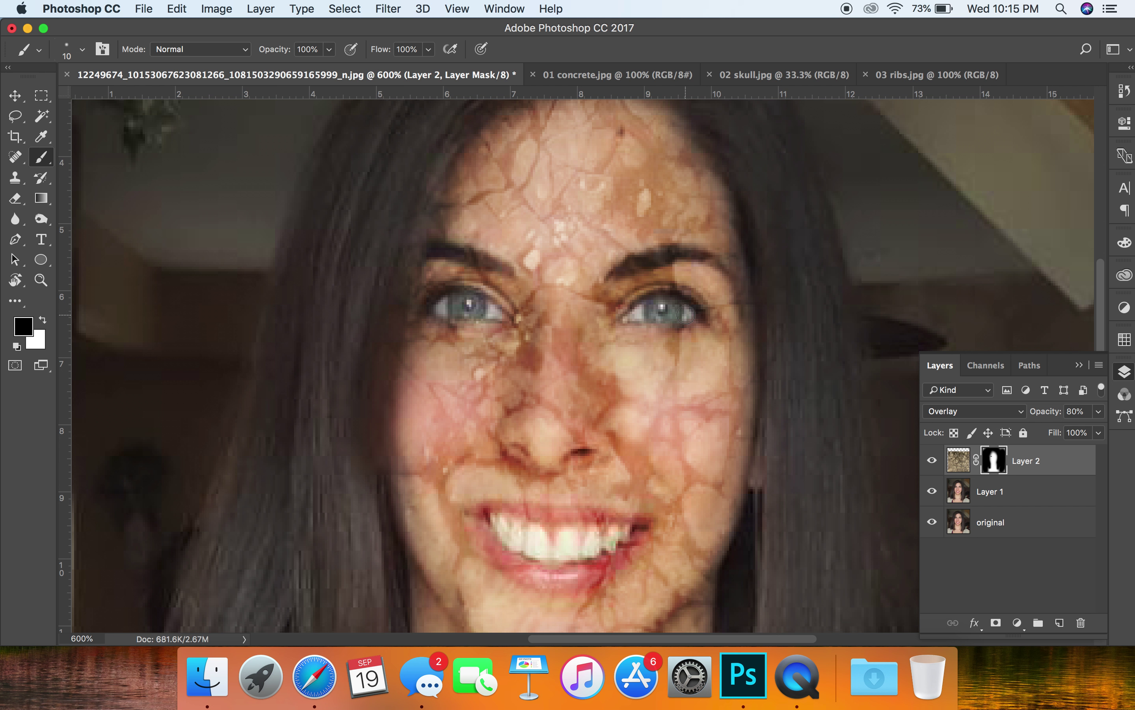
key(super+minus)
key(super+minus)
key(super+minus)
key(super+minus)
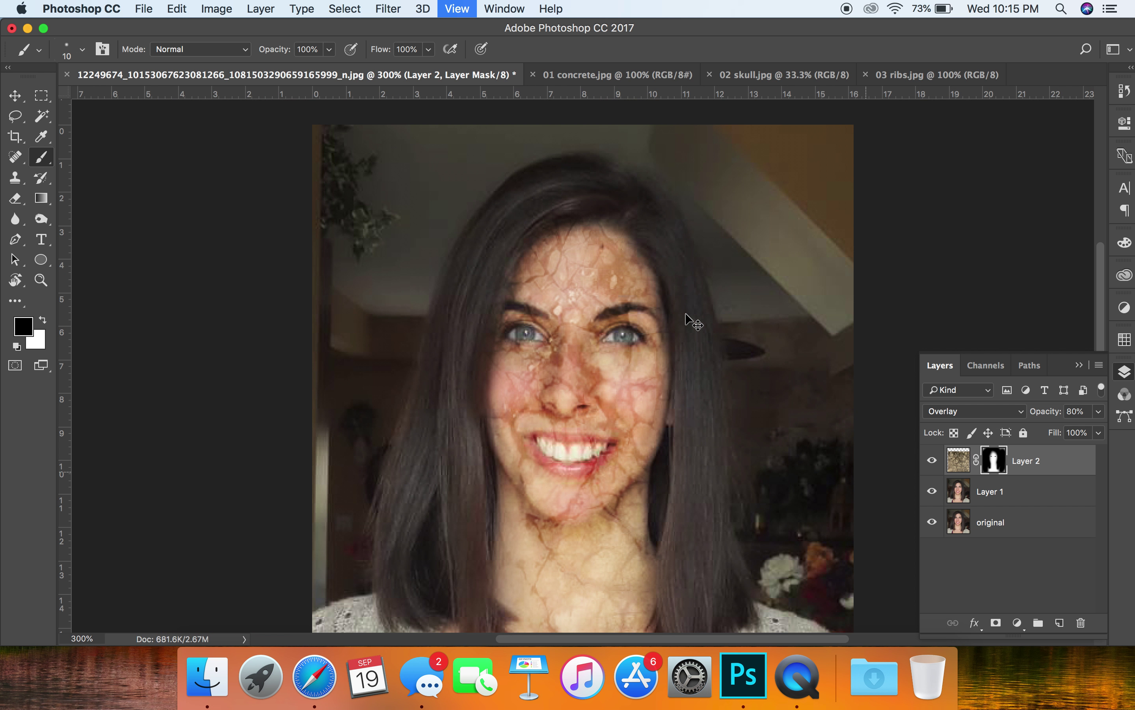
key(super+minus)
key(super+plus)
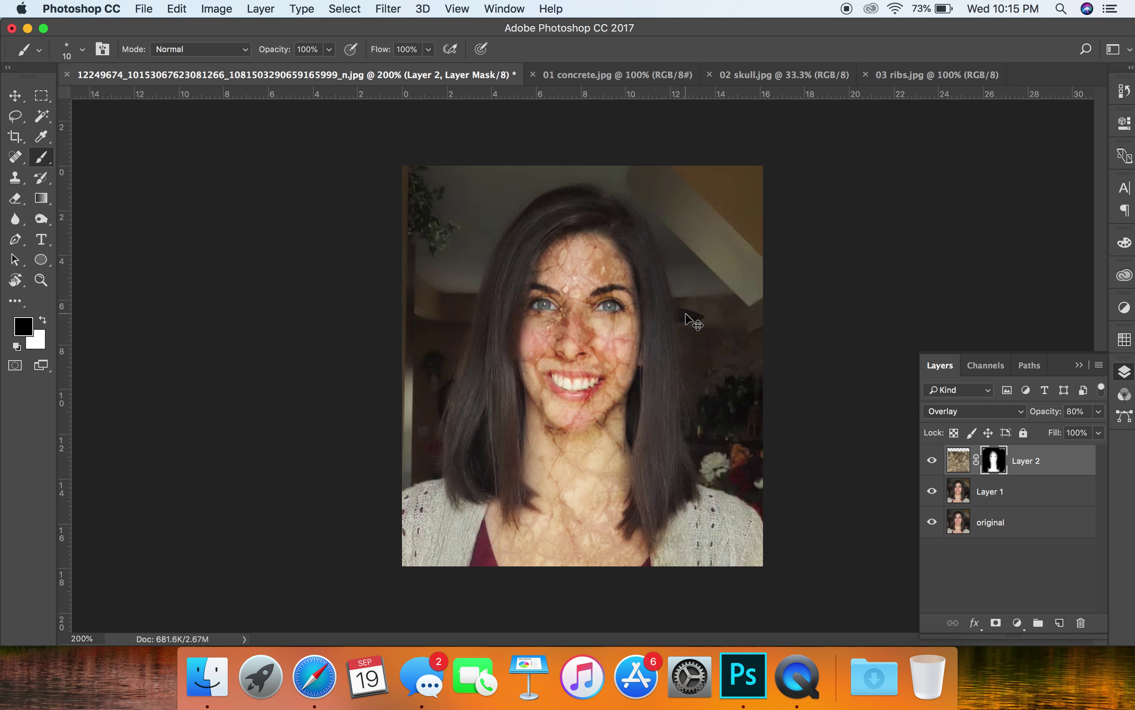
- Close 01 concrete.jpg and draw a 243 × 480 px rectangle over the face and neck
click(533, 74)
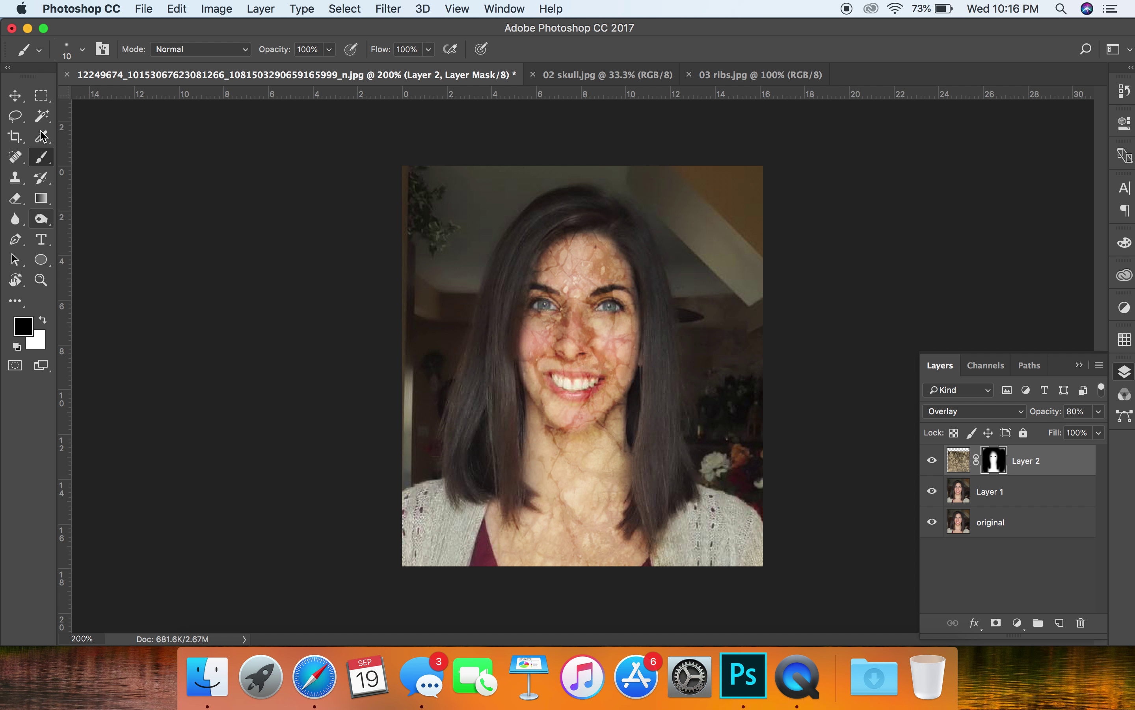
click(41, 265)
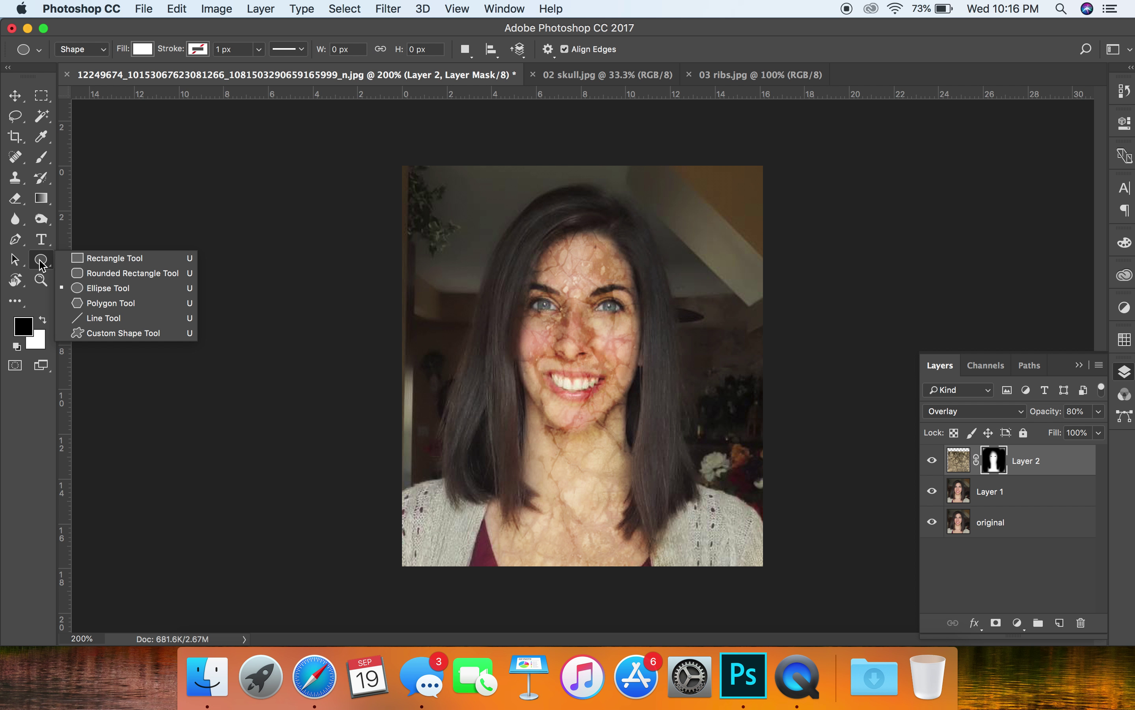
click(138, 259)
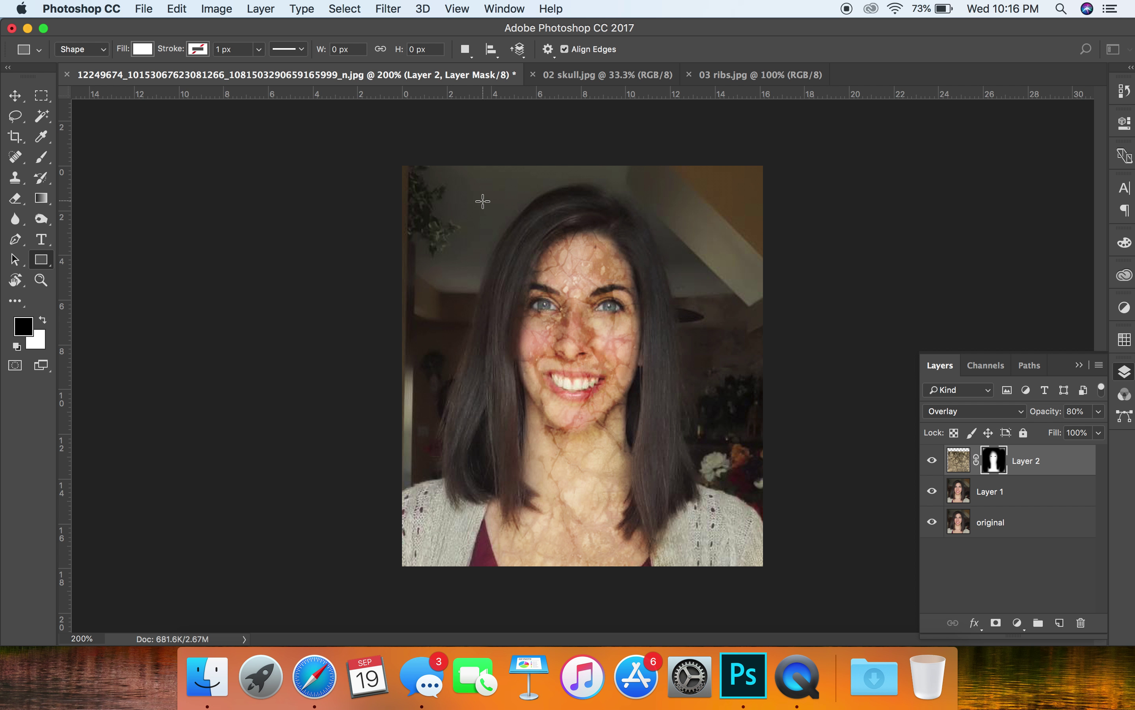
drag(482, 201, 673, 579)
key(x)
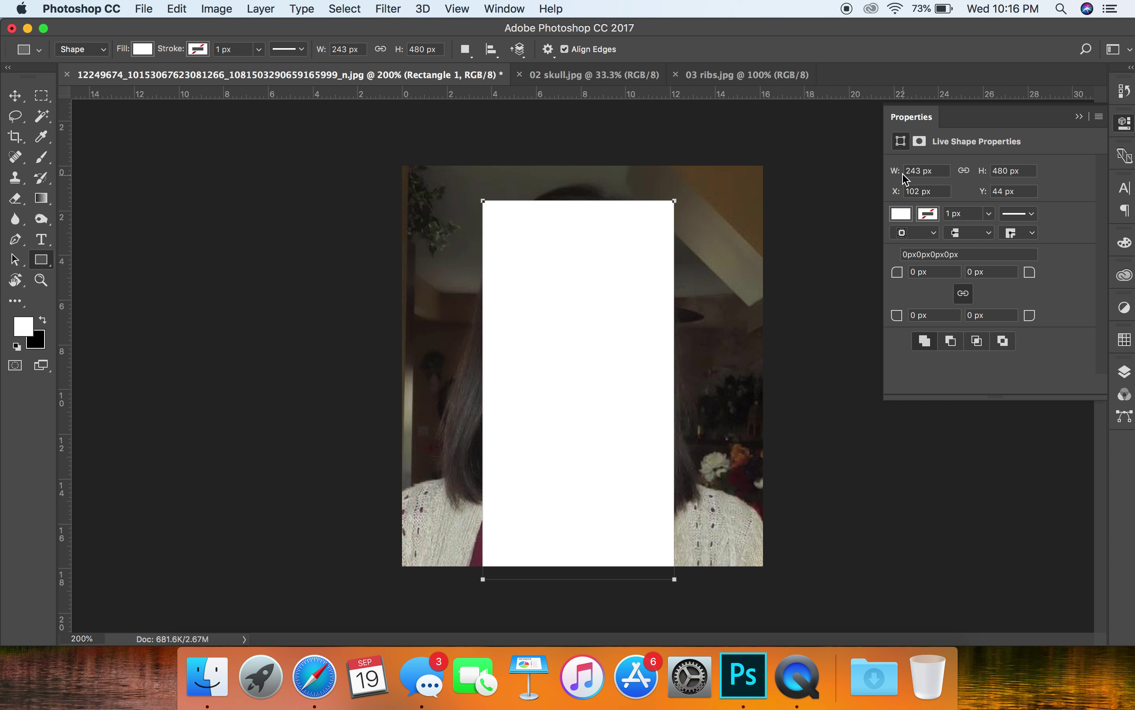
- Fill Rectangle 1 with dark green
click(902, 214)
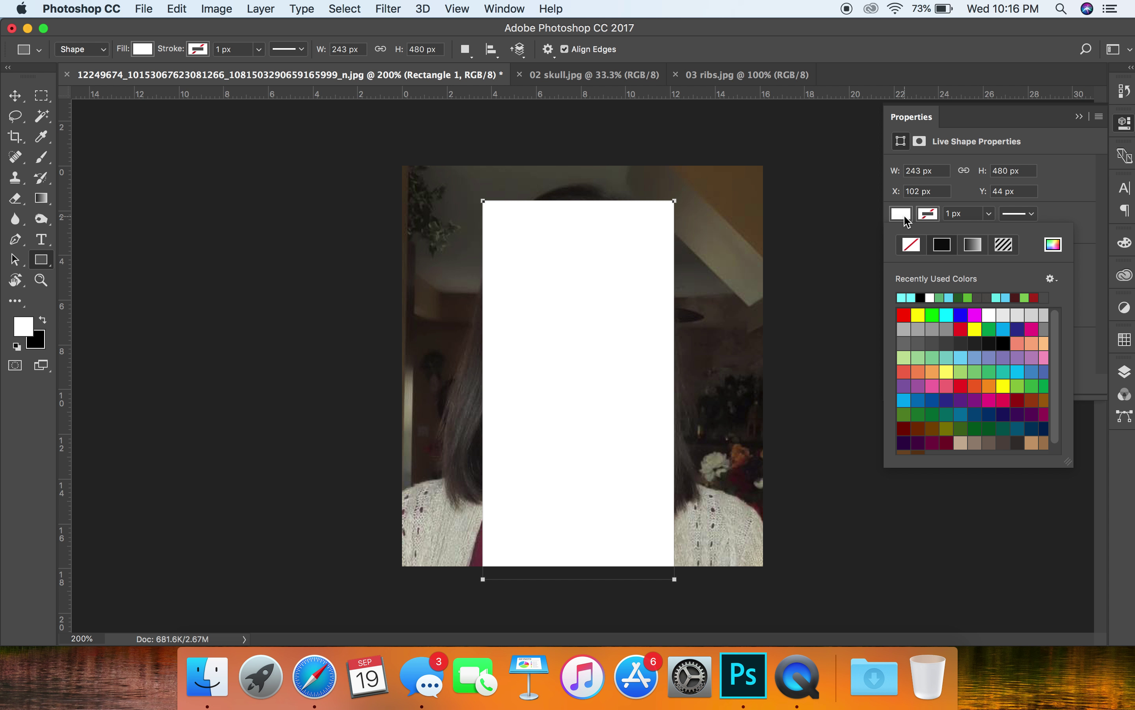
click(962, 297)
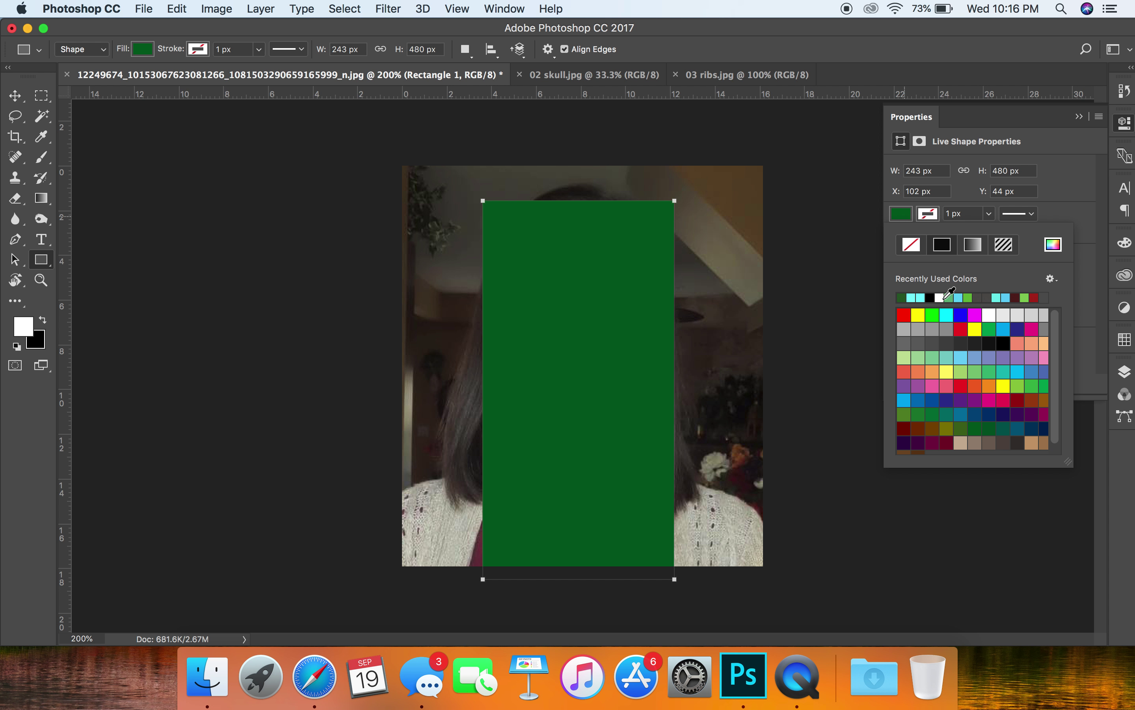
click(949, 297)
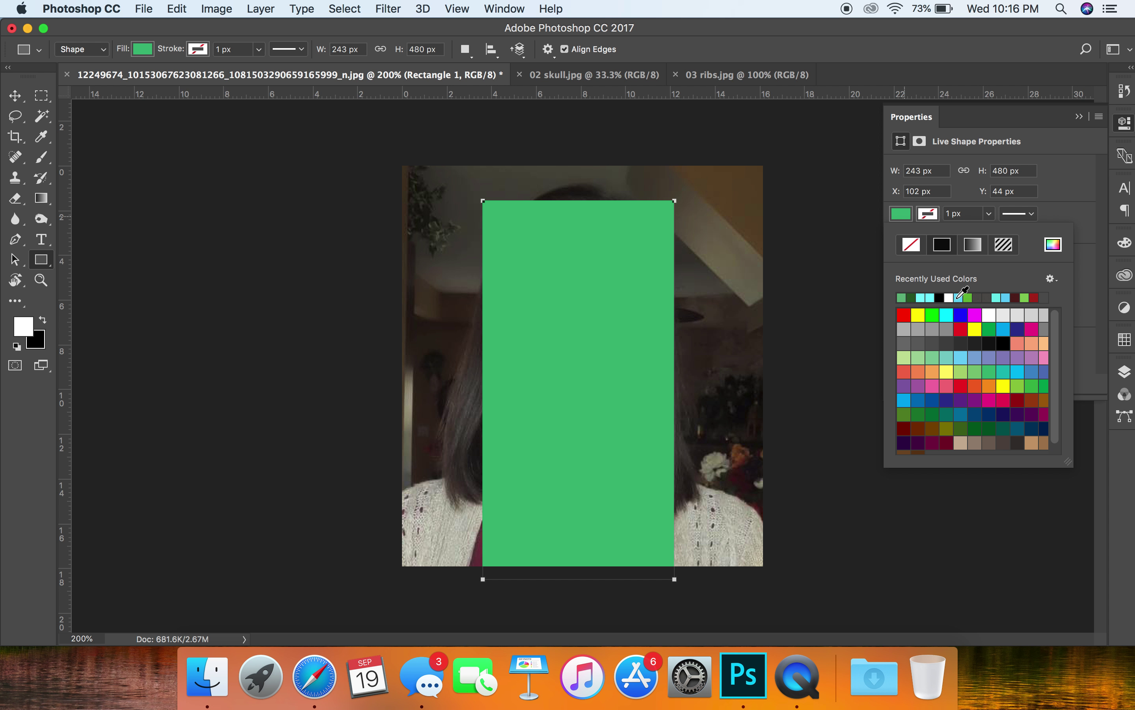
click(919, 297)
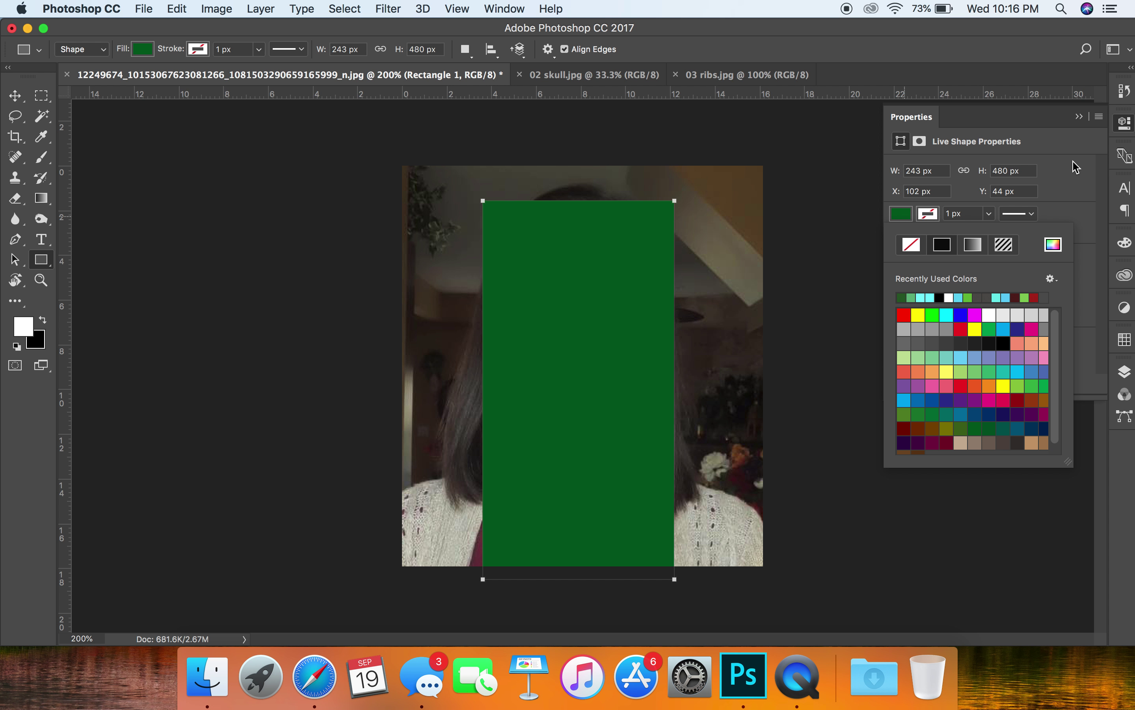
click(1077, 167)
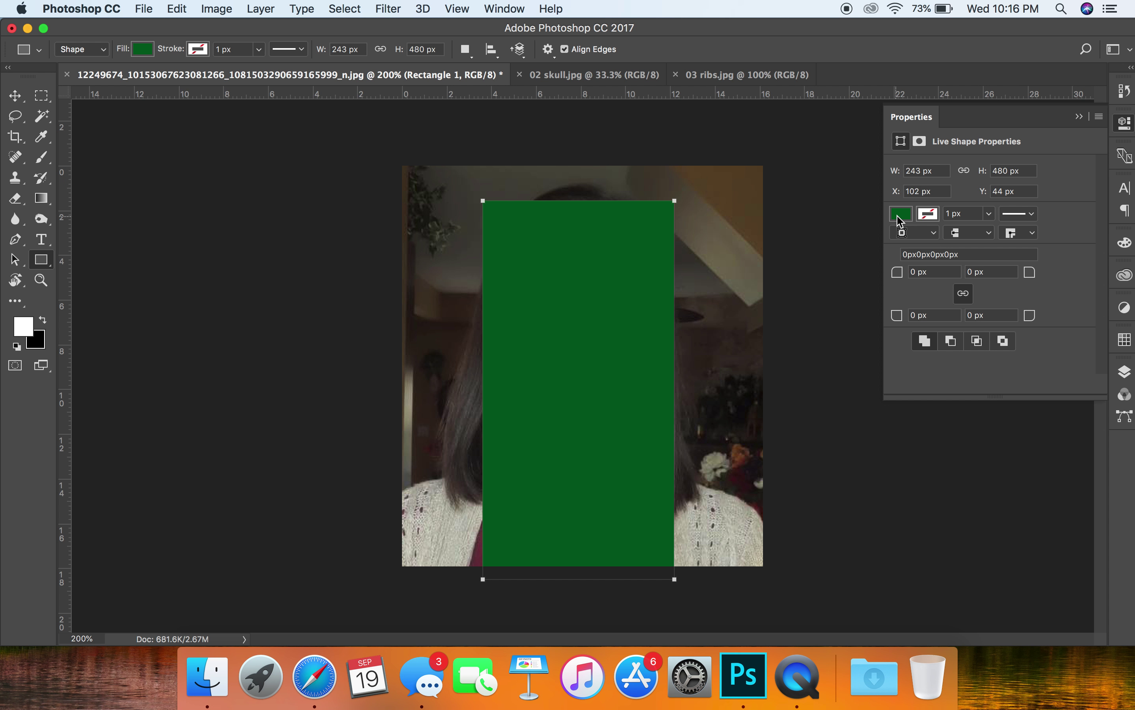
click(1126, 125)
- Set Rectangle 1 to Overlay at 64% opacity and add a layer mask to it
click(1125, 373)
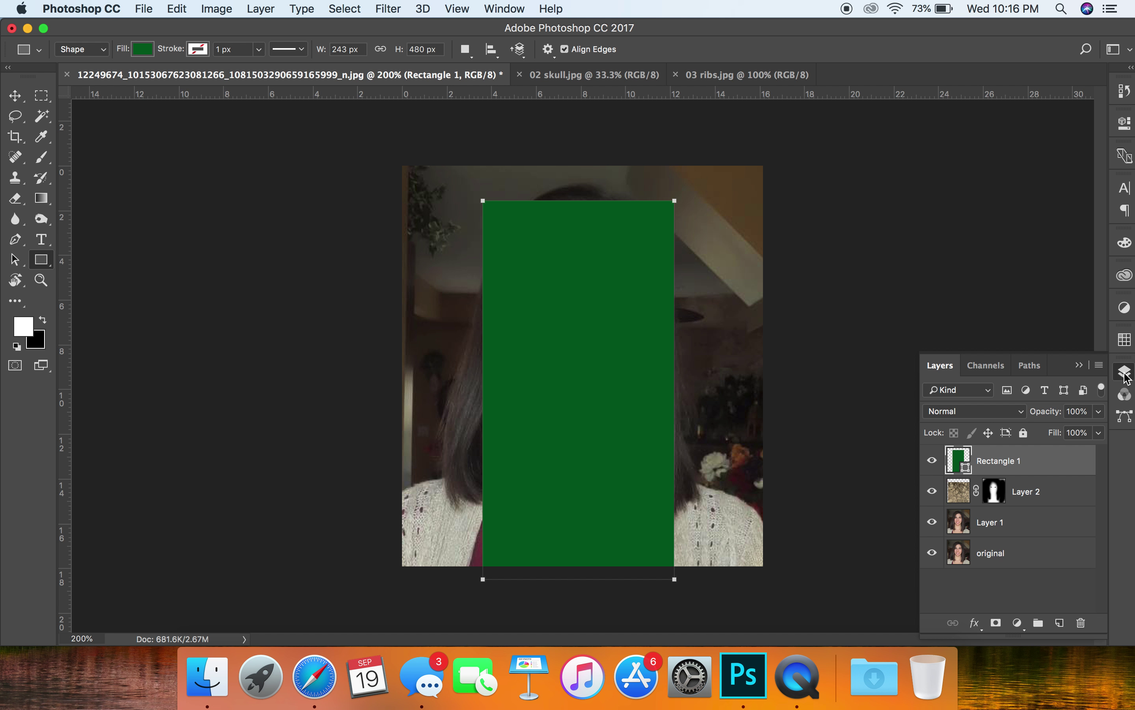
click(1022, 412)
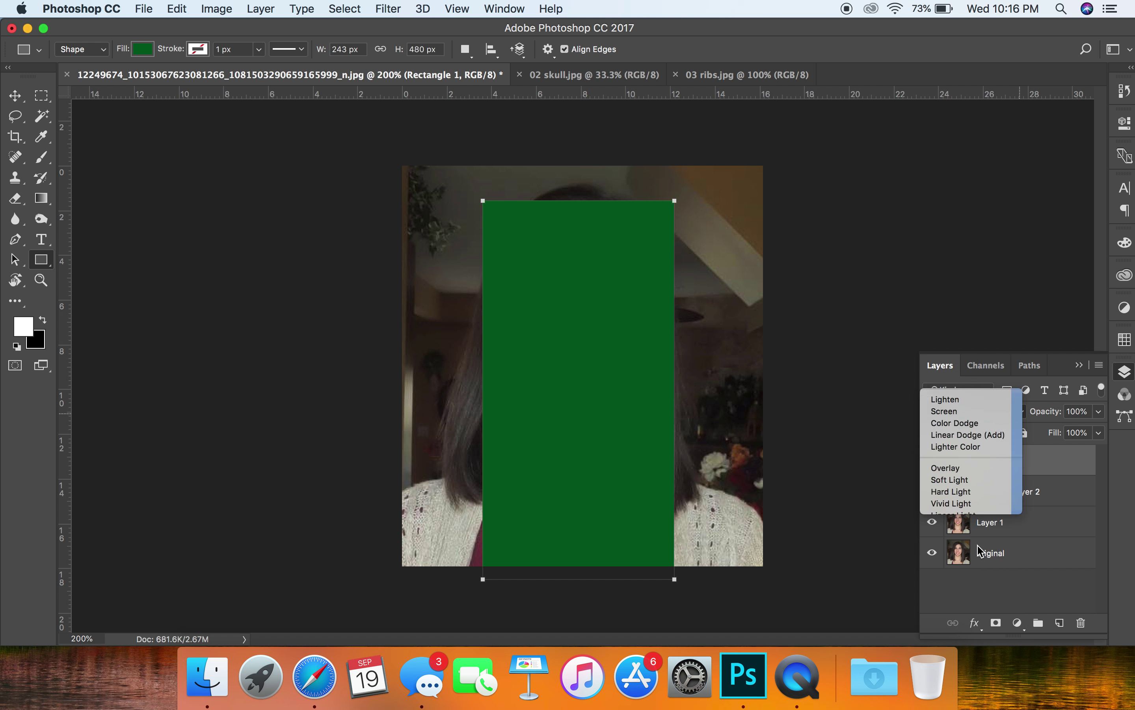
click(978, 544)
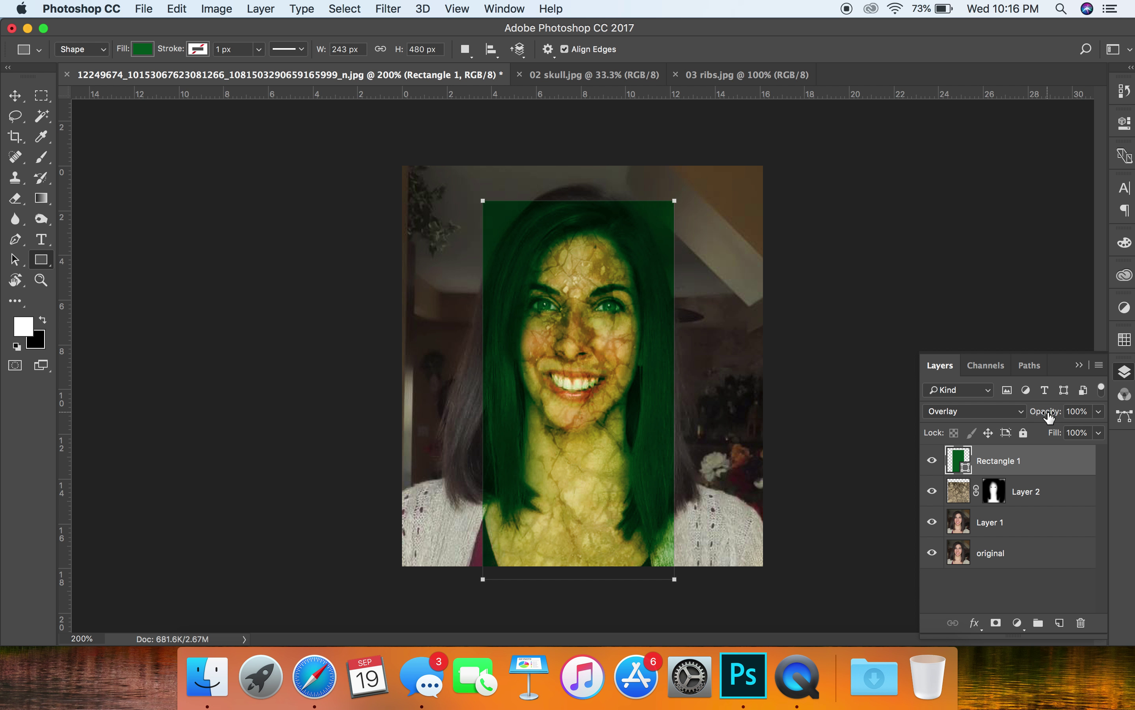
drag(1049, 415, 1022, 415)
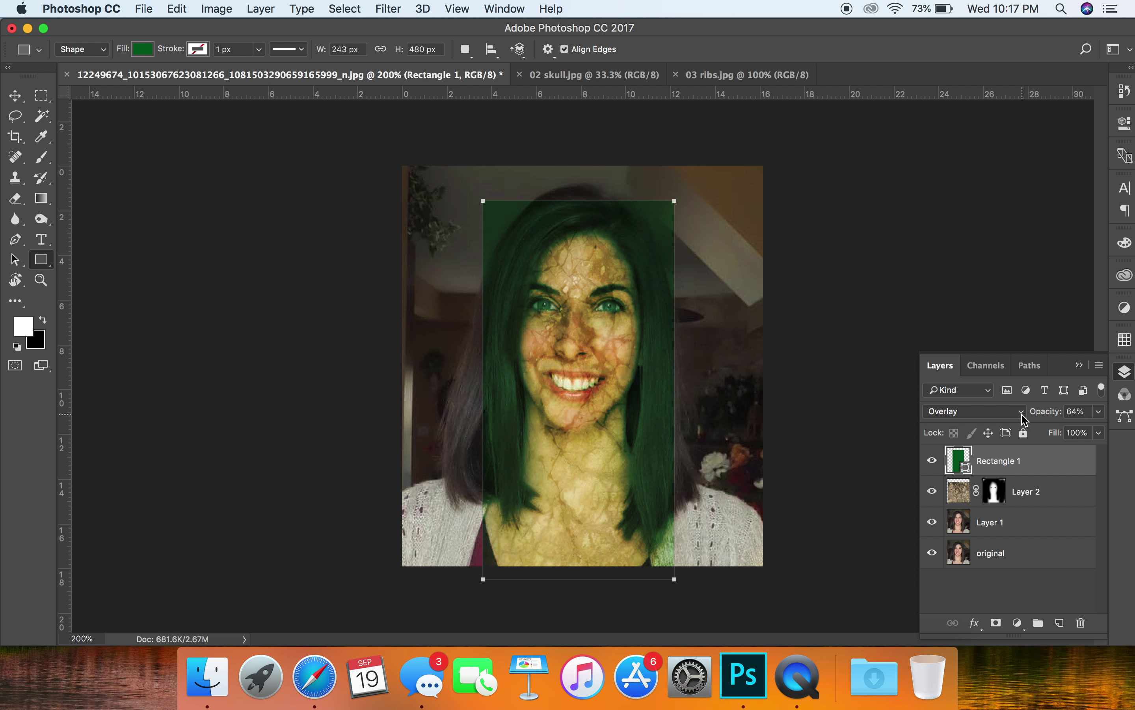
click(1024, 418)
click(1012, 422)
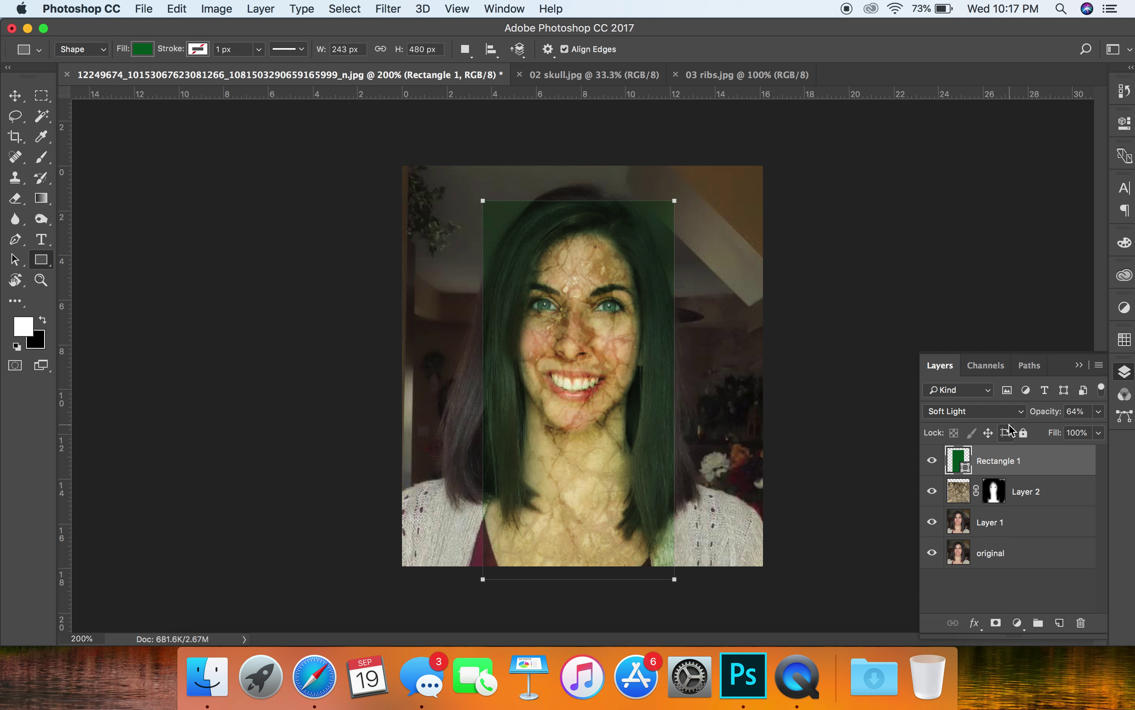
click(1016, 412)
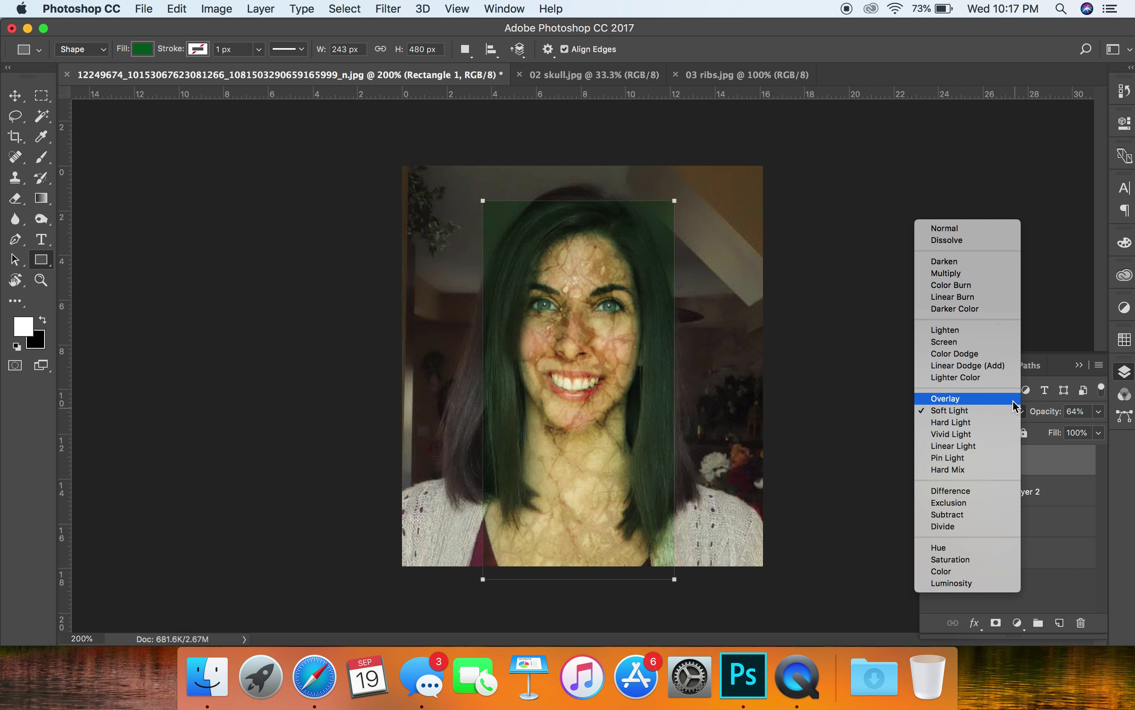
click(1016, 399)
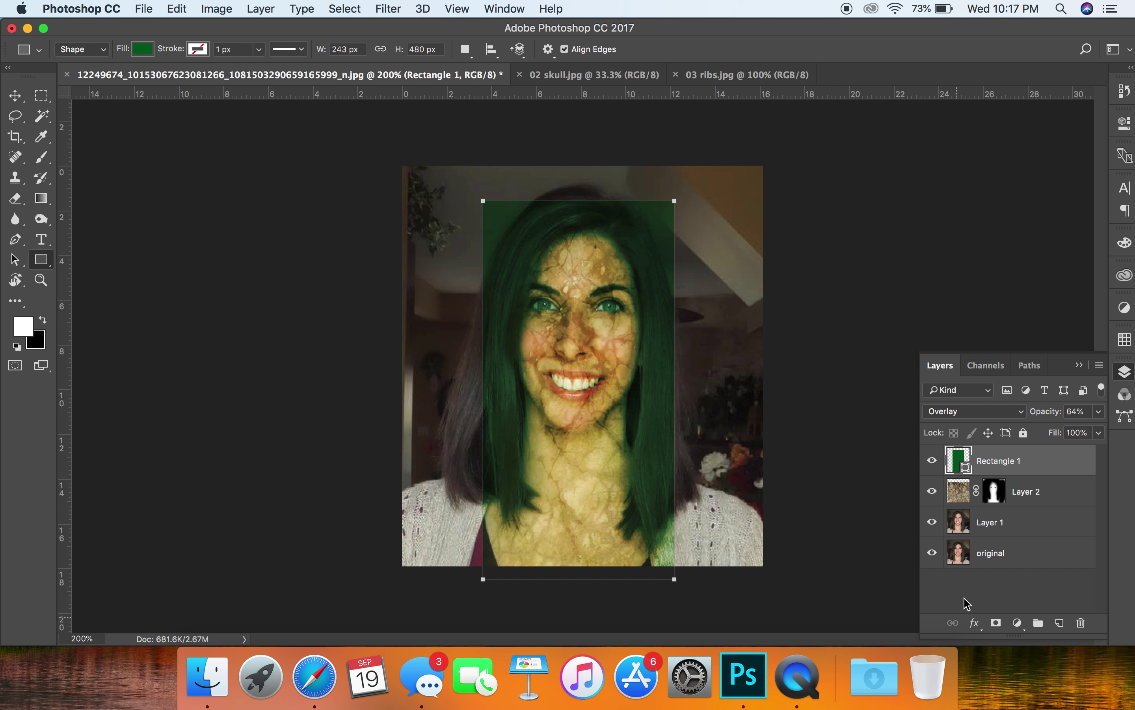
click(996, 622)
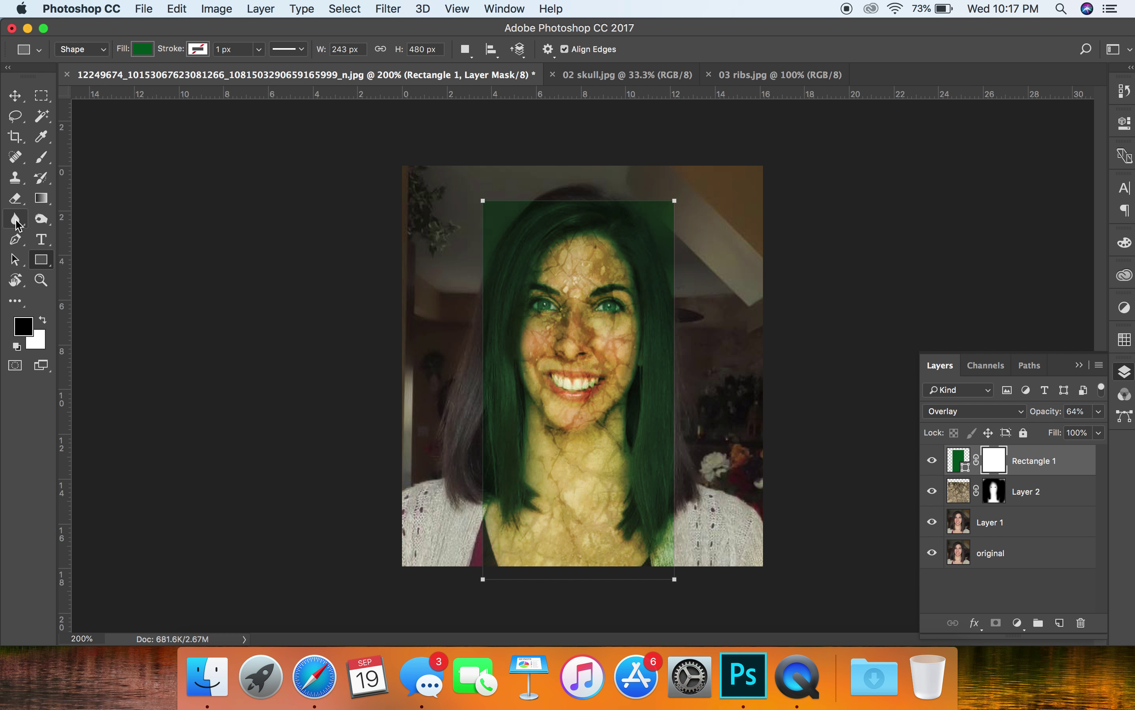
- With a 90 px black brush, mask the green off the left hair and top of the head
key(b)
key(bracketright)
key(bracketright)
key(bracketright)
key(bracketright)
key(bracketright)
key(bracketright)
key(bracketright)
key(bracketright)
key(bracketright)
key(bracketright)
key(bracketright)
key(bracketright)
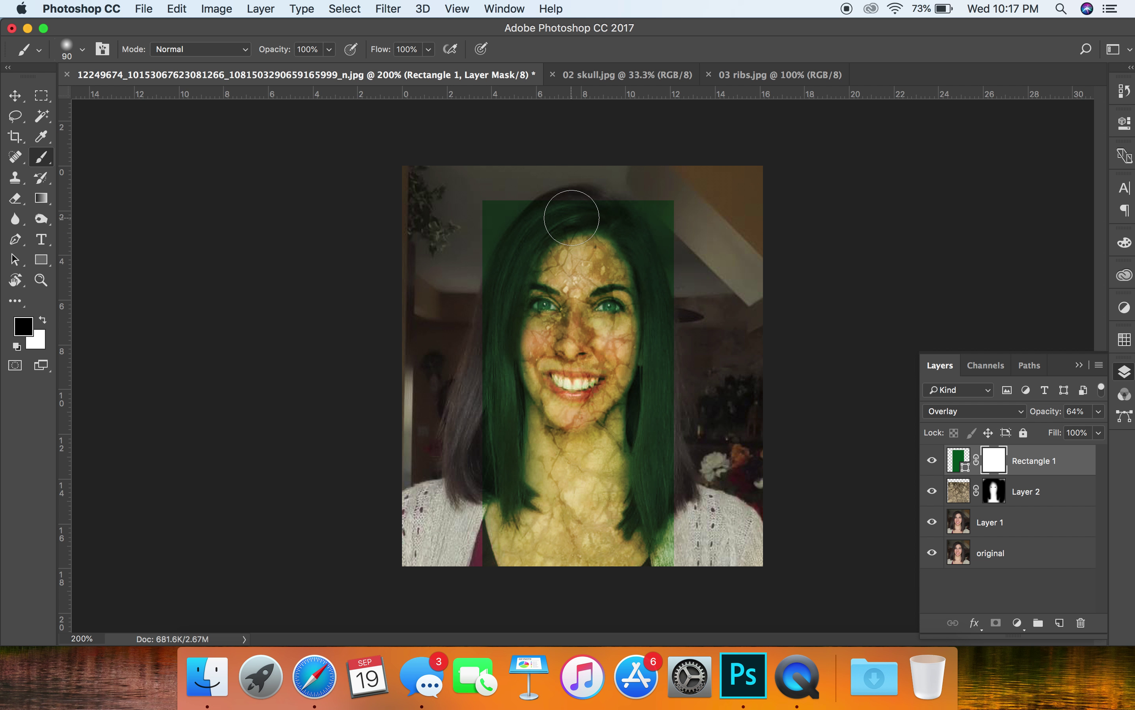
mouse_move(572, 203)
mouse_down()
mouse_move(503, 204)
mouse_move(467, 254)
mouse_move(498, 209)
mouse_move(520, 219)
mouse_move(510, 239)
mouse_move(525, 227)
mouse_move(494, 322)
mouse_move(496, 475)
mouse_move(480, 474)
mouse_move(454, 516)
mouse_move(474, 574)
mouse_move(462, 546)
mouse_up()
mouse_move(589, 229)
mouse_down()
mouse_move(576, 202)
mouse_move(607, 205)
mouse_move(658, 237)
mouse_move(650, 203)
mouse_move(683, 213)
mouse_move(684, 269)
mouse_move(633, 222)
mouse_move(665, 310)
mouse_move(654, 511)
mouse_up()
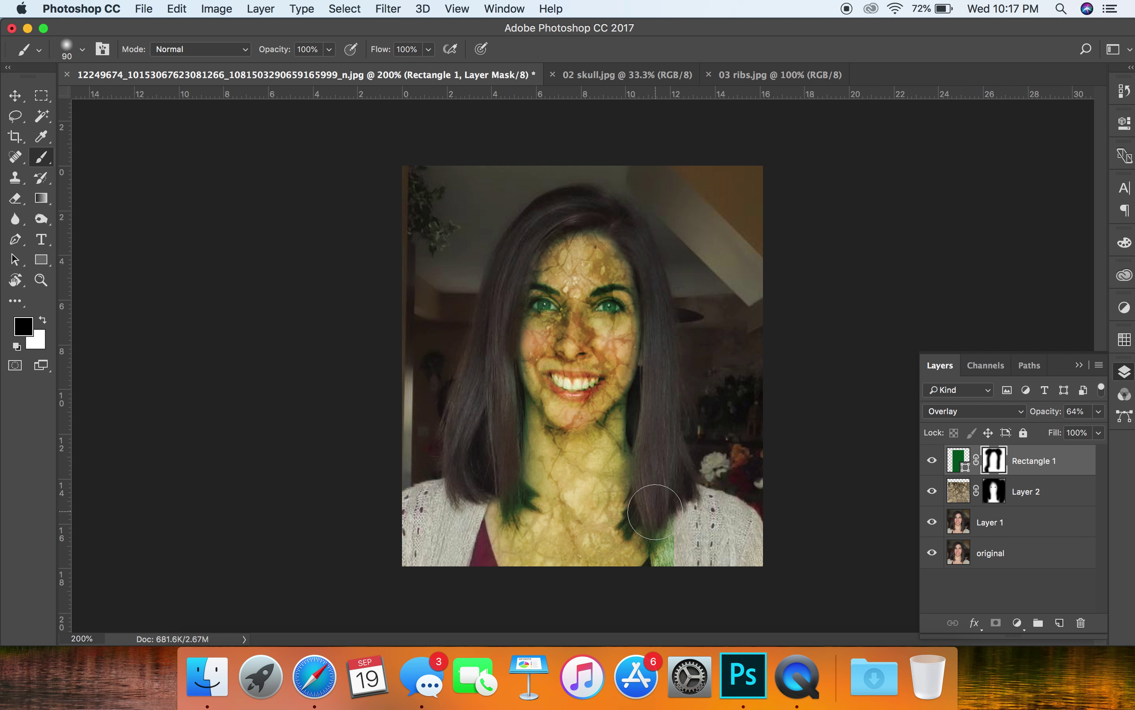
- Zoom in and remove leftover green along the hair edges and the lock beside the neck
key(super+equal)
key(bracketleft)
key(bracketleft)
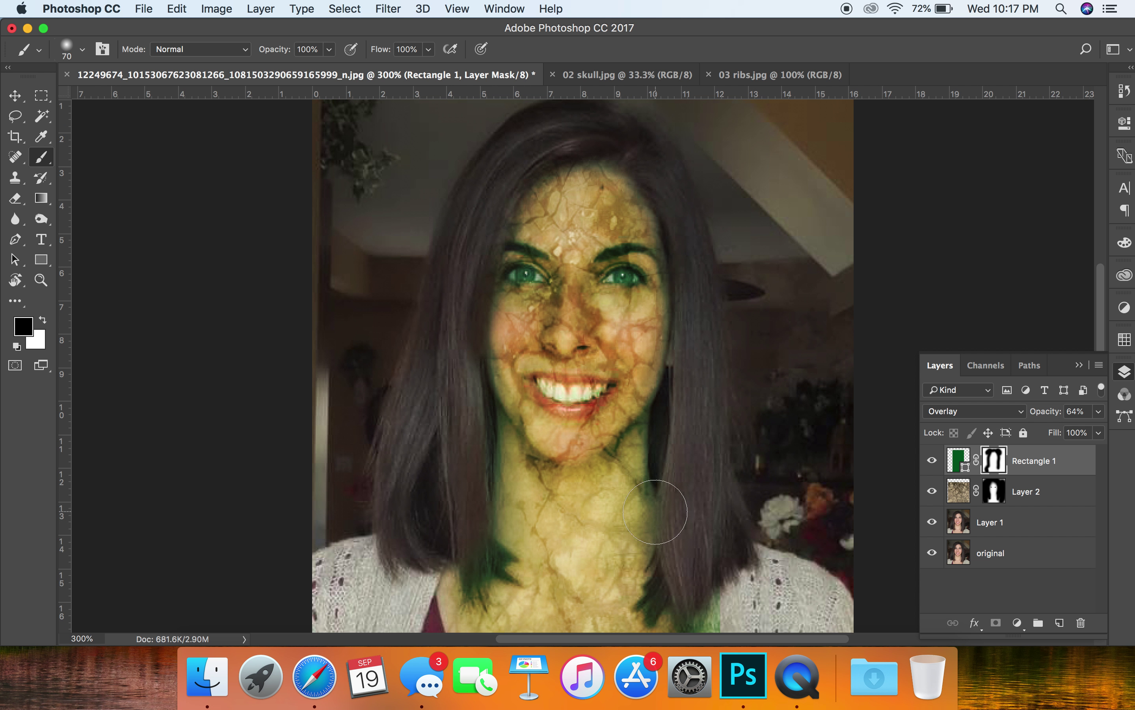
key(bracketleft)
key(bracketleft)
key(bracketleft)
scroll(678, 397, down, 2)
mouse_move(673, 539)
mouse_down()
mouse_move(658, 572)
mouse_move(703, 602)
mouse_up()
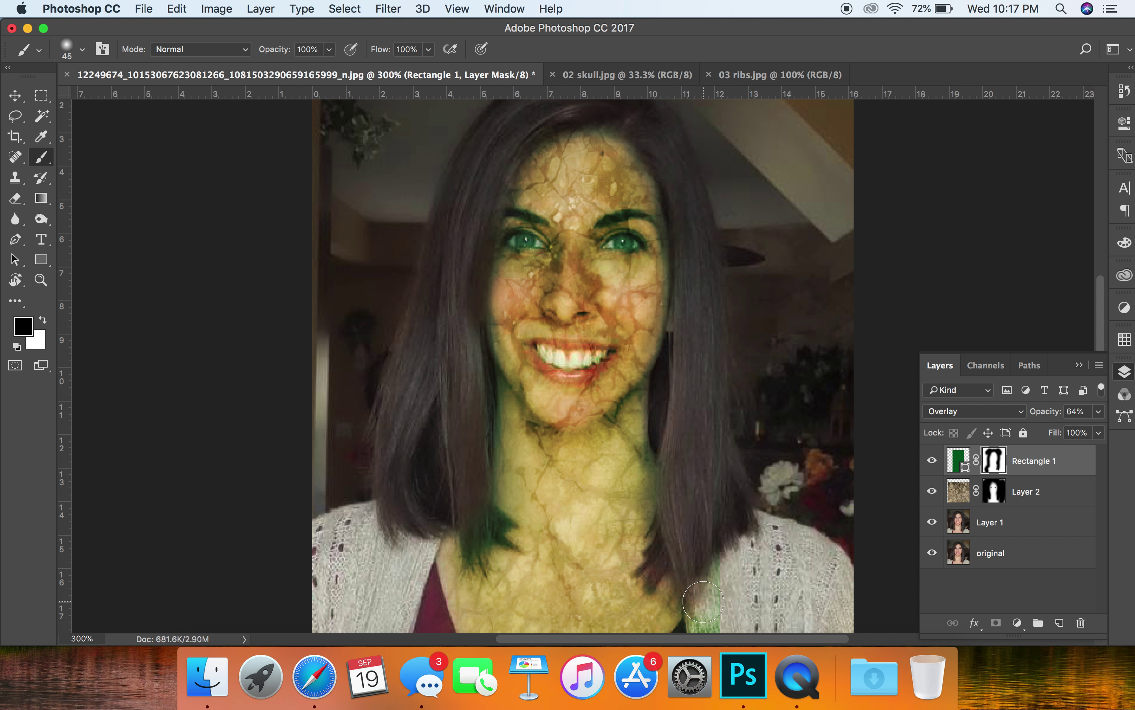
scroll(704, 602, down, 6)
mouse_move(716, 390)
mouse_down()
mouse_move(696, 511)
mouse_move(701, 498)
mouse_up()
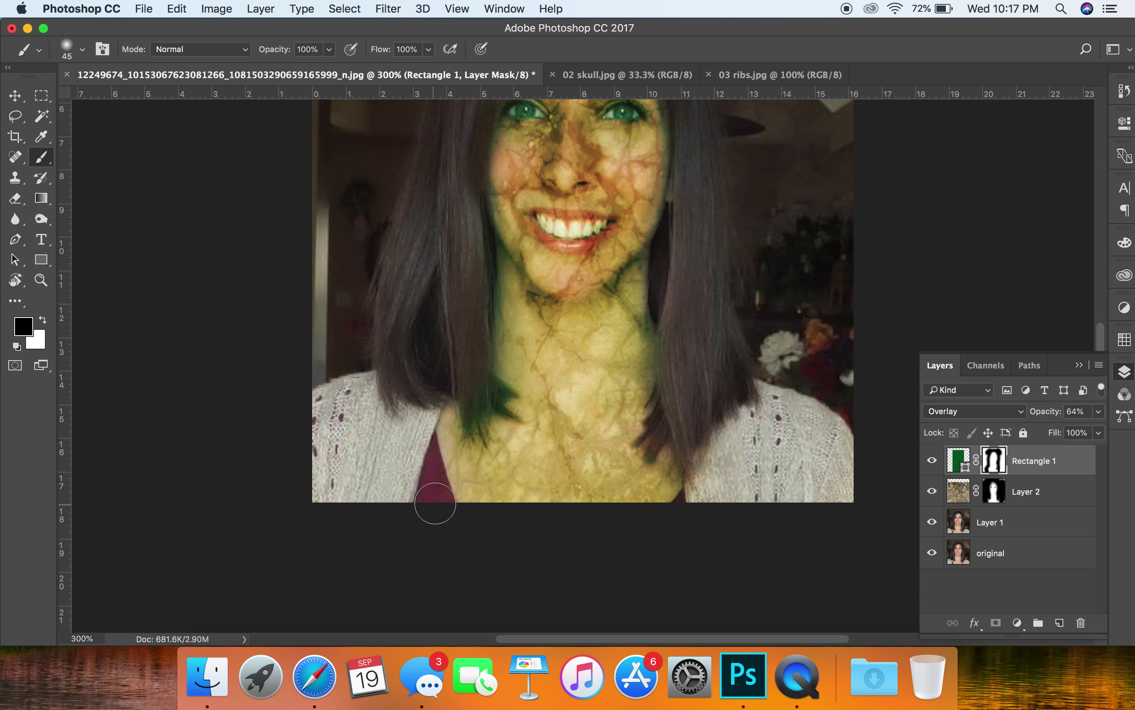
mouse_move(467, 411)
mouse_down()
mouse_move(497, 405)
mouse_move(481, 375)
mouse_move(472, 241)
mouse_up()
scroll(468, 202, up, 8)
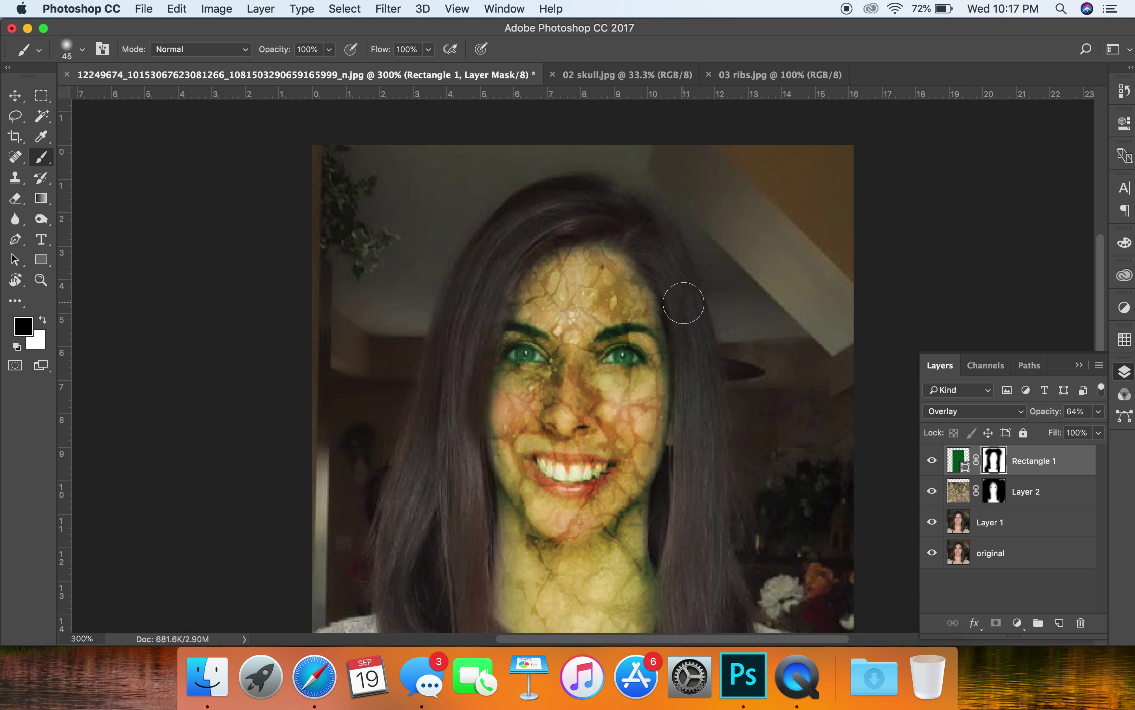
- At 600% zoom with a 9 px brush, paint black on Rectangle 1's mask over both eyes
key(super+equal)
key(super+equal)
key(super+equal)
key(bracketleft)
key(bracketleft)
key(bracketleft)
key(bracketleft)
key(bracketleft)
key(bracketleft)
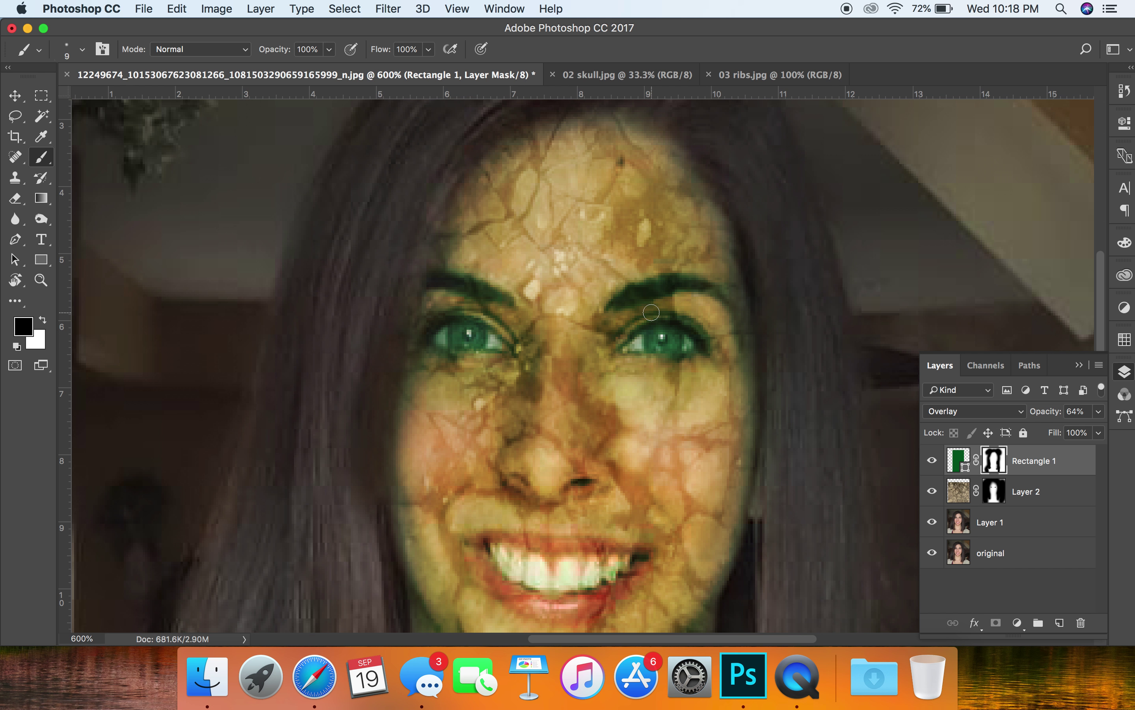
mouse_move(662, 330)
mouse_down()
mouse_move(641, 342)
mouse_move(689, 348)
mouse_move(666, 333)
mouse_move(678, 329)
mouse_up()
mouse_move(496, 342)
mouse_down()
mouse_move(442, 335)
mouse_move(482, 342)
mouse_up()
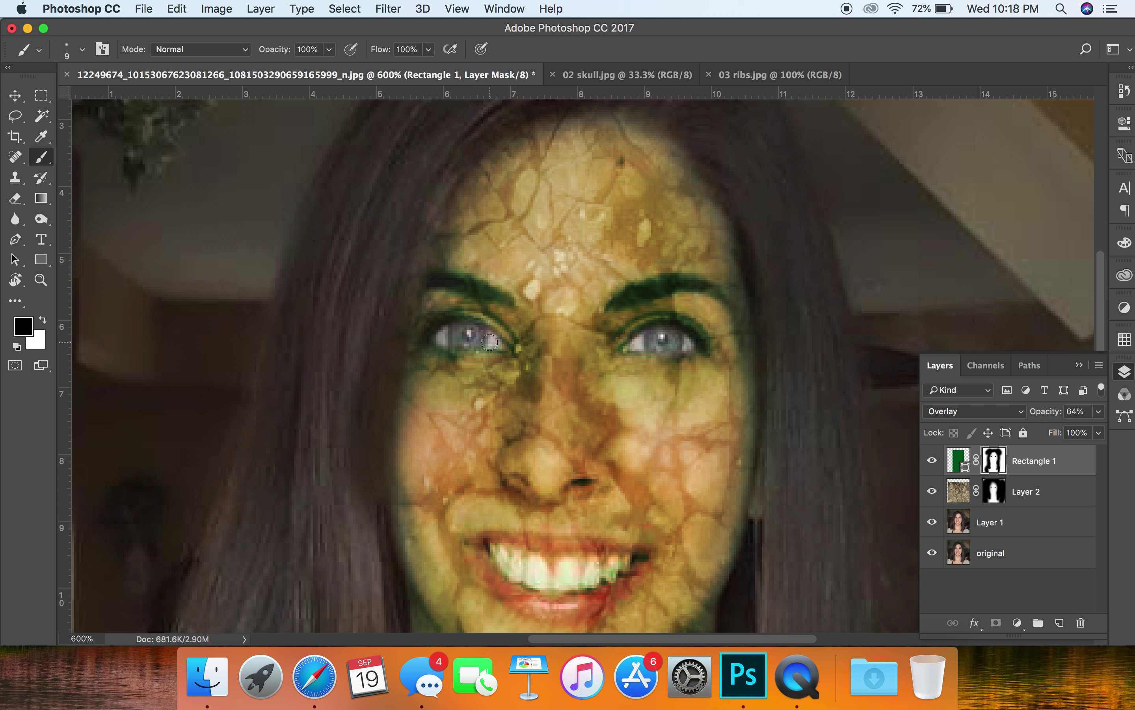
key(super+minus)
key(super+minus)
key(super+minus)
key(super+minus)
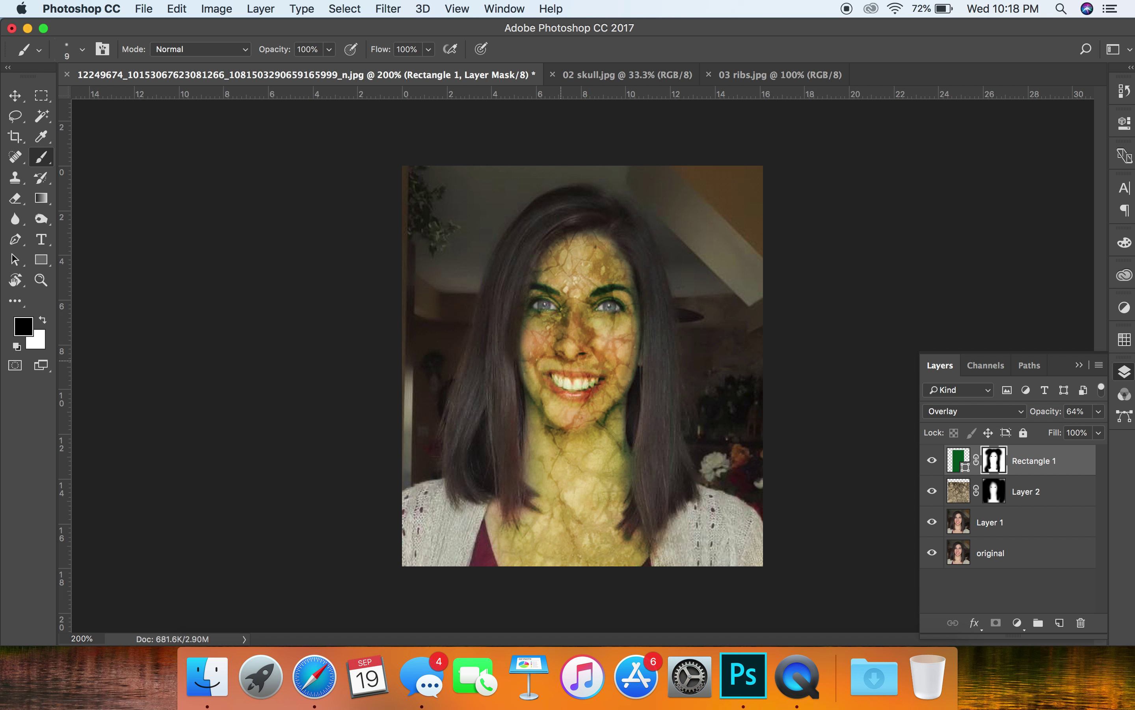
- In 02 skull.jpg, select the black background around the skull with the Magic Wand
click(610, 77)
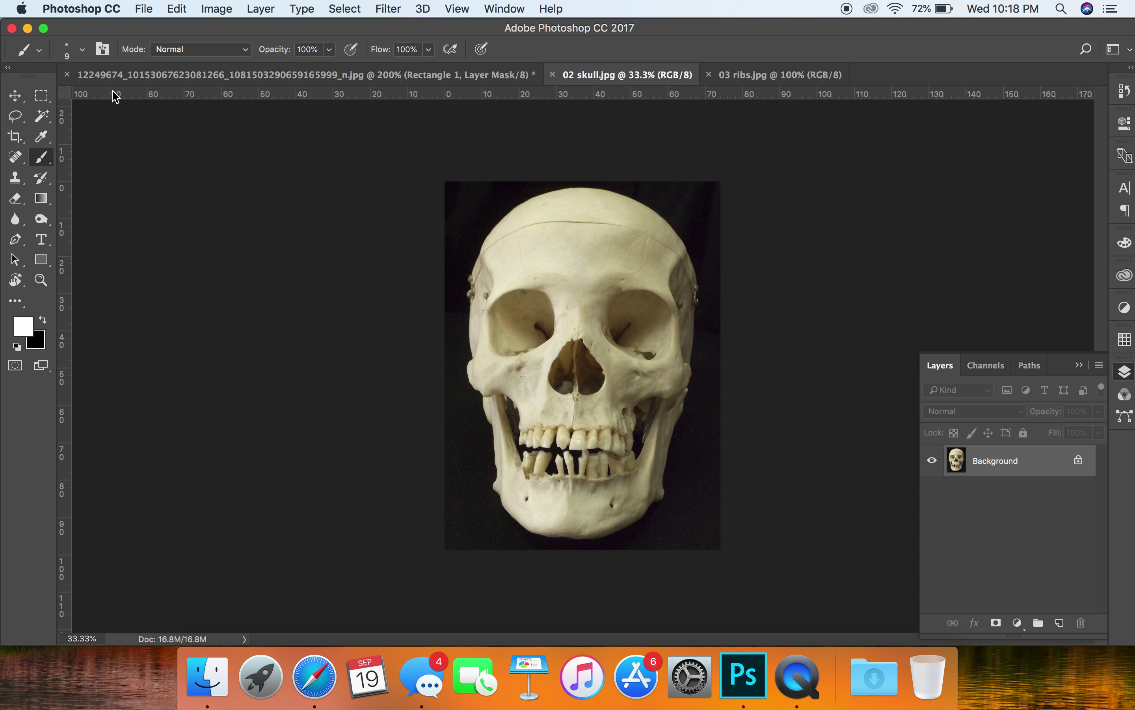
click(41, 121)
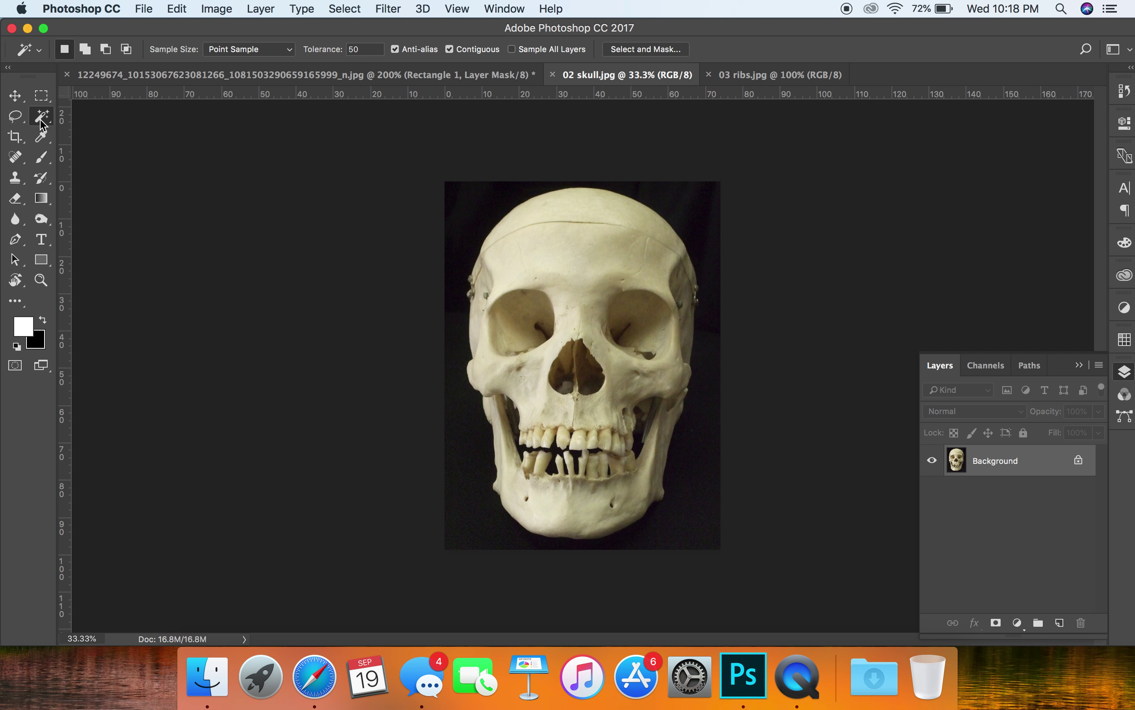
click(474, 207)
key(shift+BackSpace)
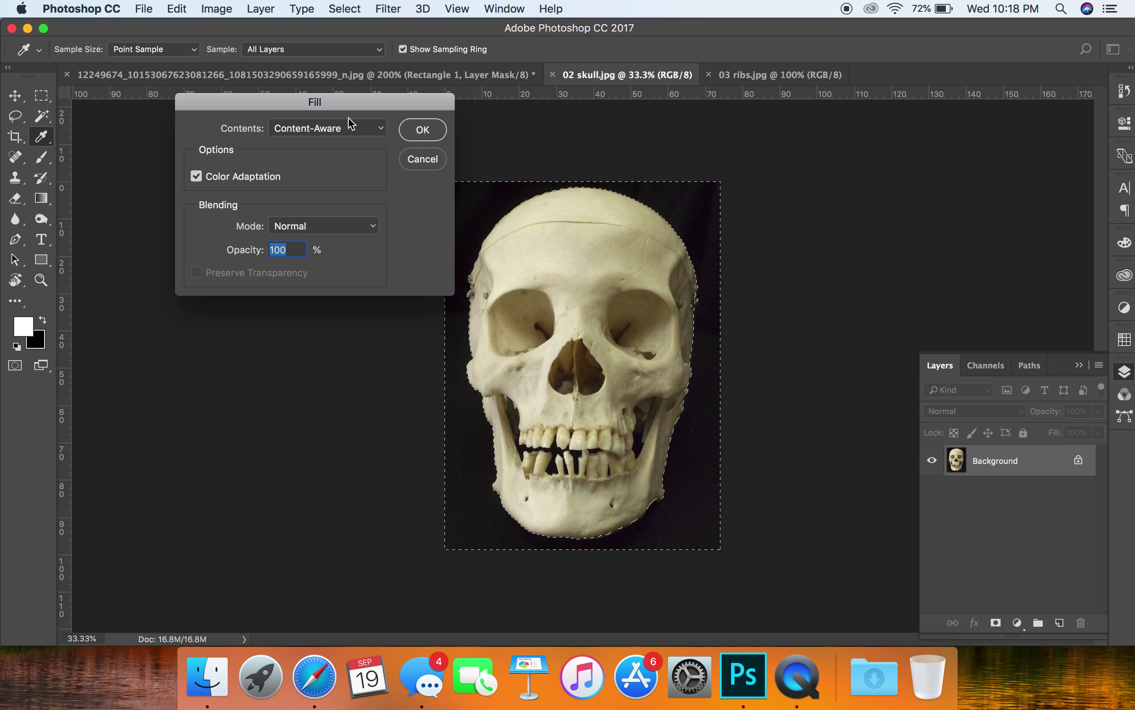
click(424, 159)
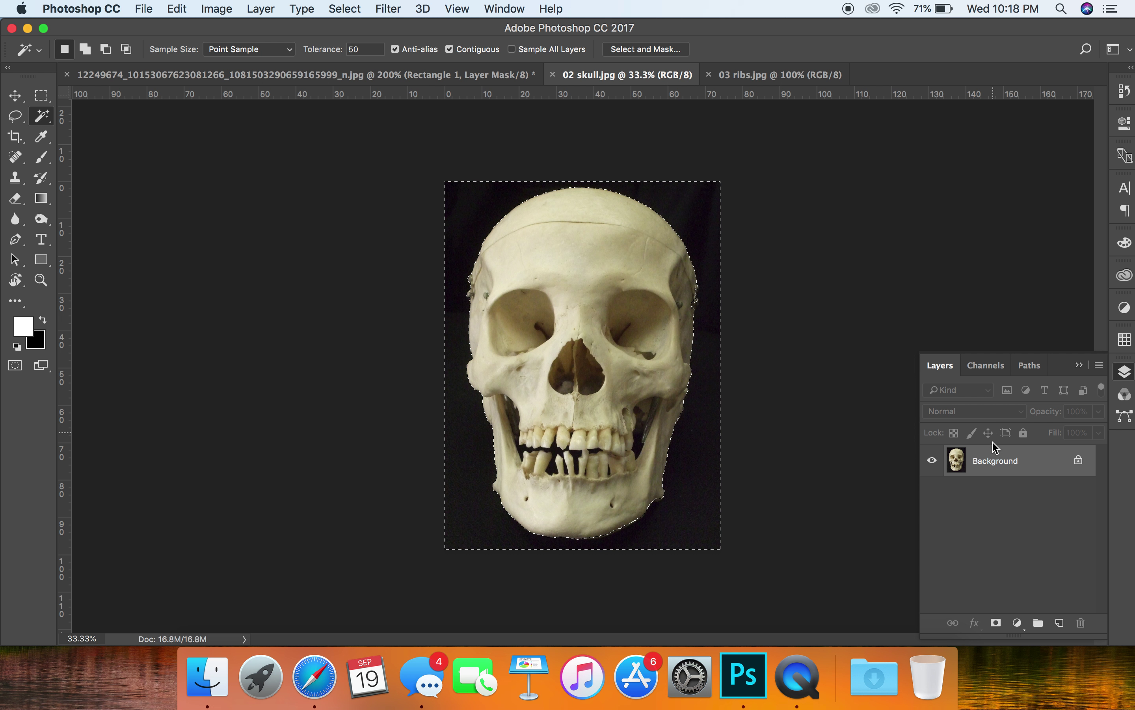
- Convert the background to Layer 0, delete the black, and drag the skull to the portrait
double_click(997, 462)
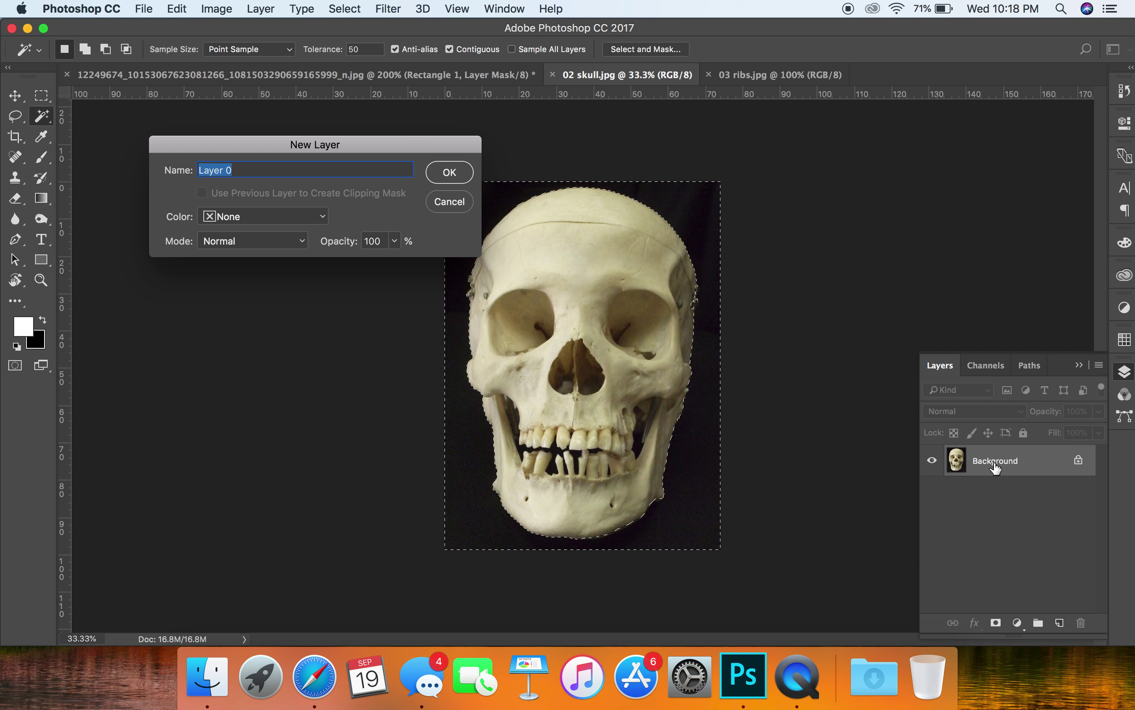
key(Return)
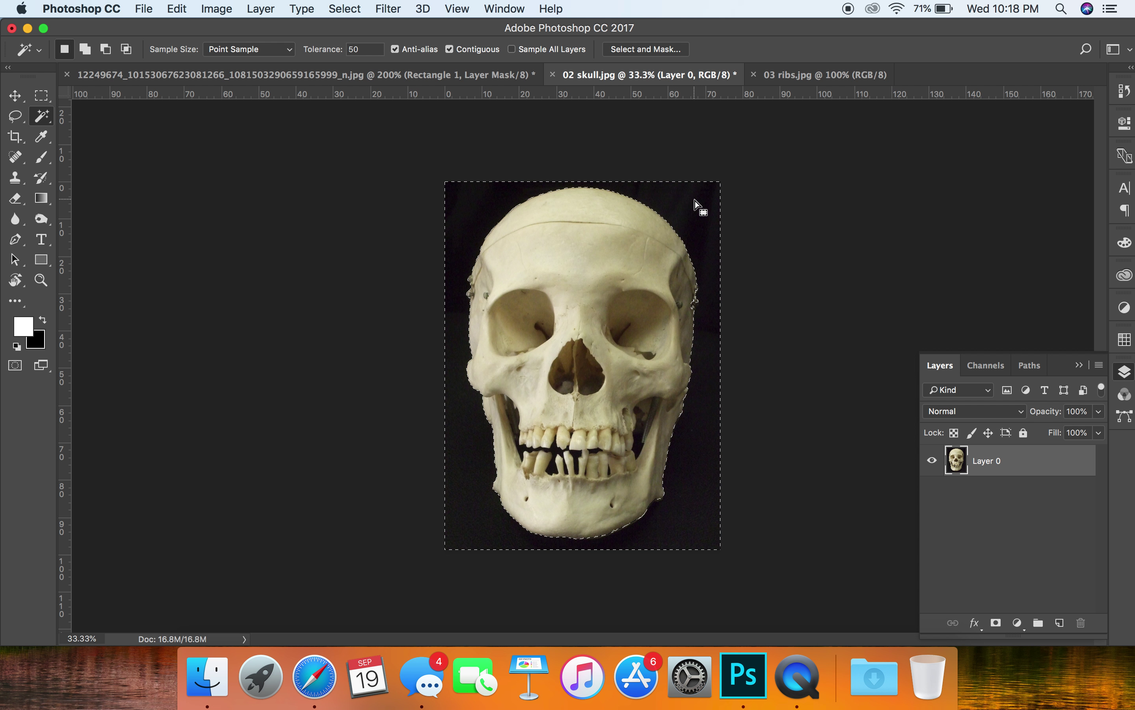
key(Delete)
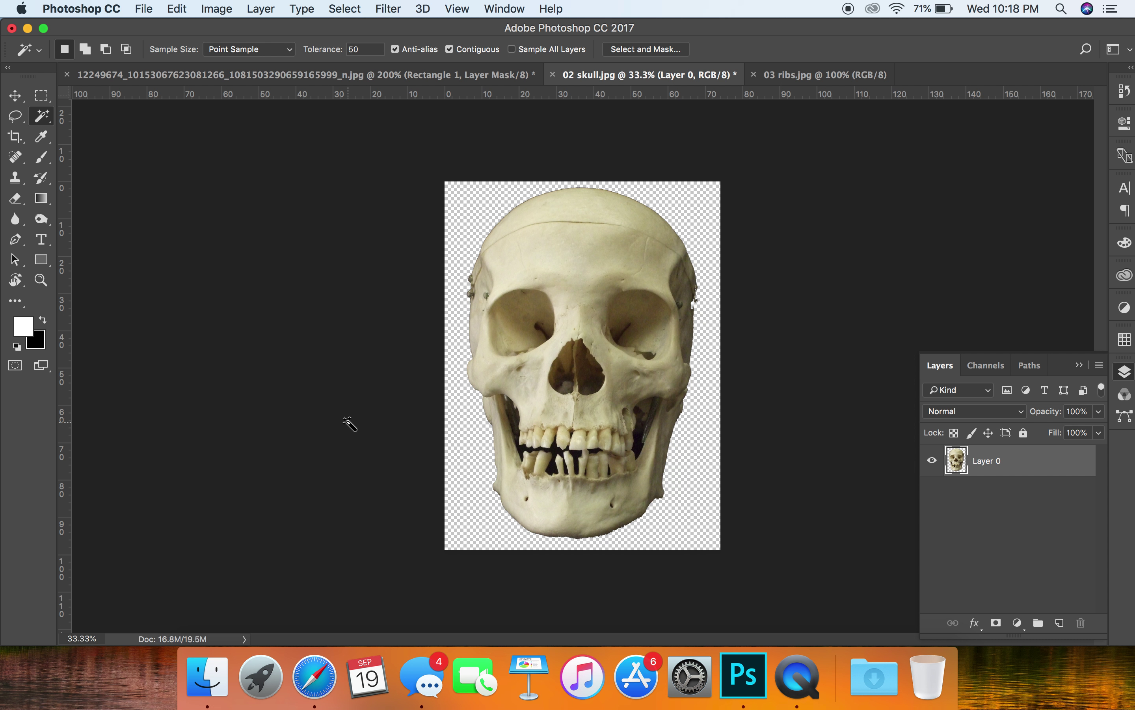
key(v)
drag(619, 239, 296, 80)
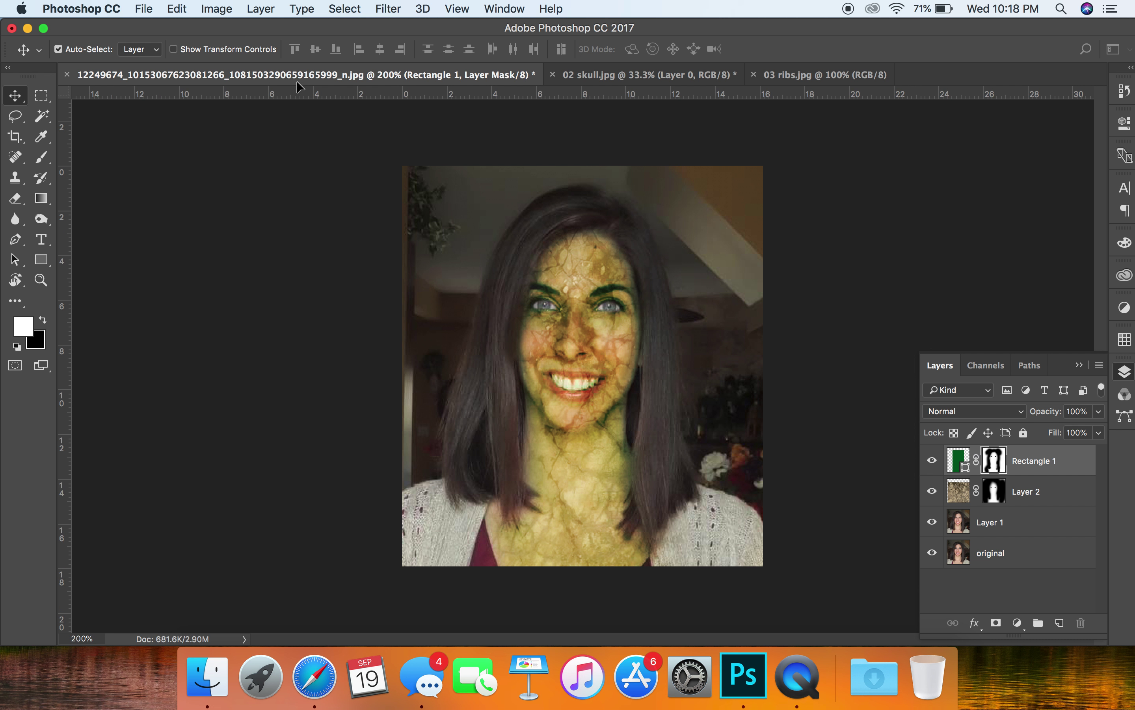
- Drop the skull into the portrait as Layer 3 and scale it to 10.34% over the face
drag(608, 343, 609, 343)
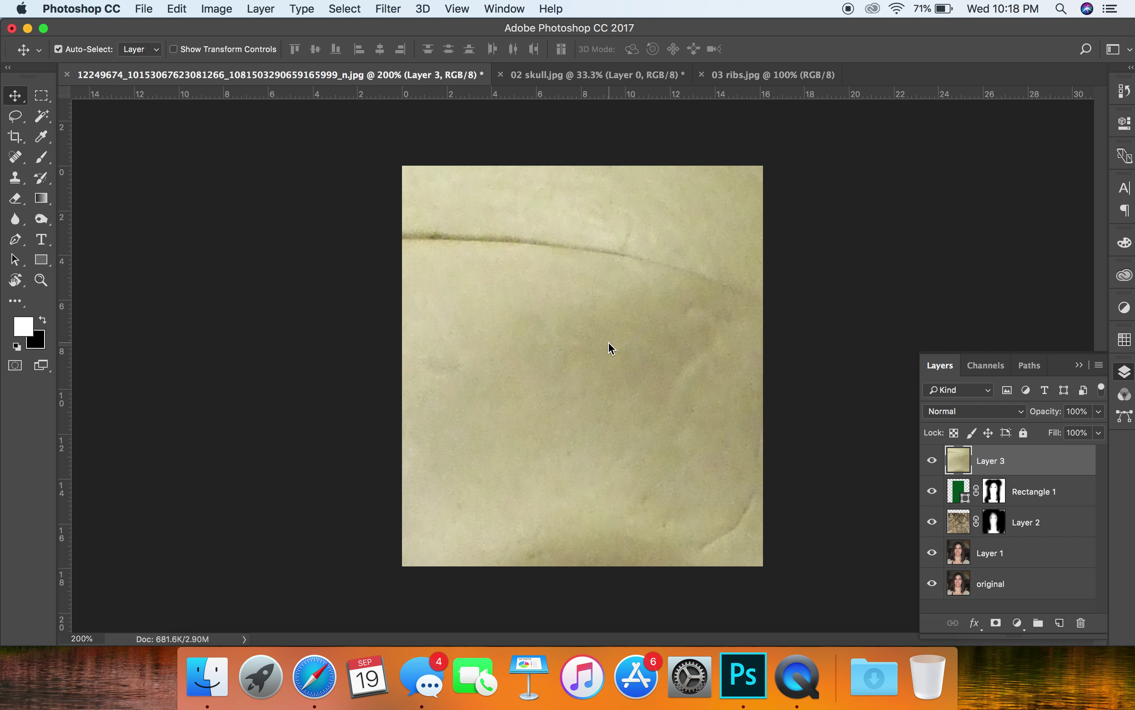
key(super+minus)
key(super+minus)
key(super+minus)
key(super+minus)
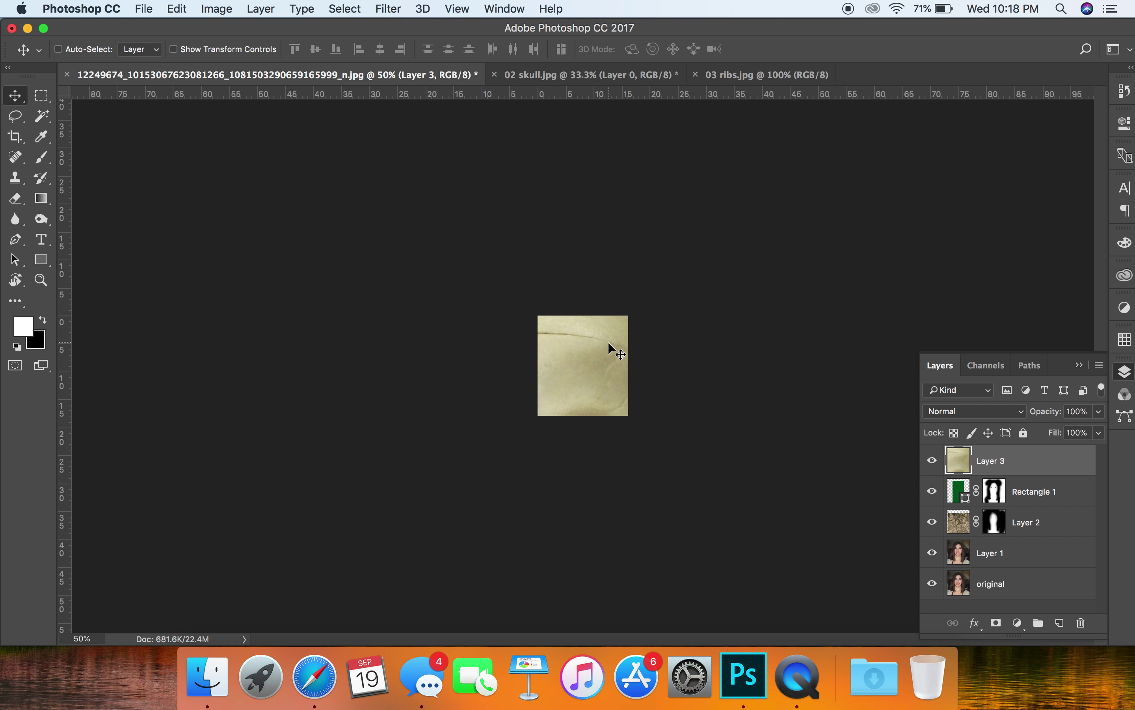
key(super+t)
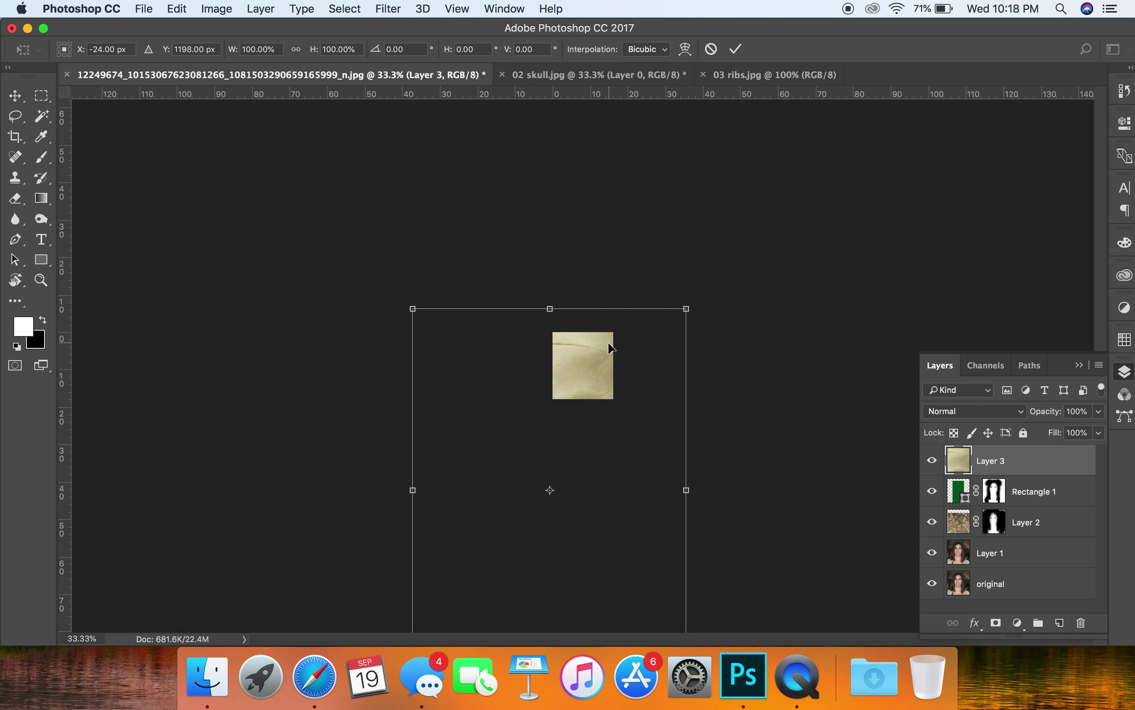
drag(409, 306, 585, 348)
key(super+equal)
key(super+equal)
key(super+equal)
key(super+equal)
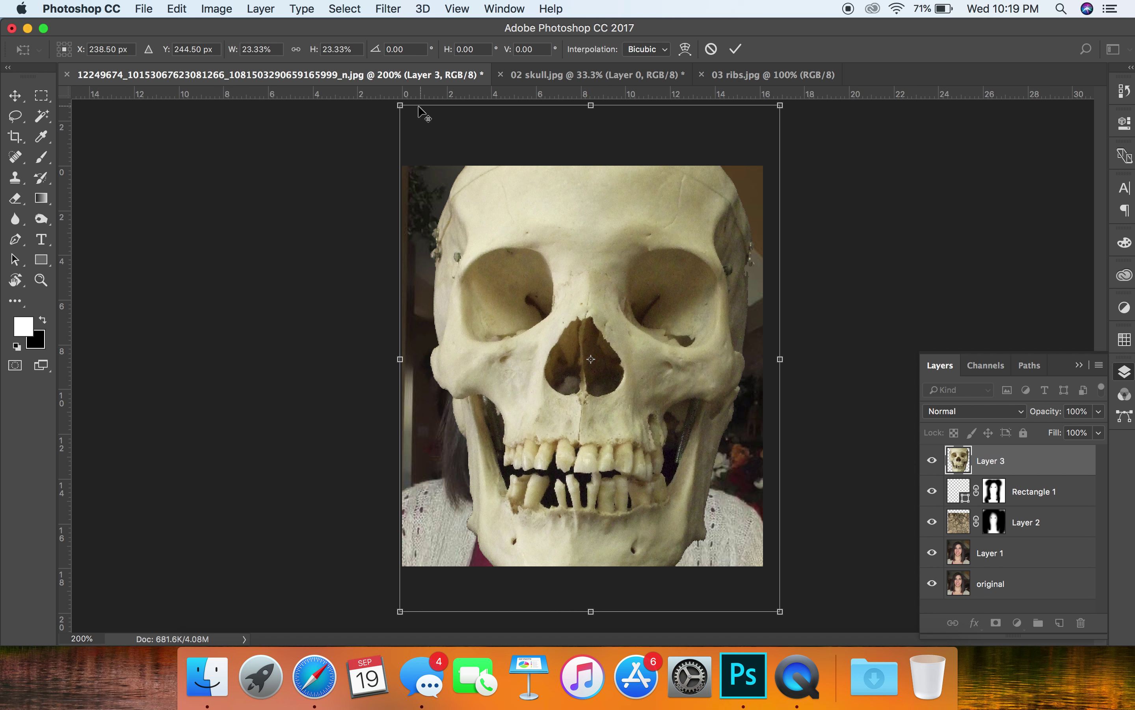
drag(402, 106, 533, 231)
drag(606, 285, 594, 259)
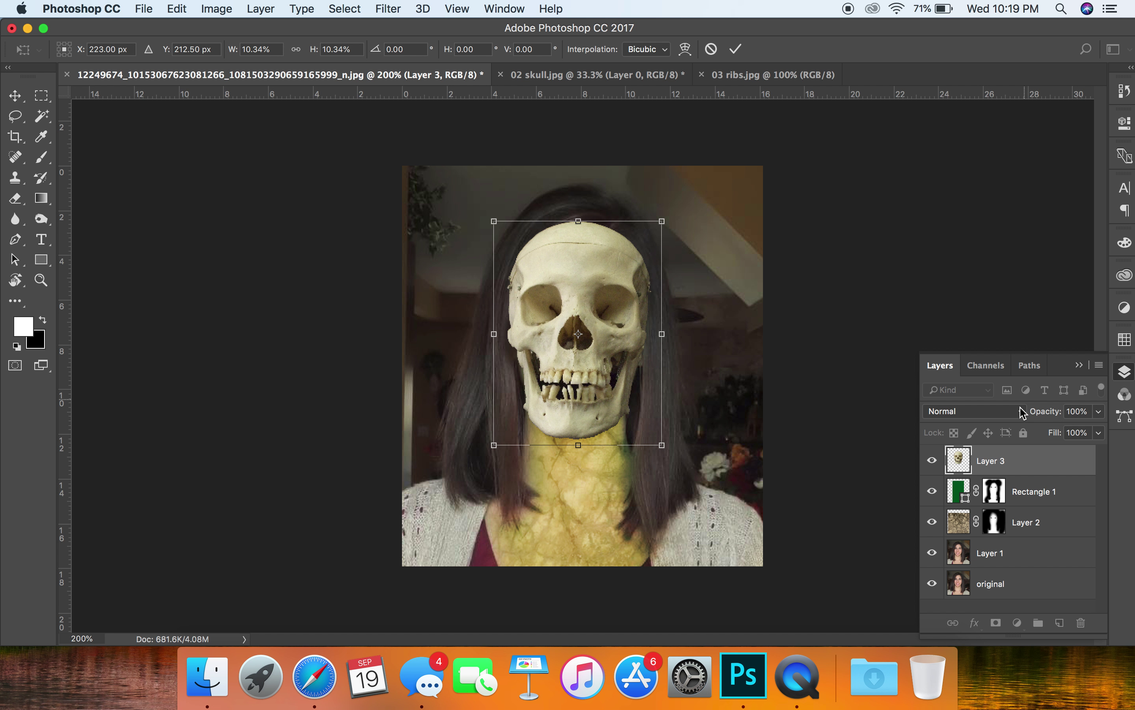
- Set Layer 3 to Overlay, refine it to about 9.5% scale over the face, and commit
click(1025, 415)
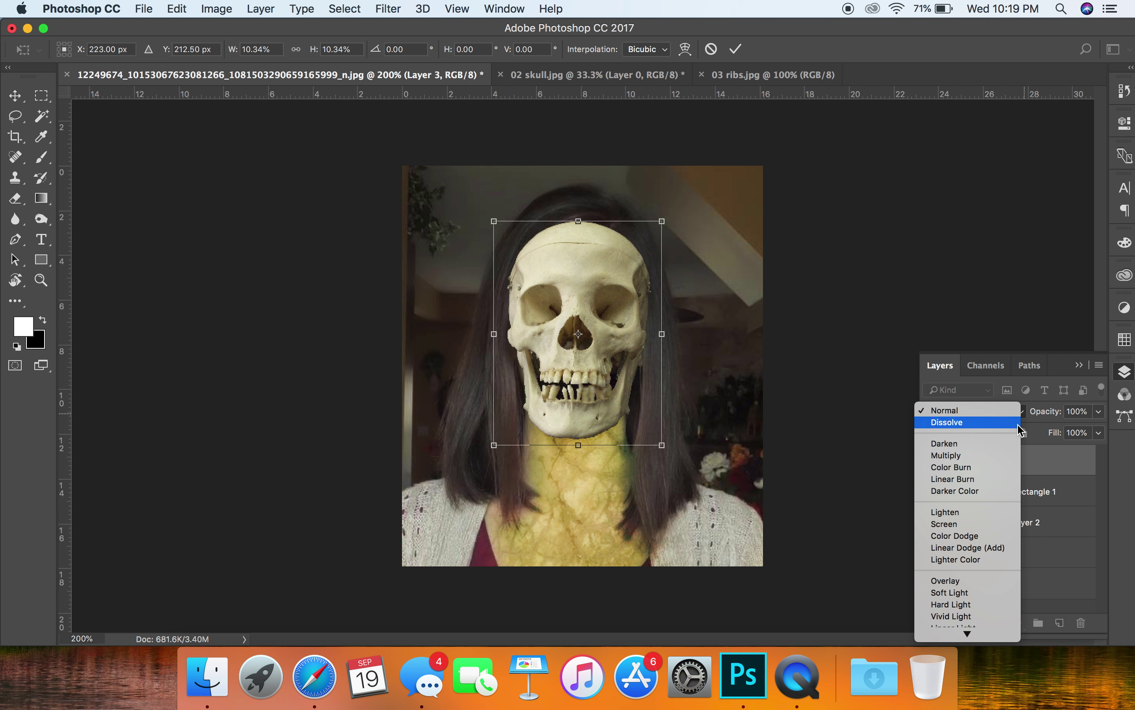
click(997, 588)
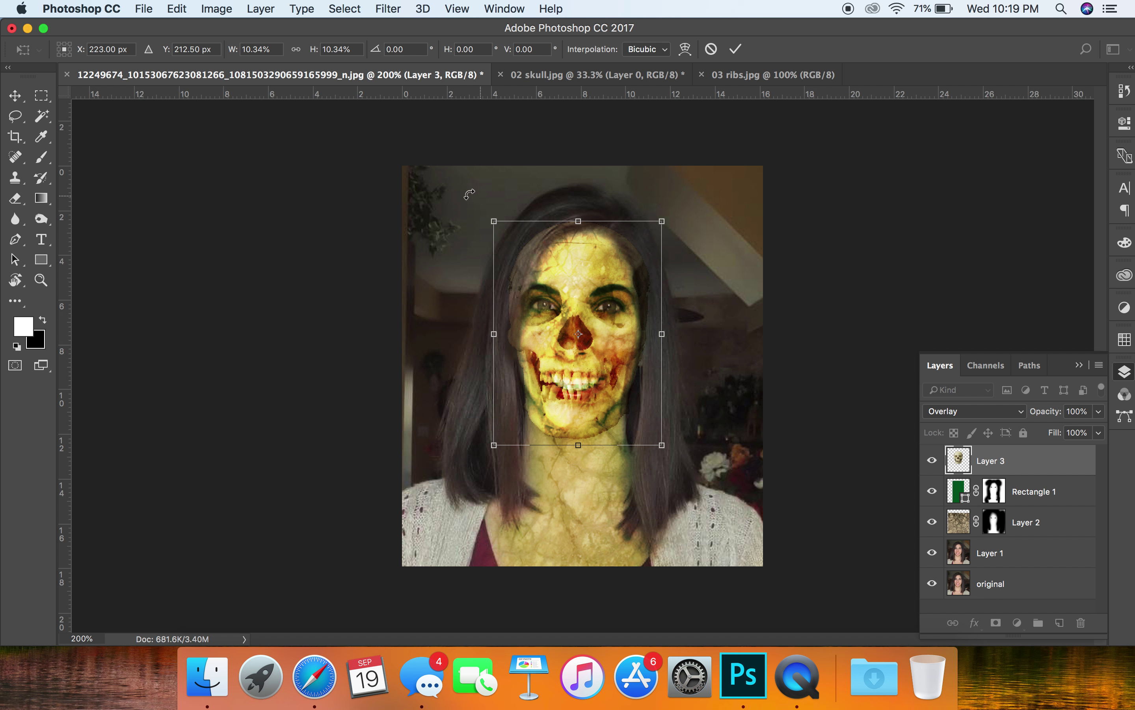
drag(495, 222, 508, 227)
mouse_move(566, 269)
mouse_down()
mouse_move(535, 264)
mouse_move(563, 250)
mouse_move(574, 200)
mouse_move(568, 268)
mouse_up()
key(Return)
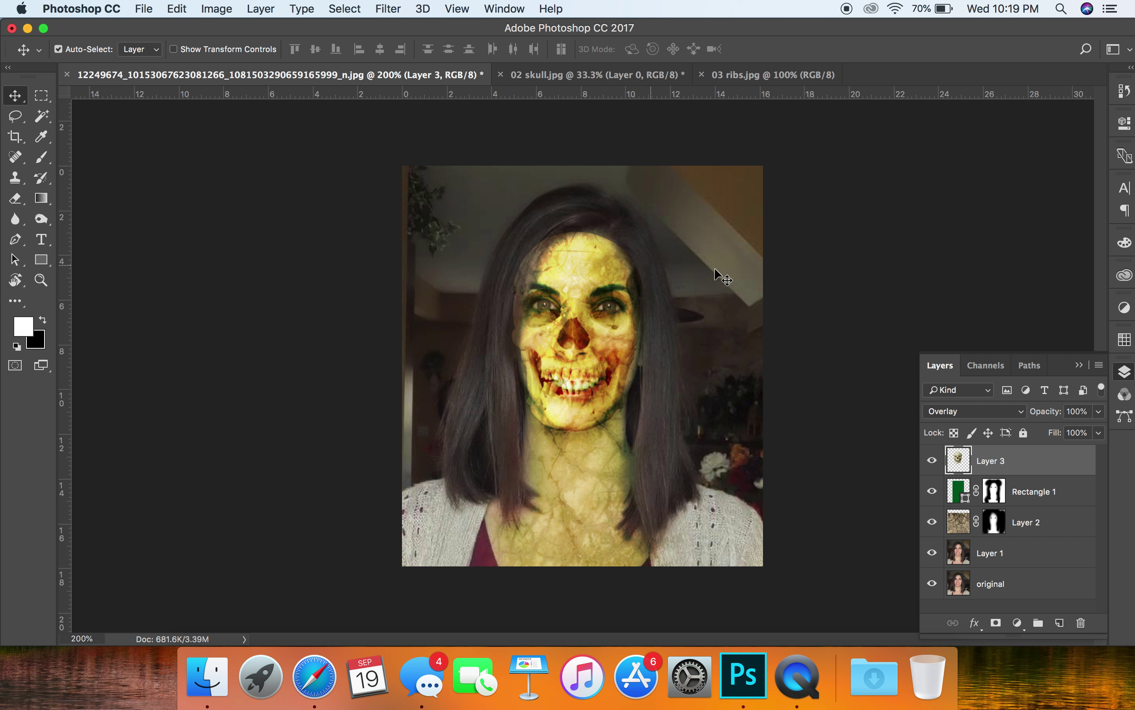
double_click(1024, 525)
- Rename the layers texture, colour and skull
text(te)
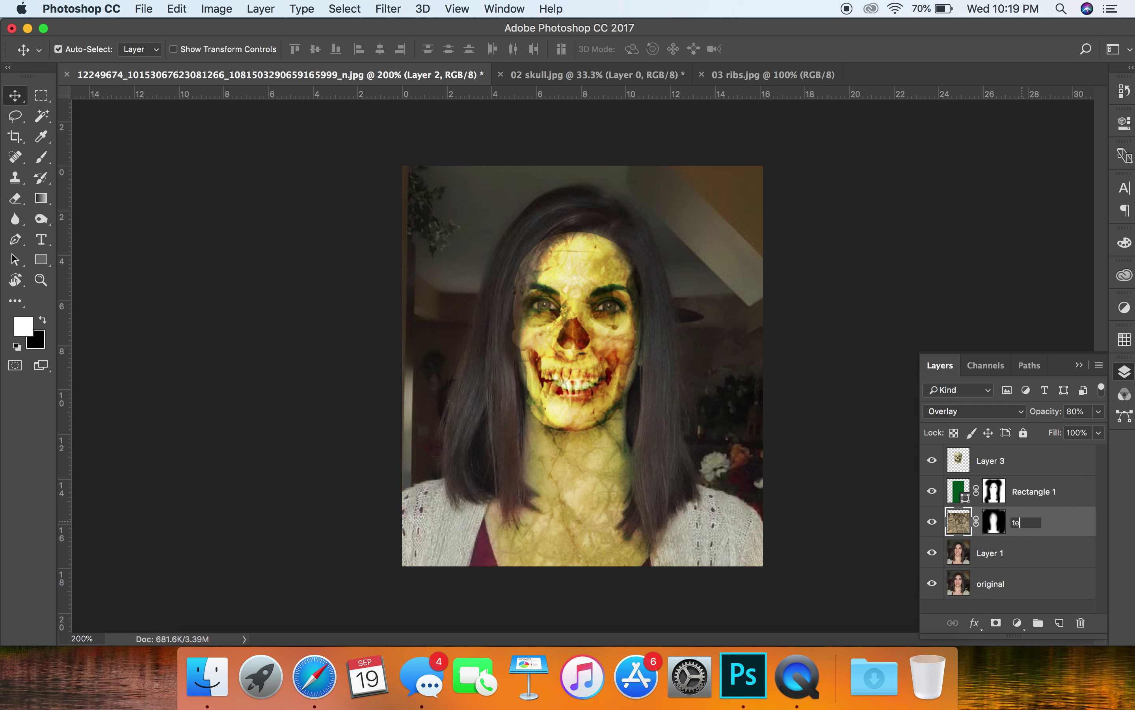
text(xture)
key(Return)
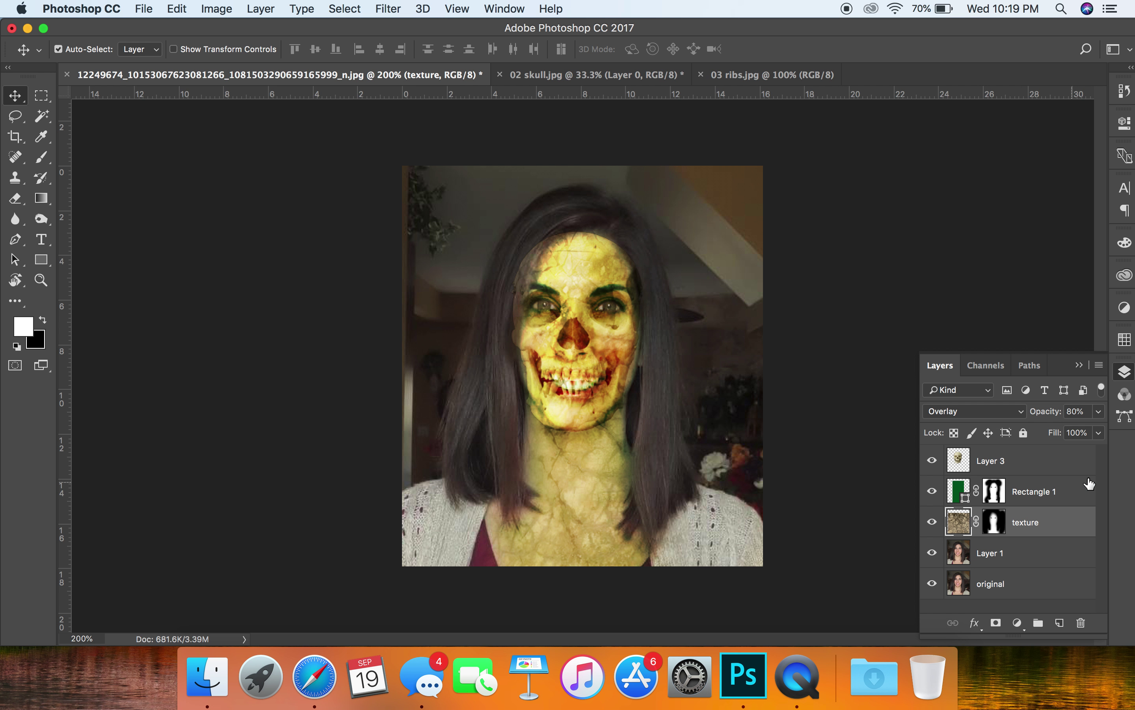
double_click(1048, 491)
text(co)
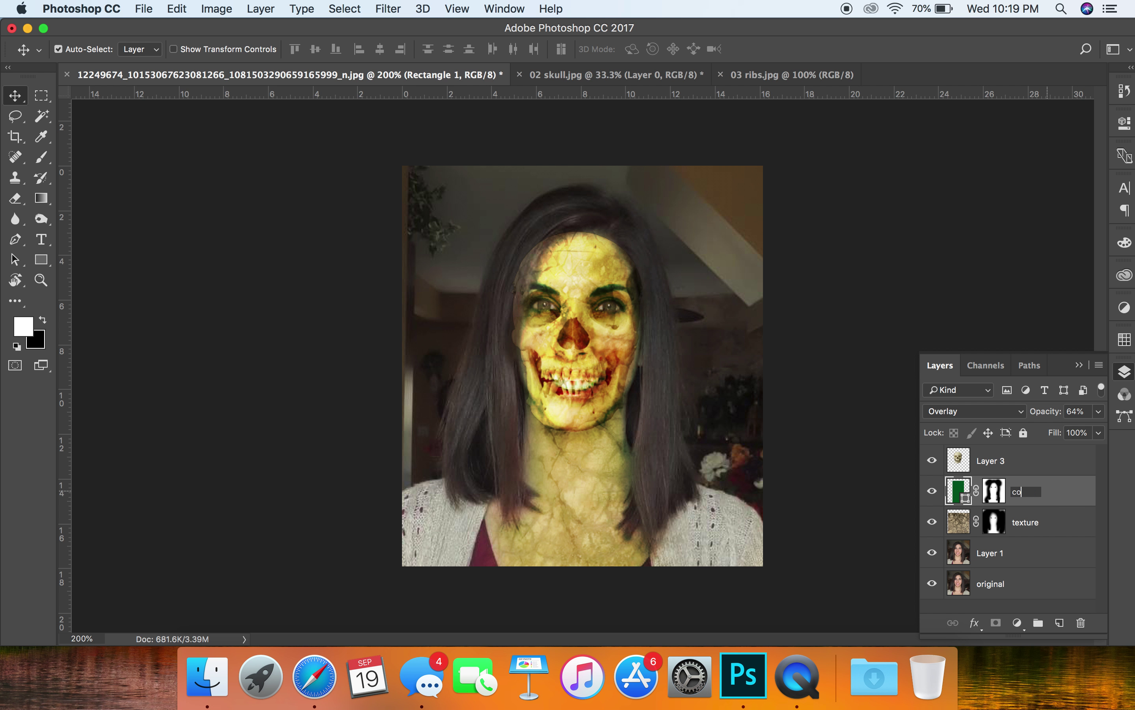
key(Return)
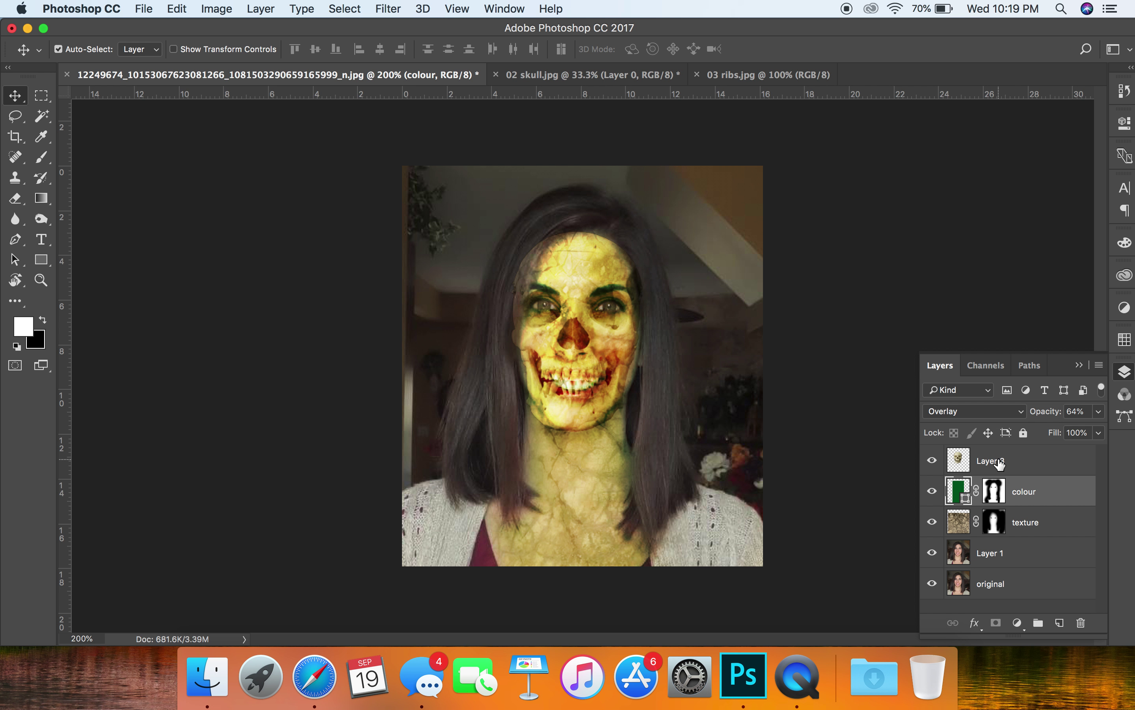
double_click(1000, 461)
text(skull)
key(Return)
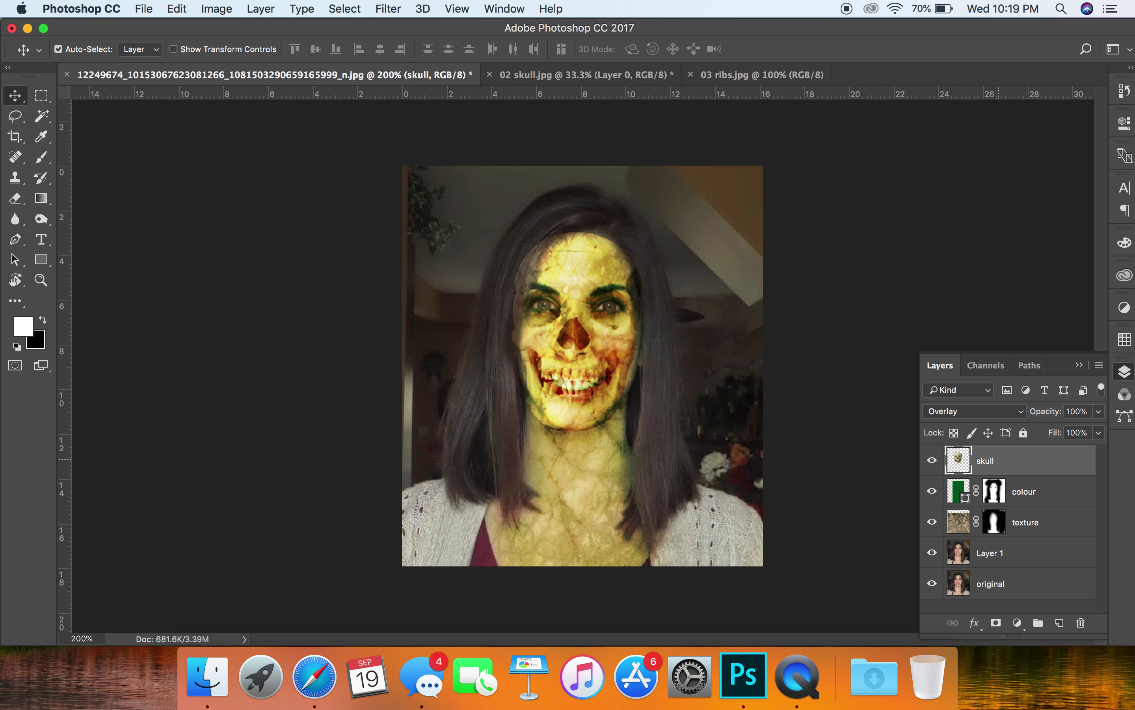
- Add a mask to the skull layer and paint black with a 60 px brush along the hairline and chin
click(996, 623)
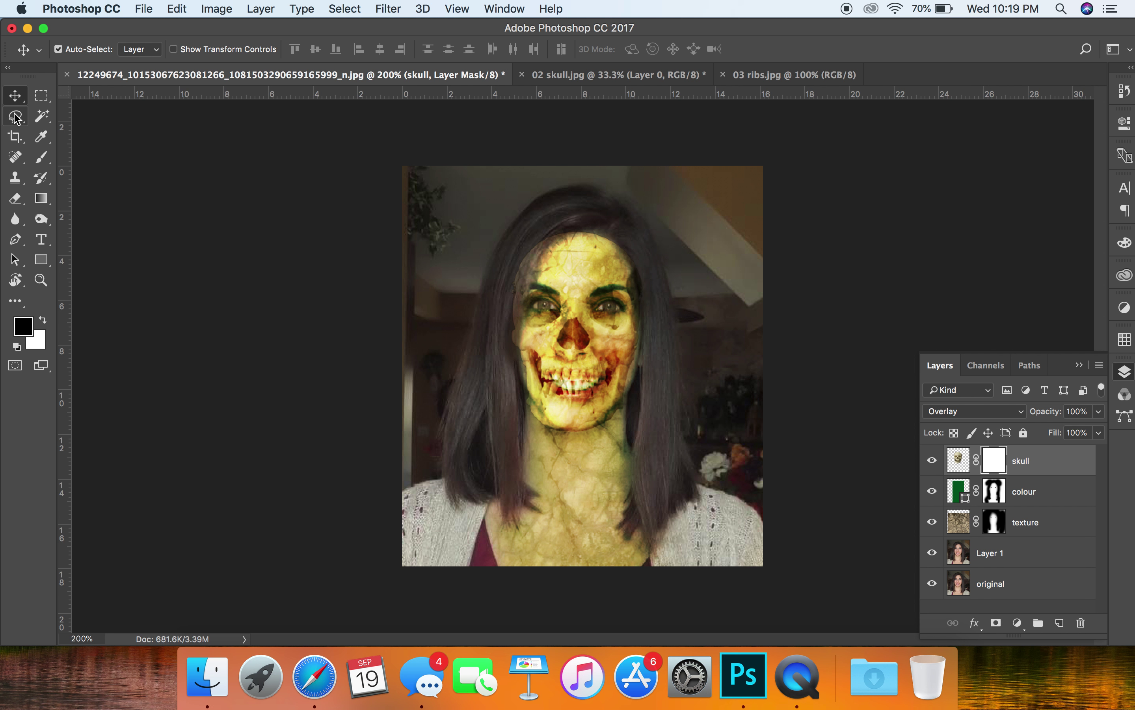
key(b)
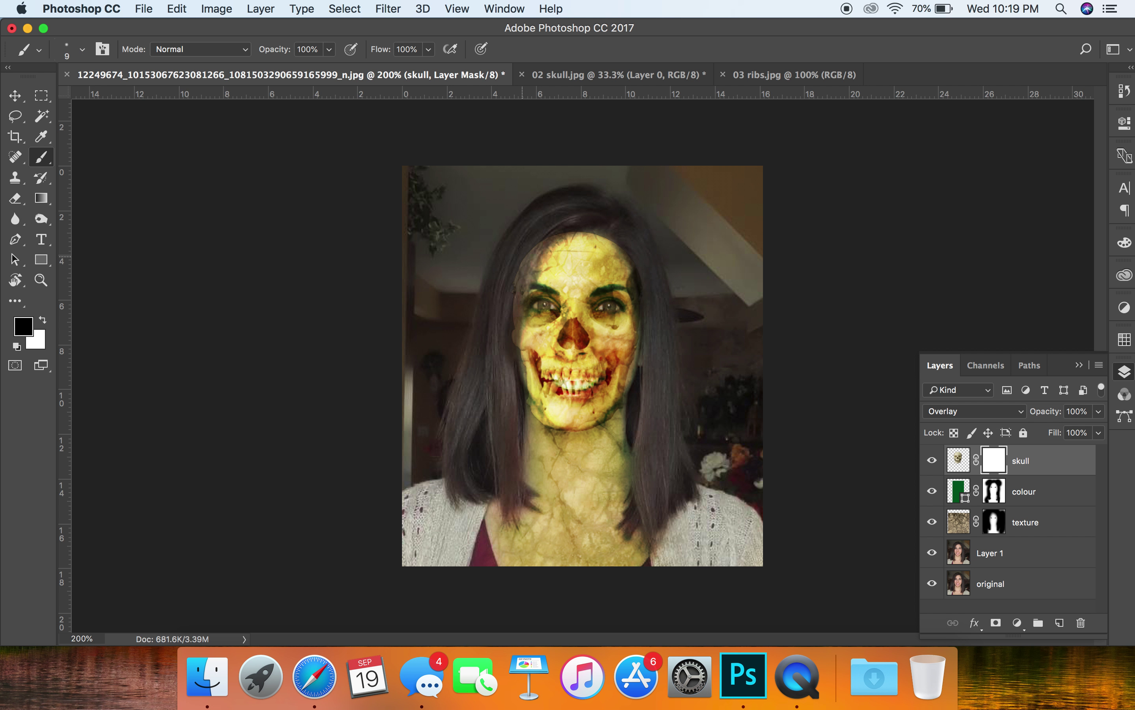
key(bracketright)
key(bracketright)
key(bracketright)
key(bracketright)
key(bracketright)
drag(558, 217, 594, 217)
mouse_move(524, 242)
mouse_down()
mouse_move(504, 352)
mouse_move(510, 263)
mouse_move(527, 230)
mouse_move(583, 216)
mouse_move(639, 251)
mouse_move(648, 350)
mouse_move(610, 432)
mouse_move(645, 404)
mouse_move(584, 444)
mouse_move(548, 437)
mouse_move(503, 397)
mouse_move(549, 446)
mouse_move(496, 389)
mouse_move(487, 345)
mouse_move(516, 248)
mouse_move(585, 201)
mouse_up()
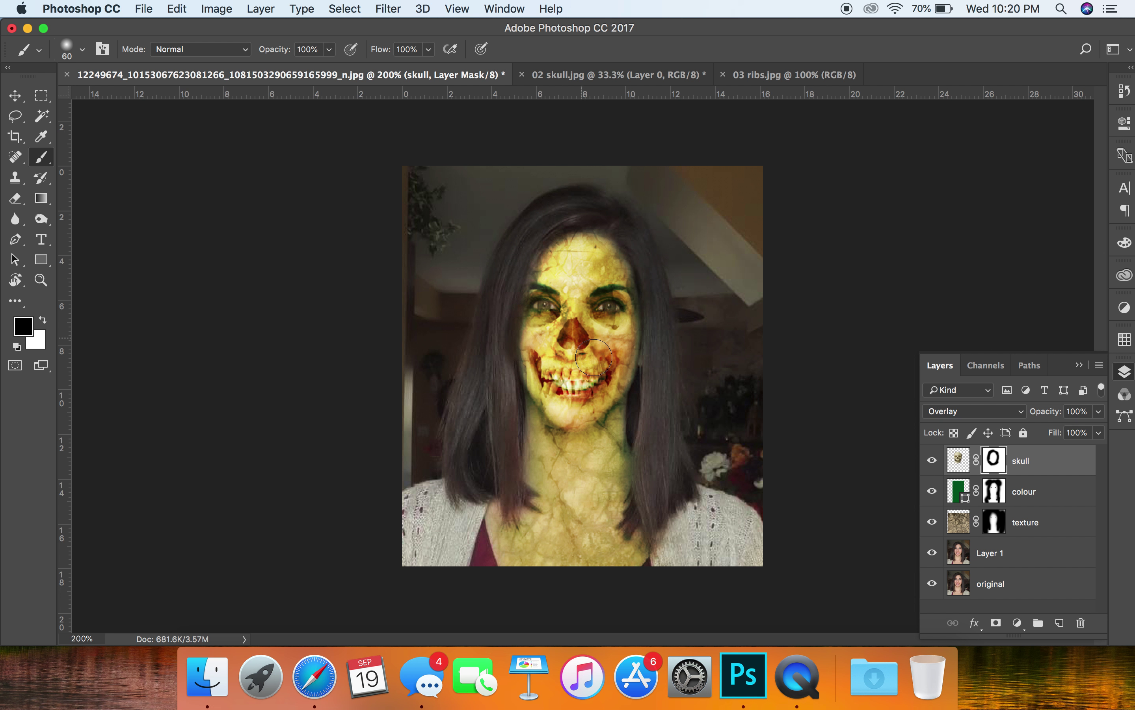
drag(573, 438, 585, 415)
key(x)
key(x)
- Close 02 skull.jpg without saving changes
click(521, 82)
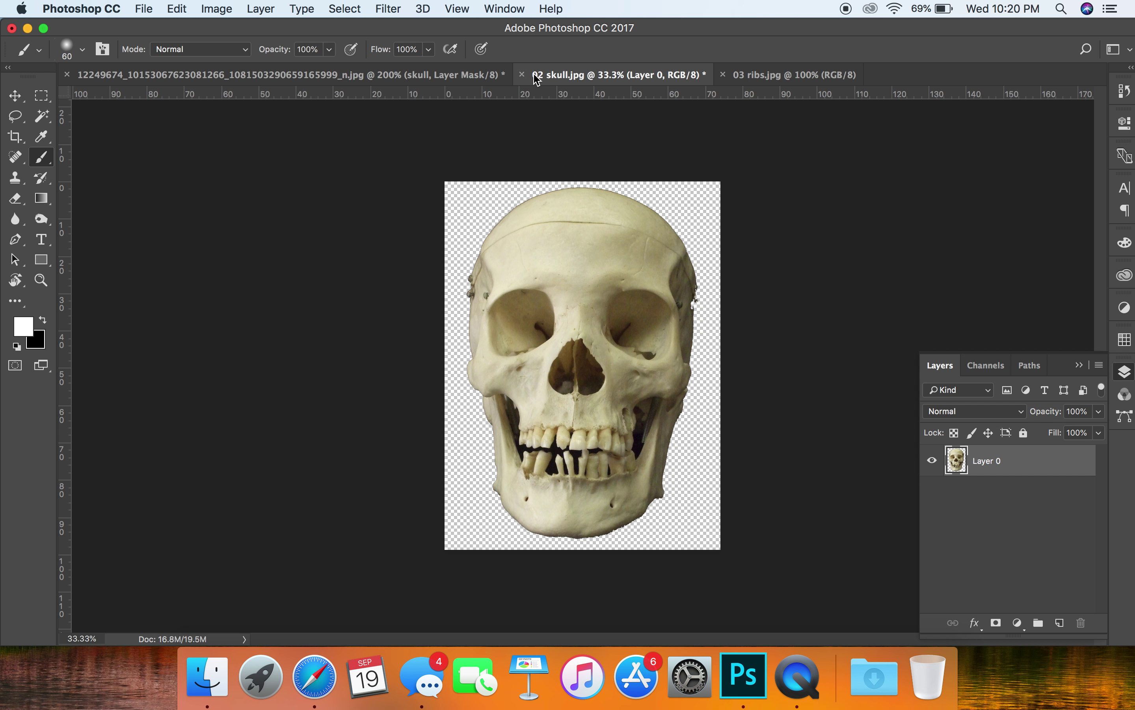
click(523, 75)
click(547, 244)
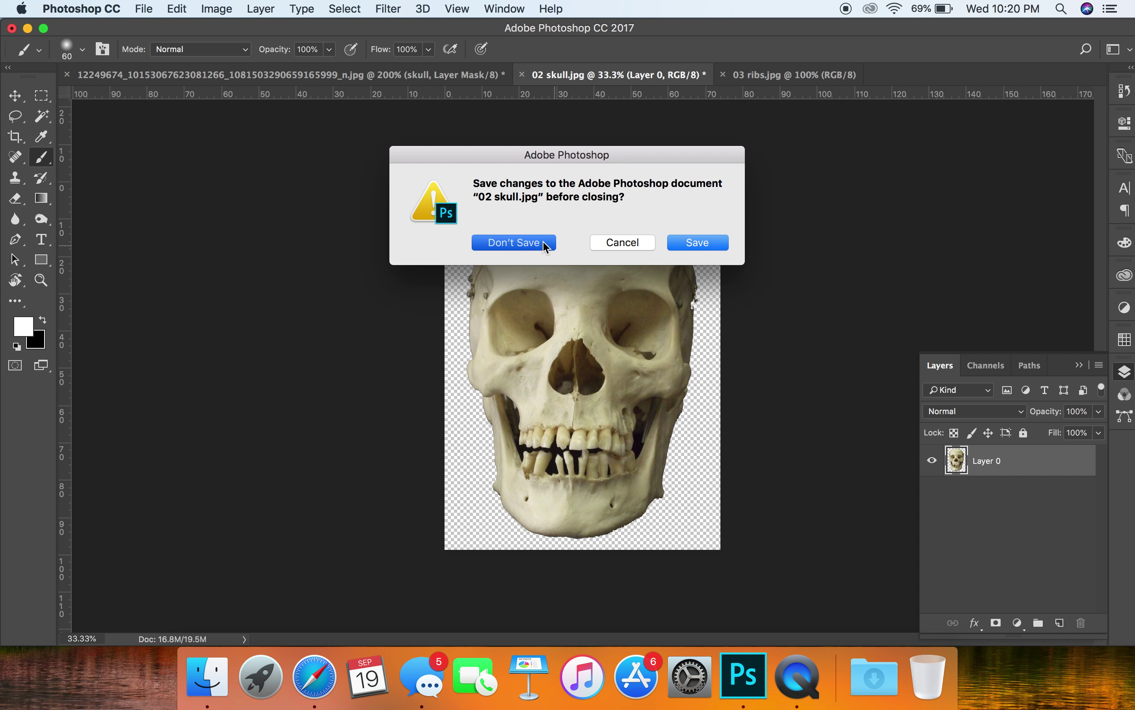
click(607, 79)
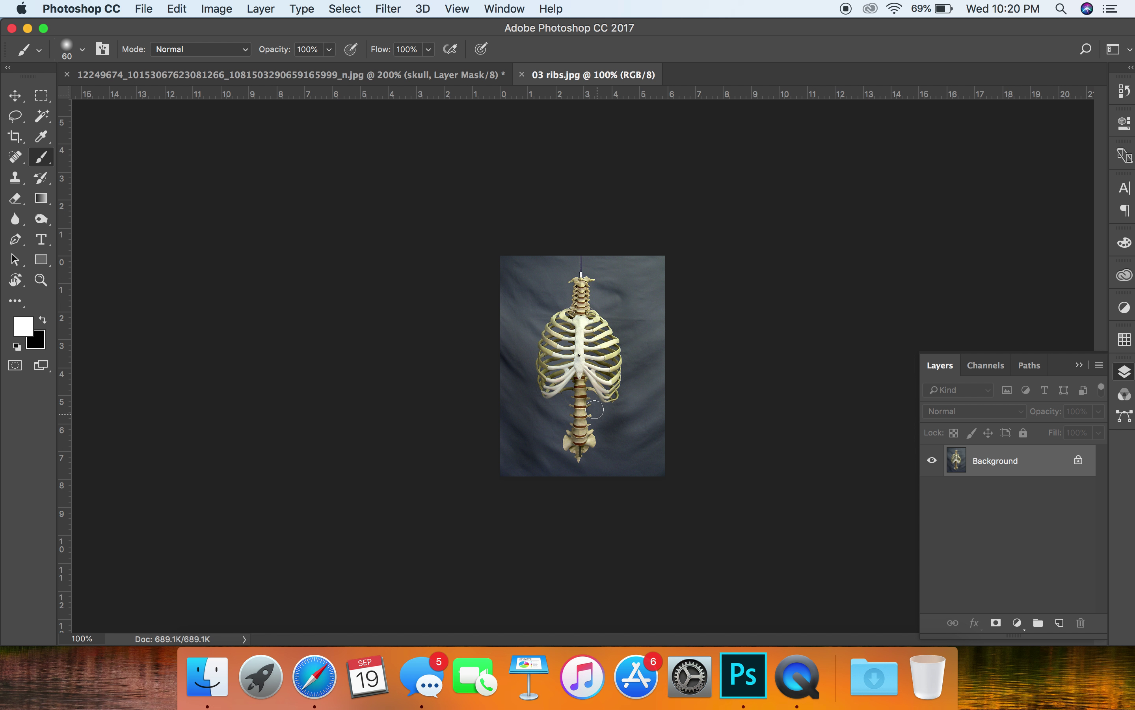
scroll(591, 391, up, 5)
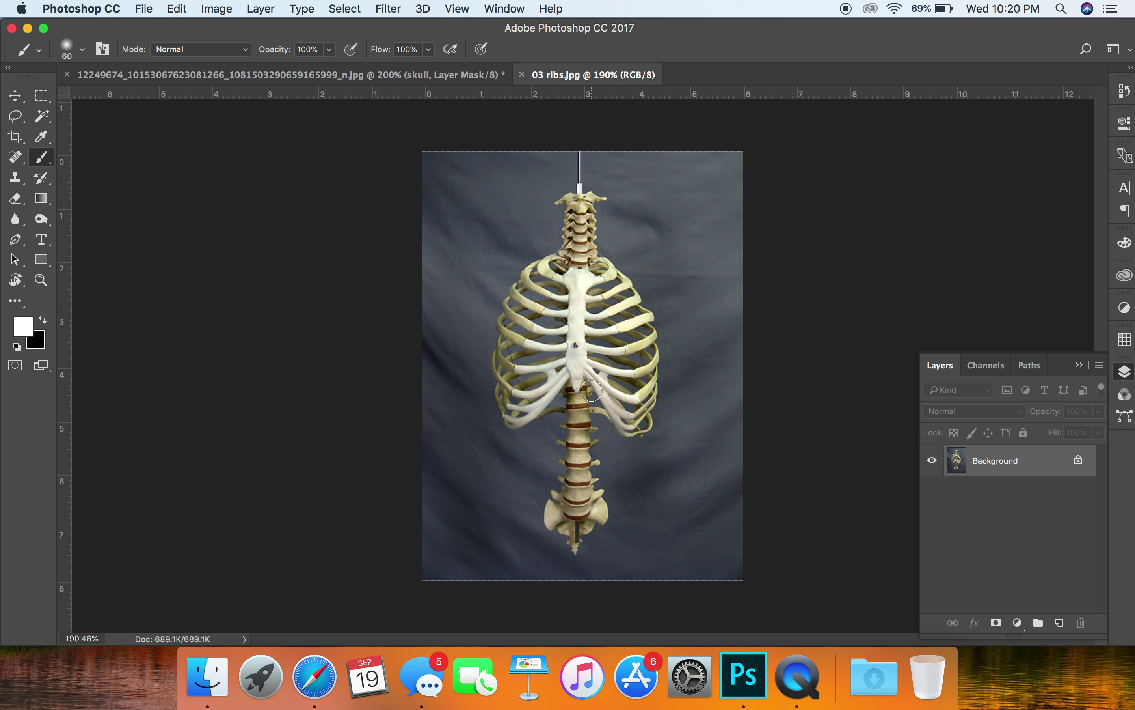
- In 03 ribs.jpg, unlock the background as Layer 0 and delete the grey background with the Magic Wand
double_click(1014, 465)
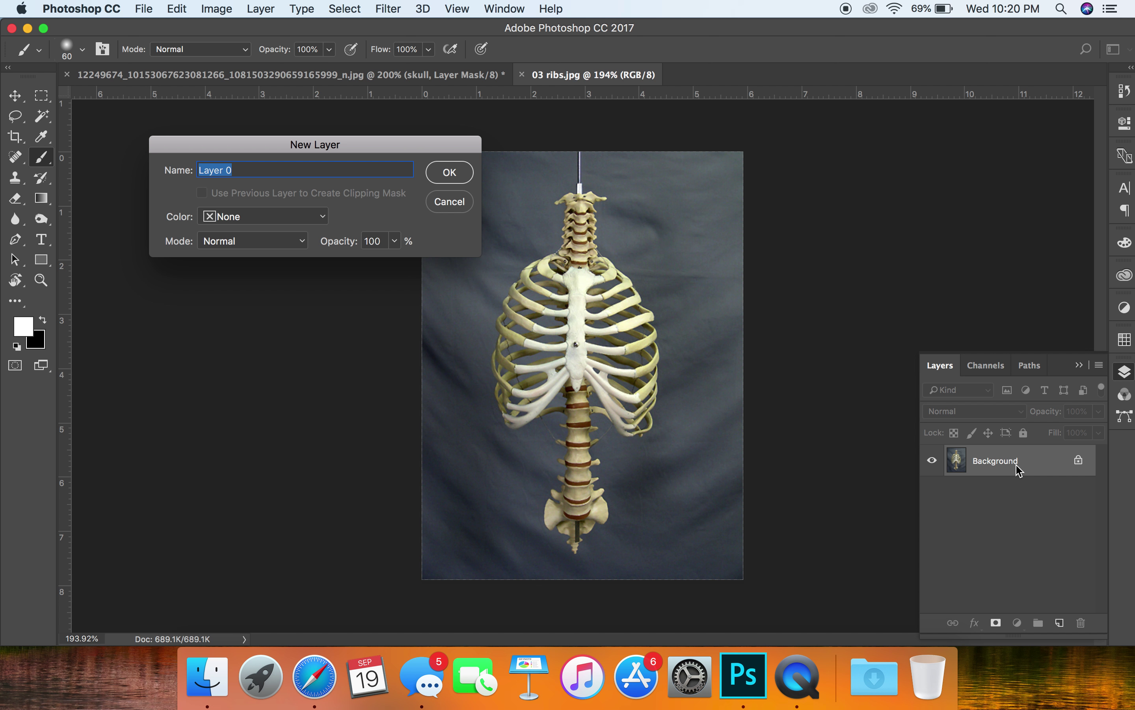
key(Return)
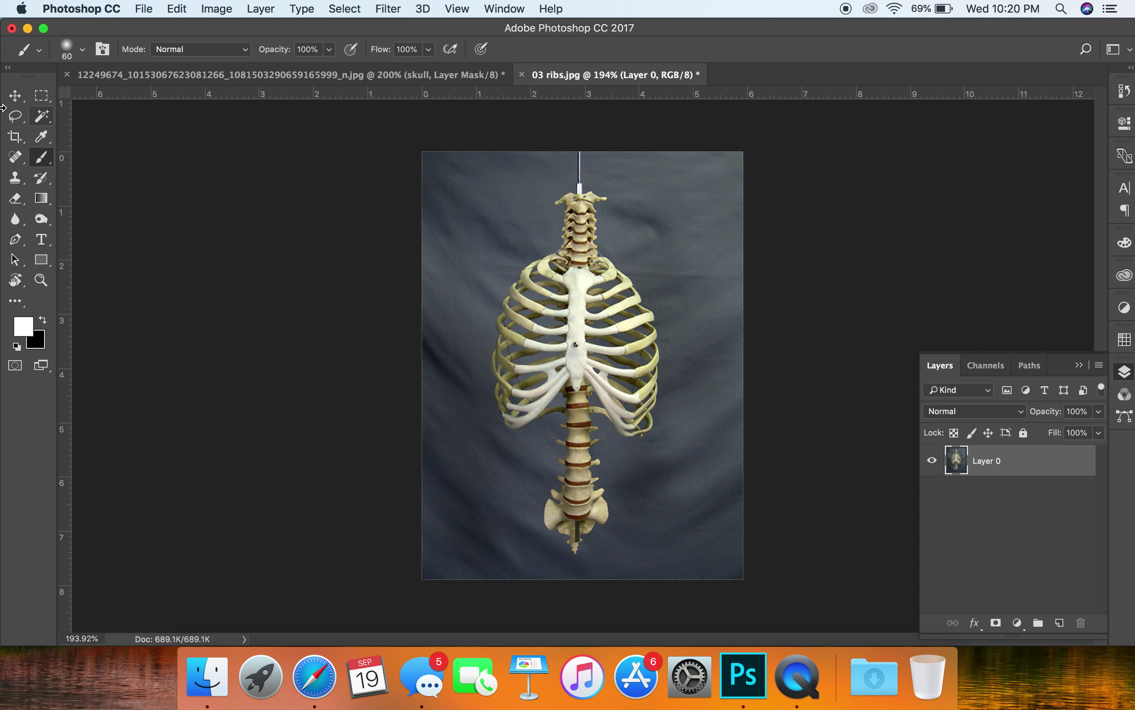
click(40, 118)
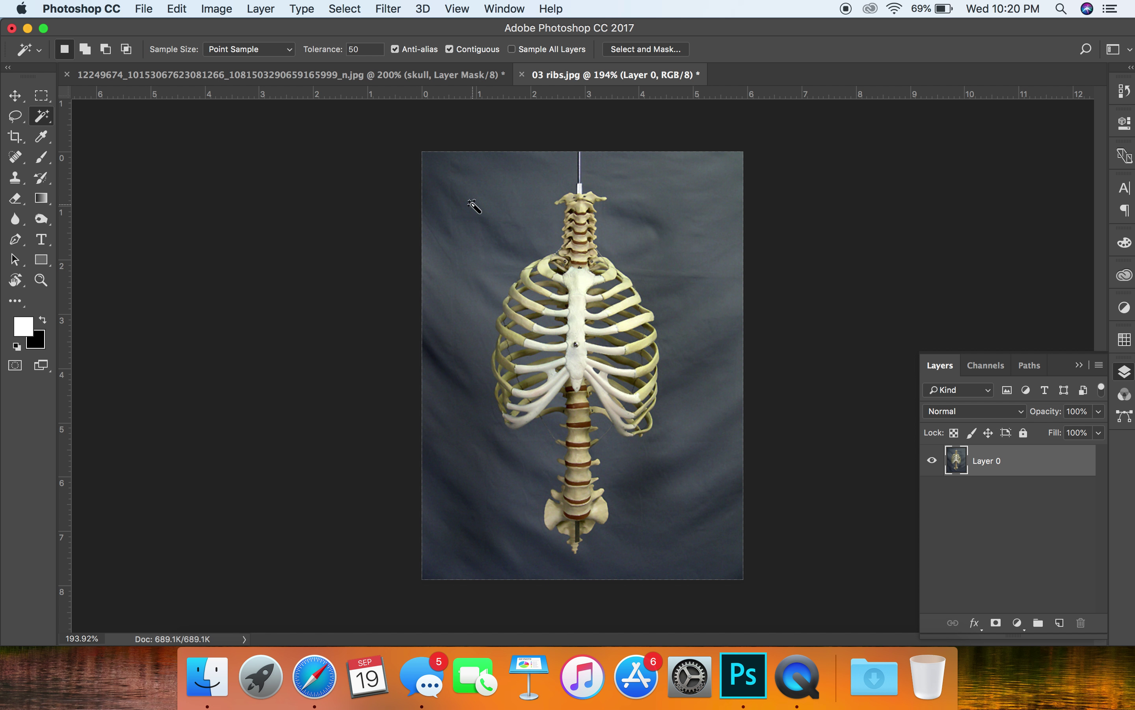
click(473, 205)
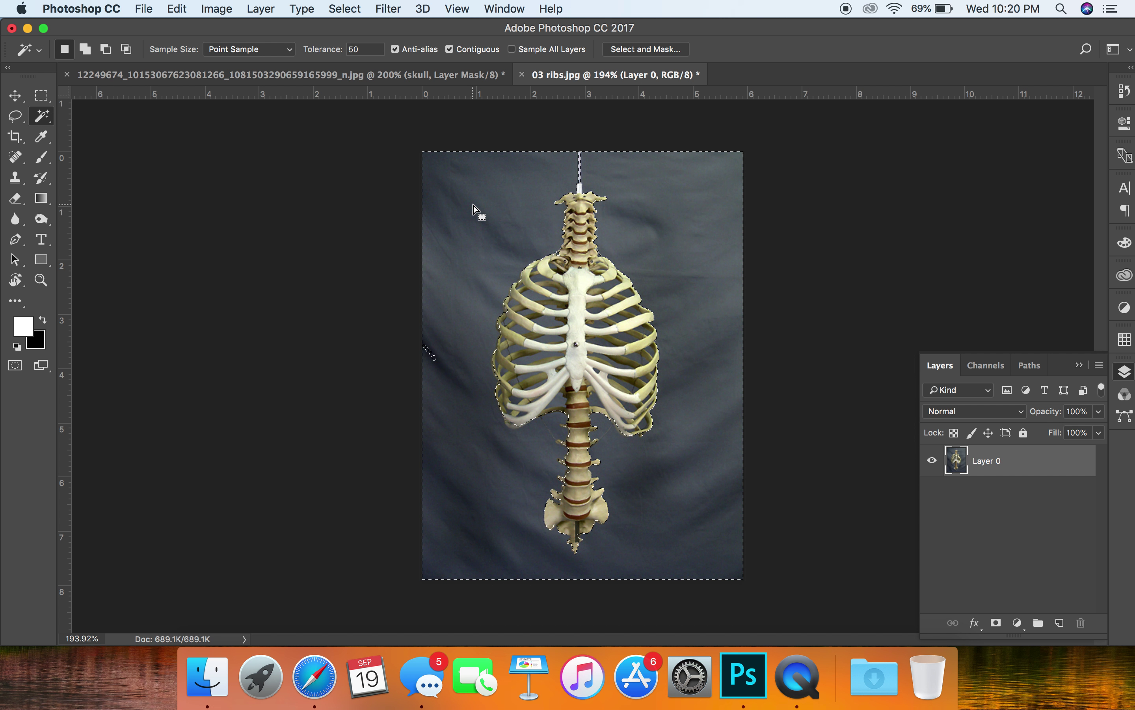
key(Delete)
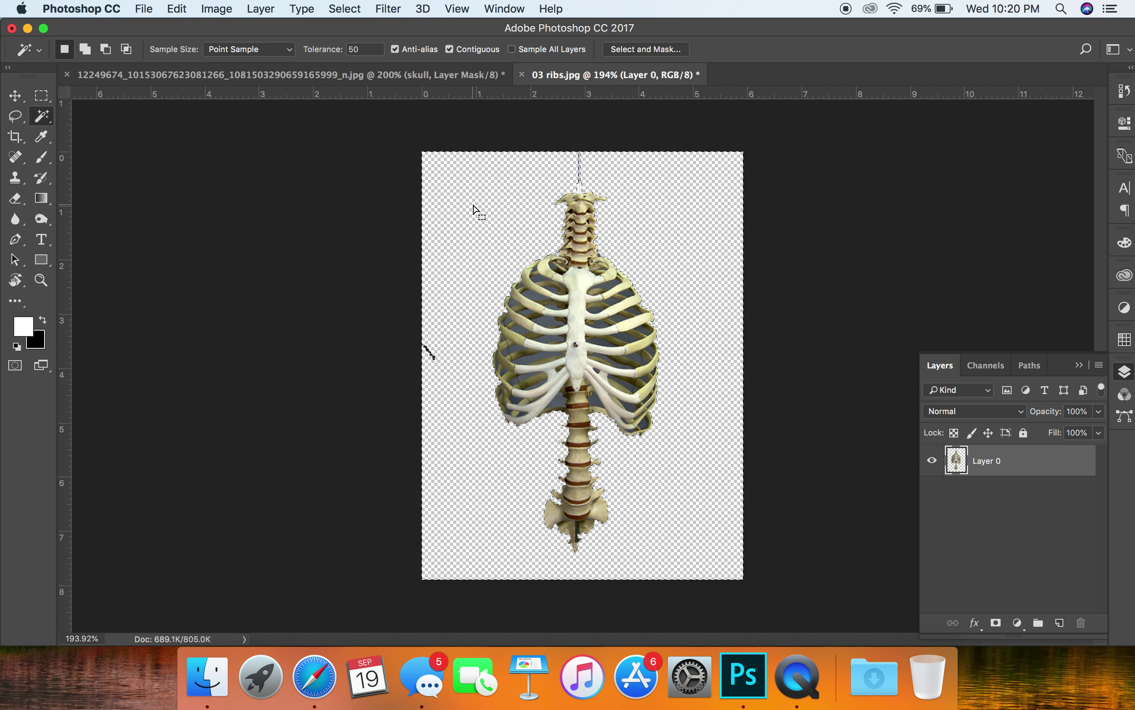
key(super+d)
- Lasso the leftover area left of the ribcage, then deselect
key(l)
mouse_move(427, 348)
mouse_down()
mouse_move(407, 359)
mouse_move(451, 337)
mouse_move(437, 331)
mouse_up()
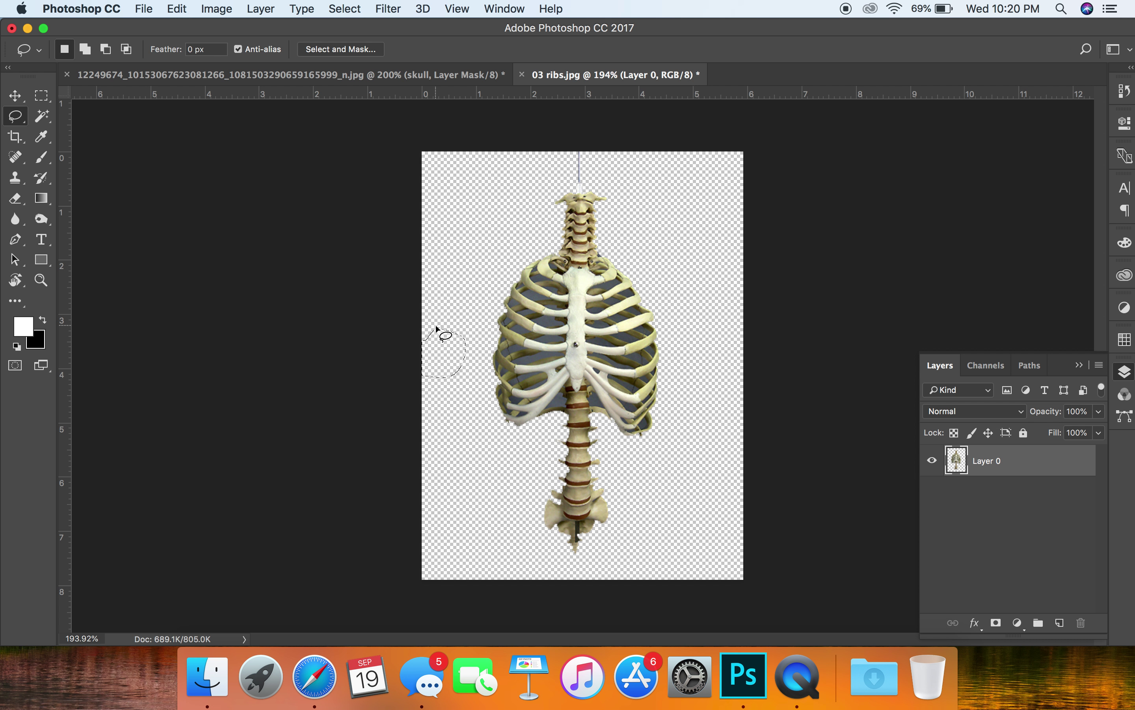
key(super+d)
click(17, 96)
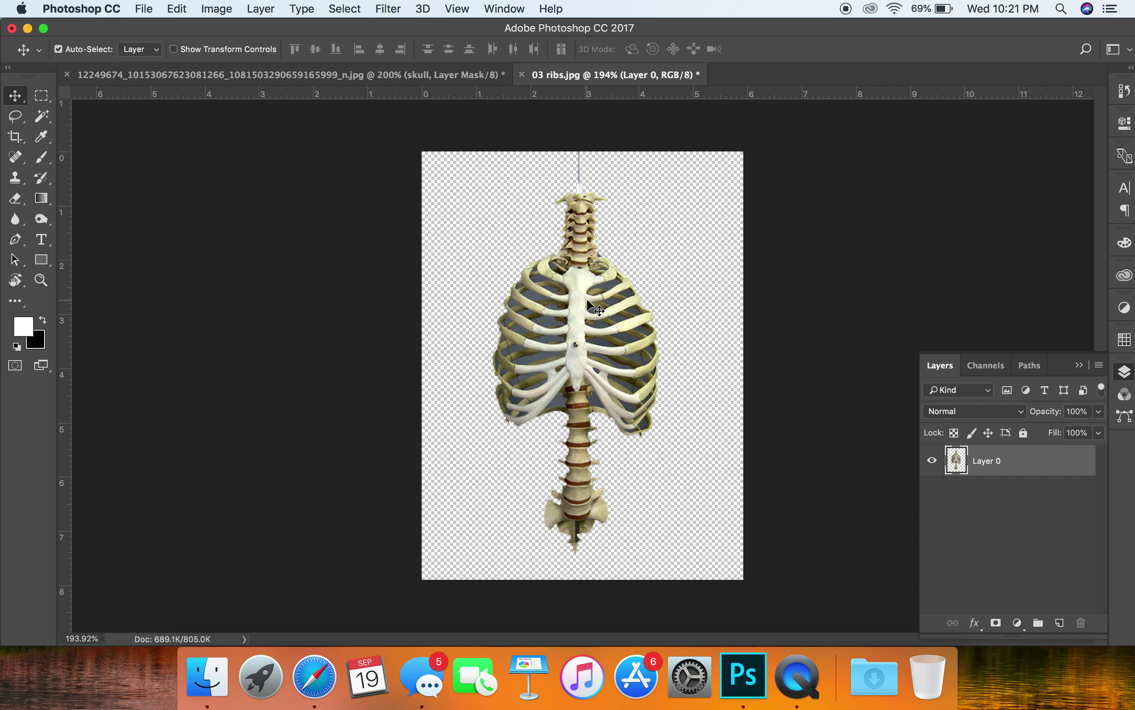
- Drag the ribcage layer into the zombie portrait document
drag(588, 288, 233, 7)
drag(266, 79, 340, 133)
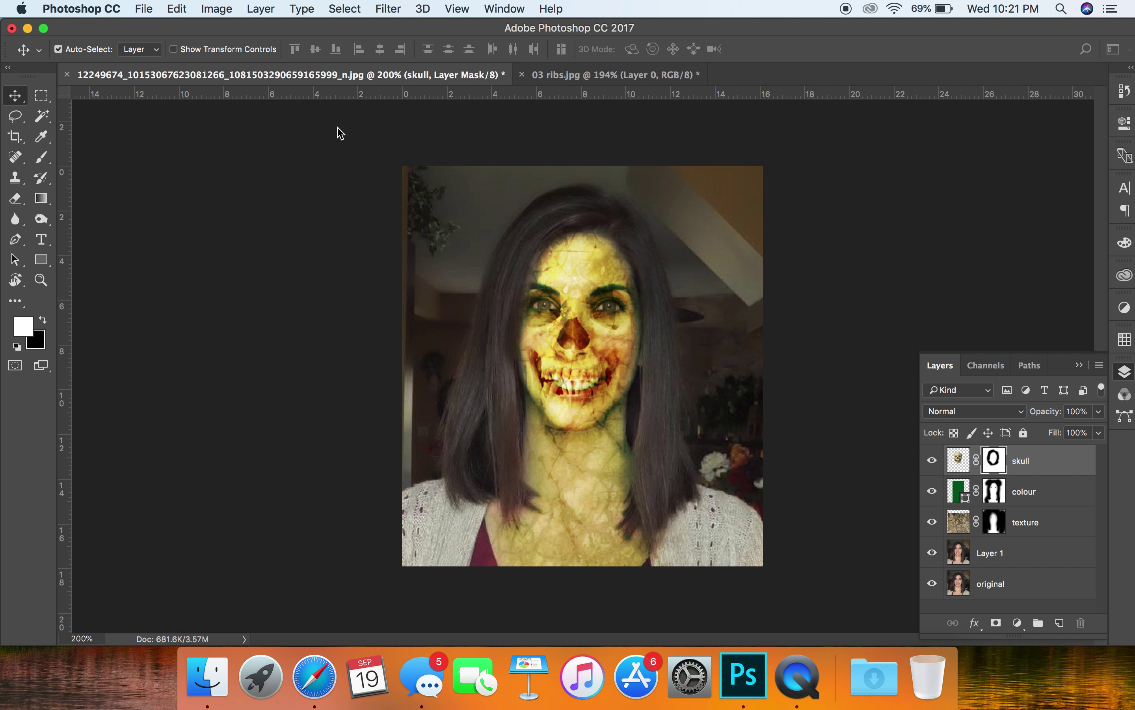
drag(580, 475, 582, 521)
- Enlarge the ribcage to about 150% and lower its spine onto the neck under the chin
key(ctrl+t)
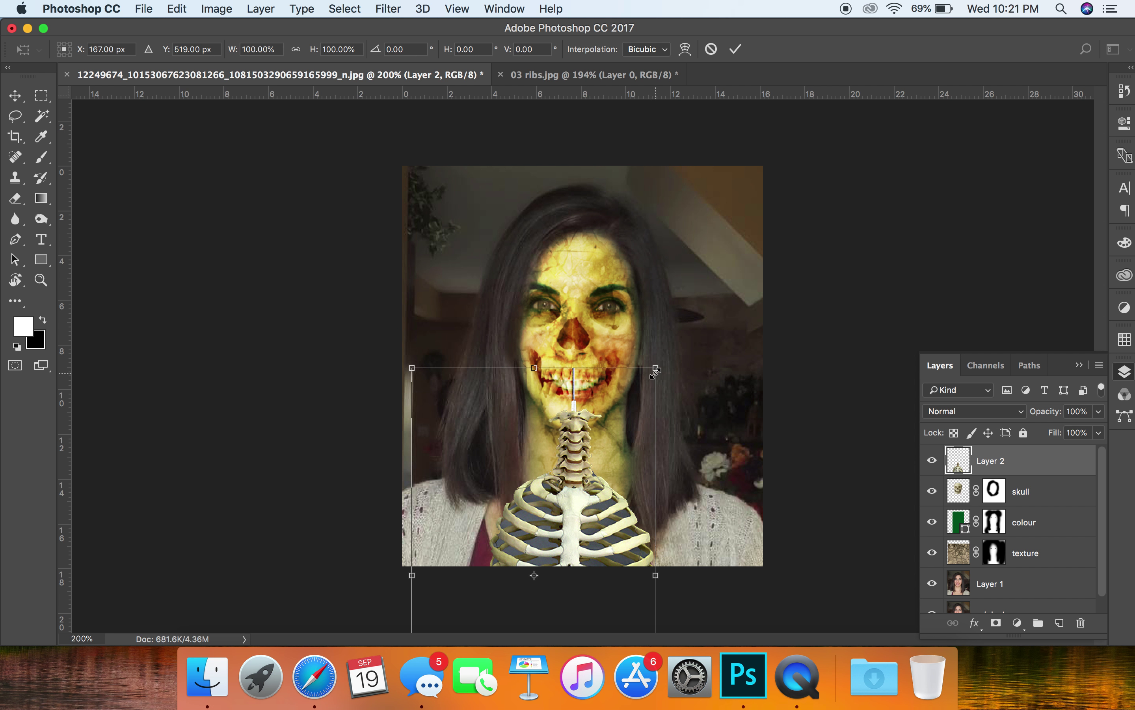
drag(656, 369, 751, 286)
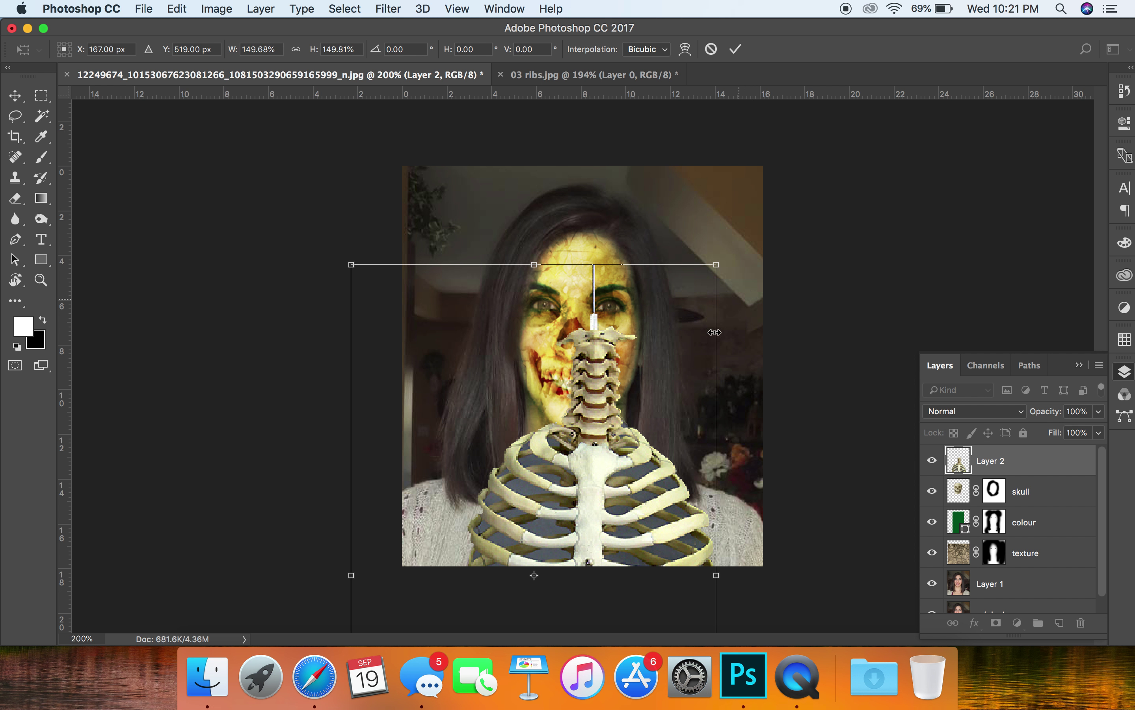
drag(614, 454, 593, 533)
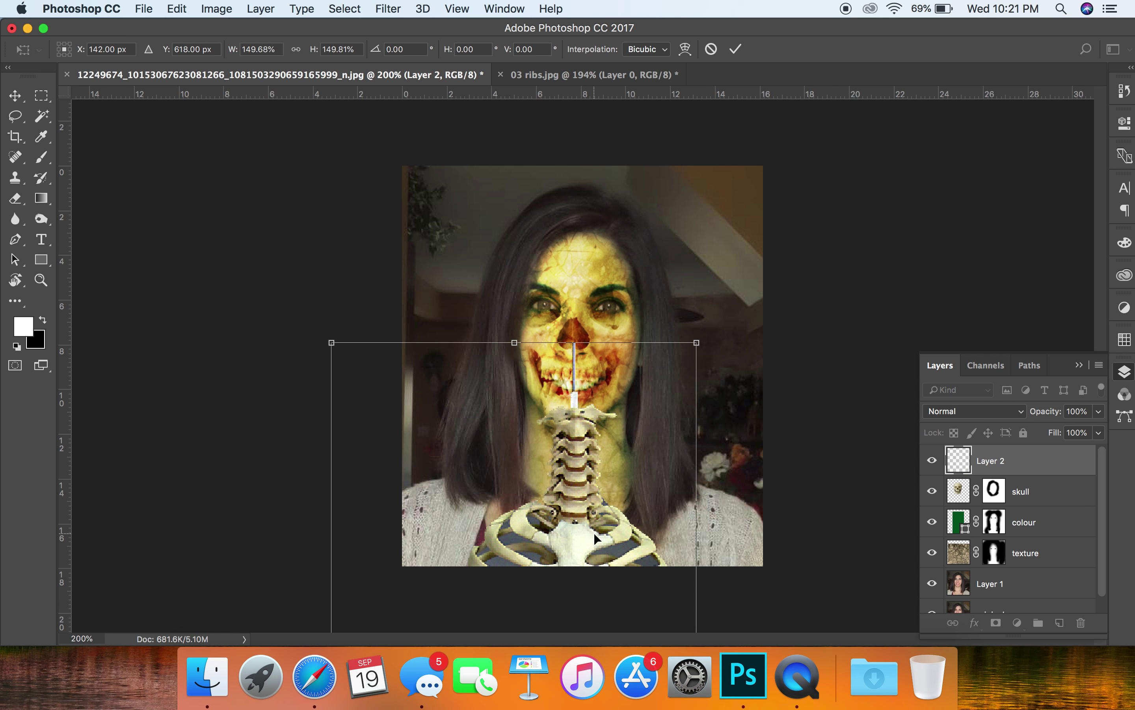
key(Return)
click(1018, 412)
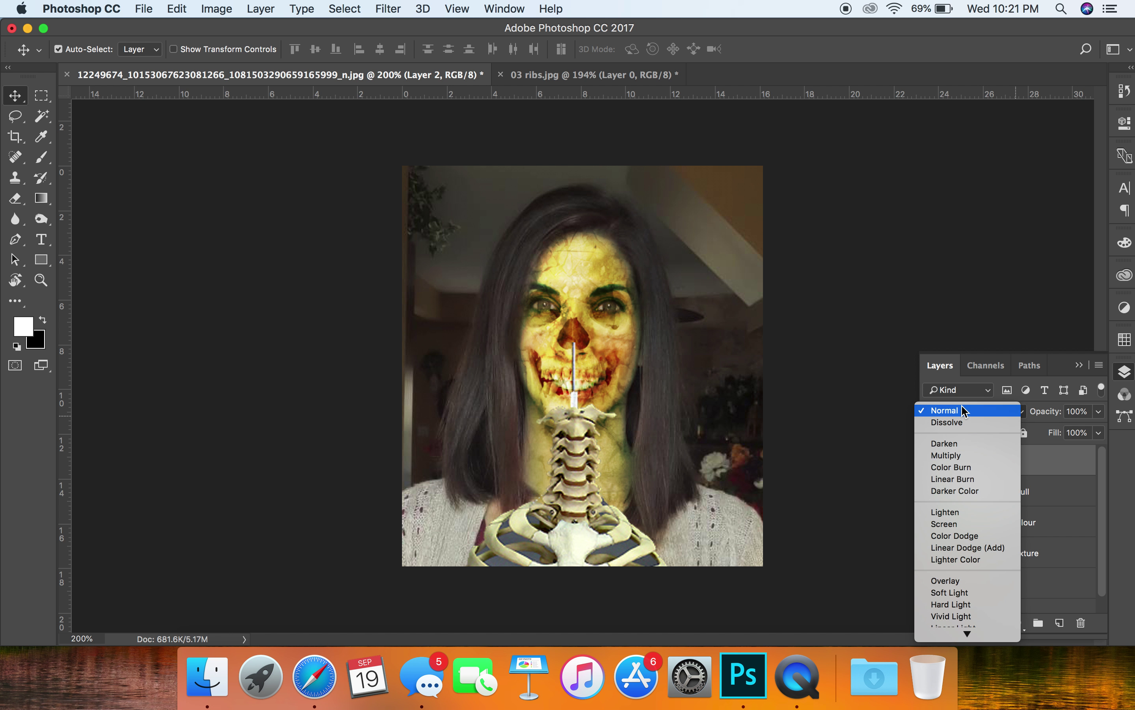
- Set the ribcage Layer 2 to Overlay blend mode at 49% opacity
click(946, 584)
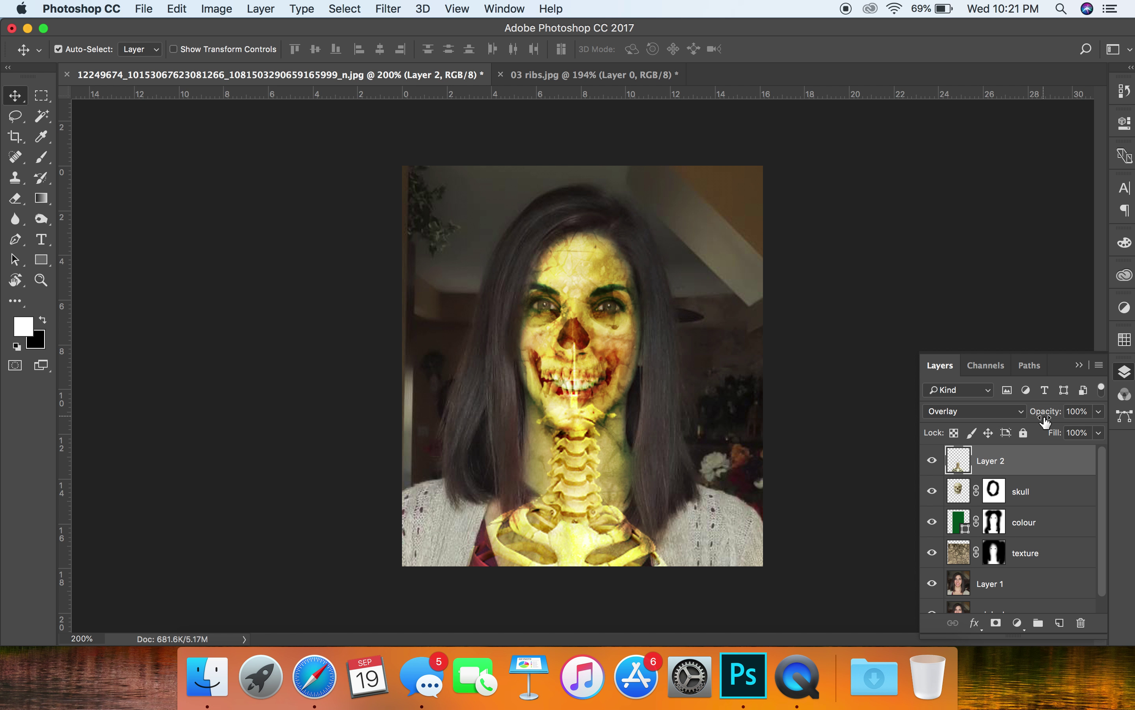
drag(1037, 417, 1019, 420)
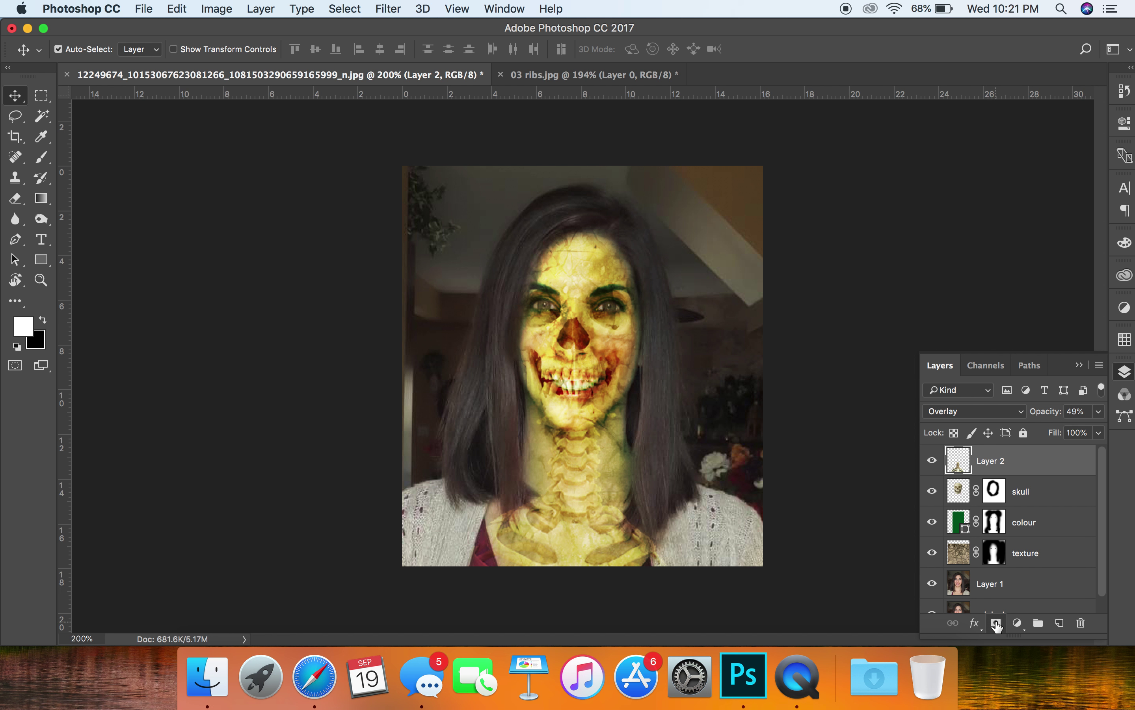
- Mask Layer 2 and paint black over the jaw, lower neck side and hair beside the neck
click(996, 624)
key(x)
key(b)
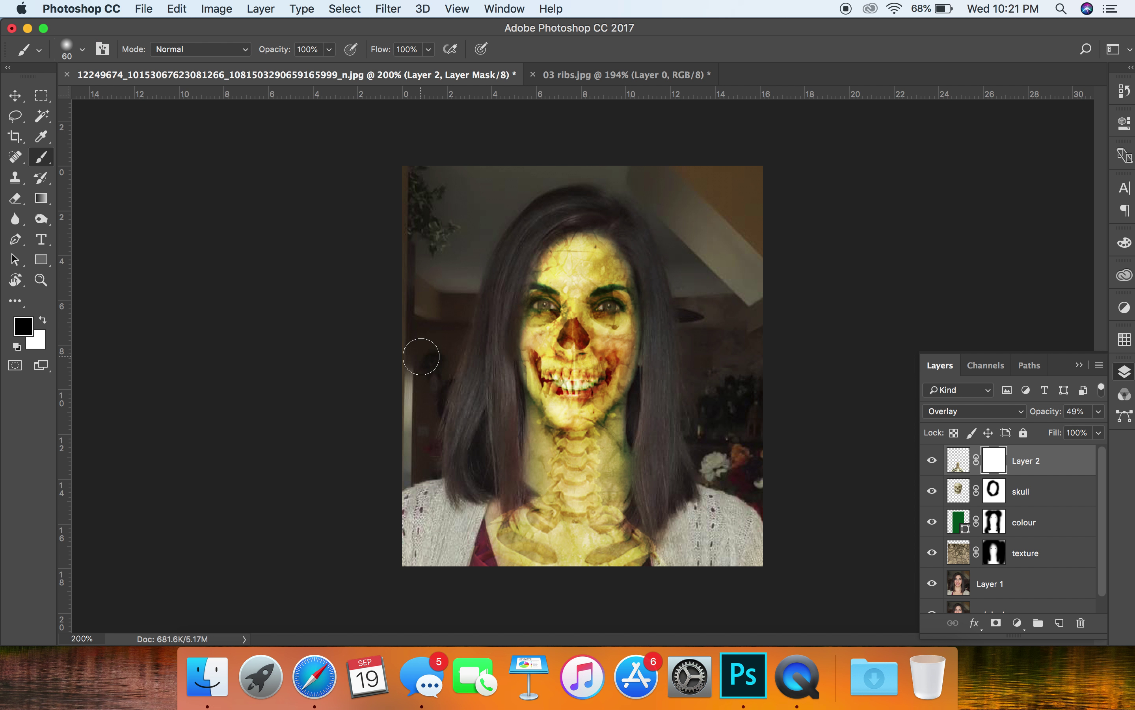
drag(587, 405, 548, 398)
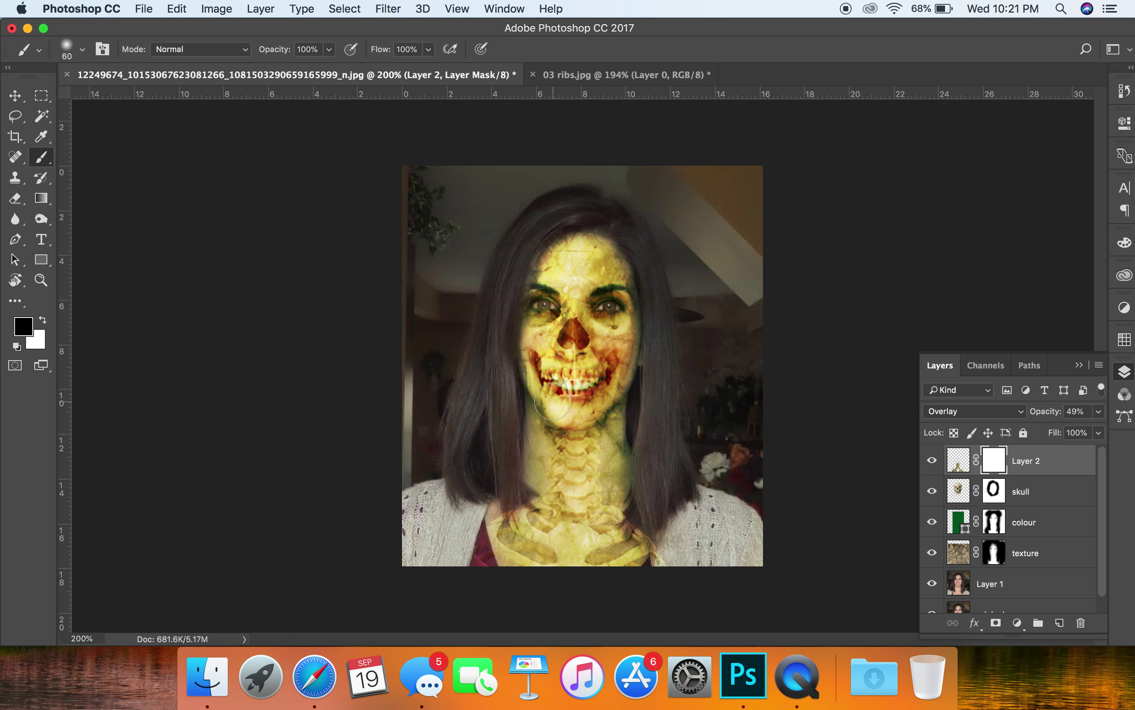
mouse_move(489, 498)
mouse_down()
mouse_move(469, 520)
mouse_move(478, 564)
mouse_move(462, 528)
mouse_move(491, 582)
mouse_up()
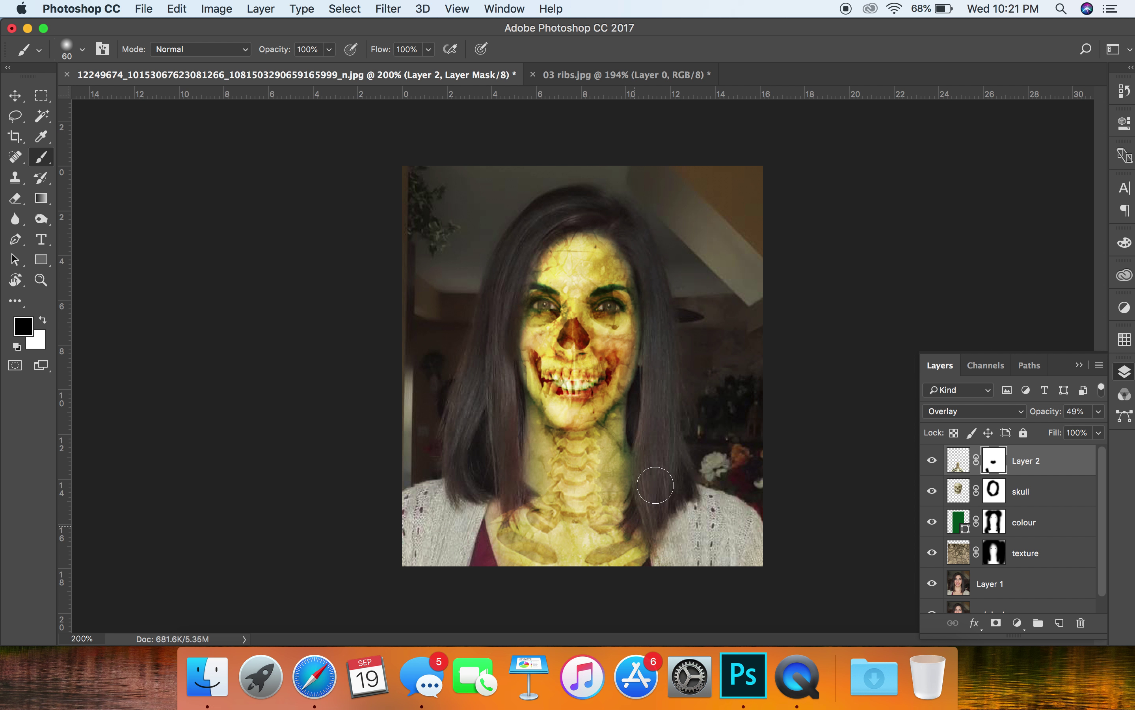
drag(655, 460, 659, 446)
click(993, 497)
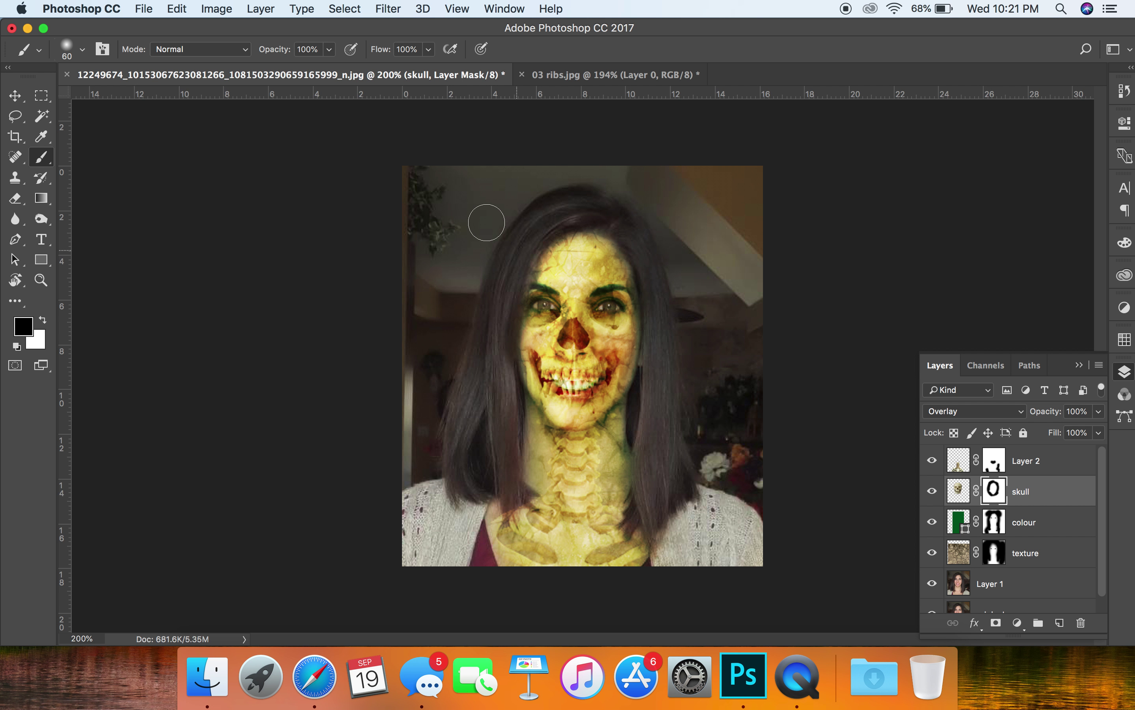
- At 600% with a smaller brush, paint black on the skull mask over both irises, then zoom out
key(super+plus)
key(super+plus)
key(super+plus)
key(super+plus)
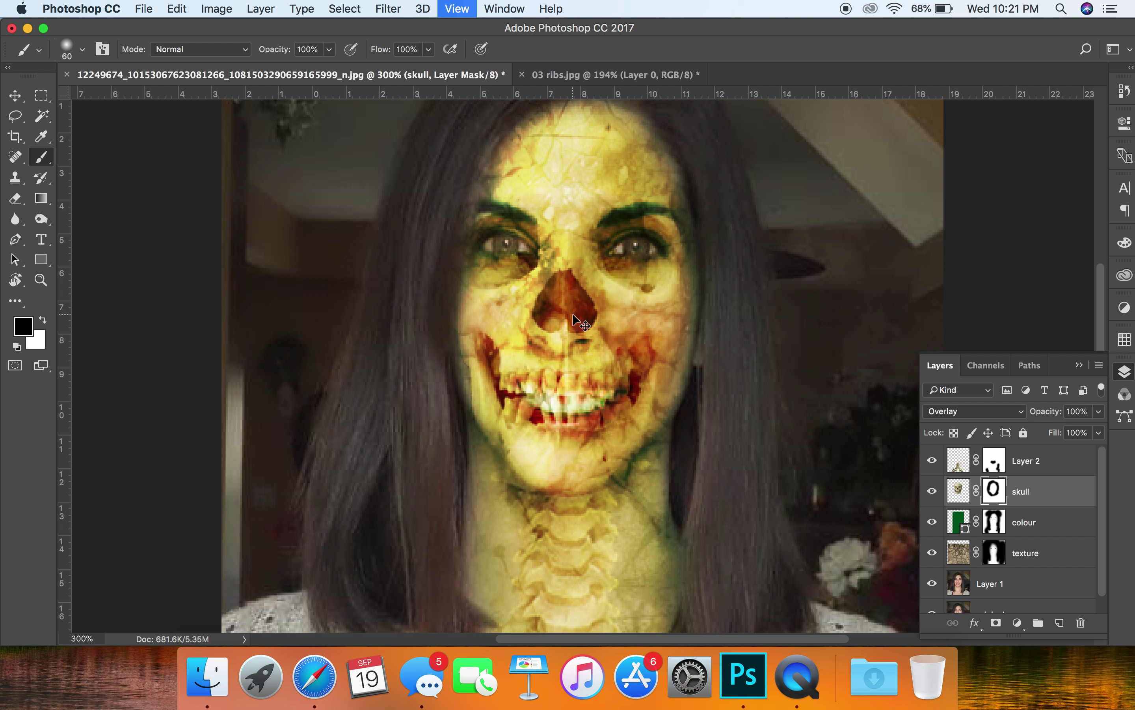
scroll(572, 313, up, 3)
key(bracketleft)
key(bracketleft)
key(bracketleft)
key(bracketleft)
key(bracketleft)
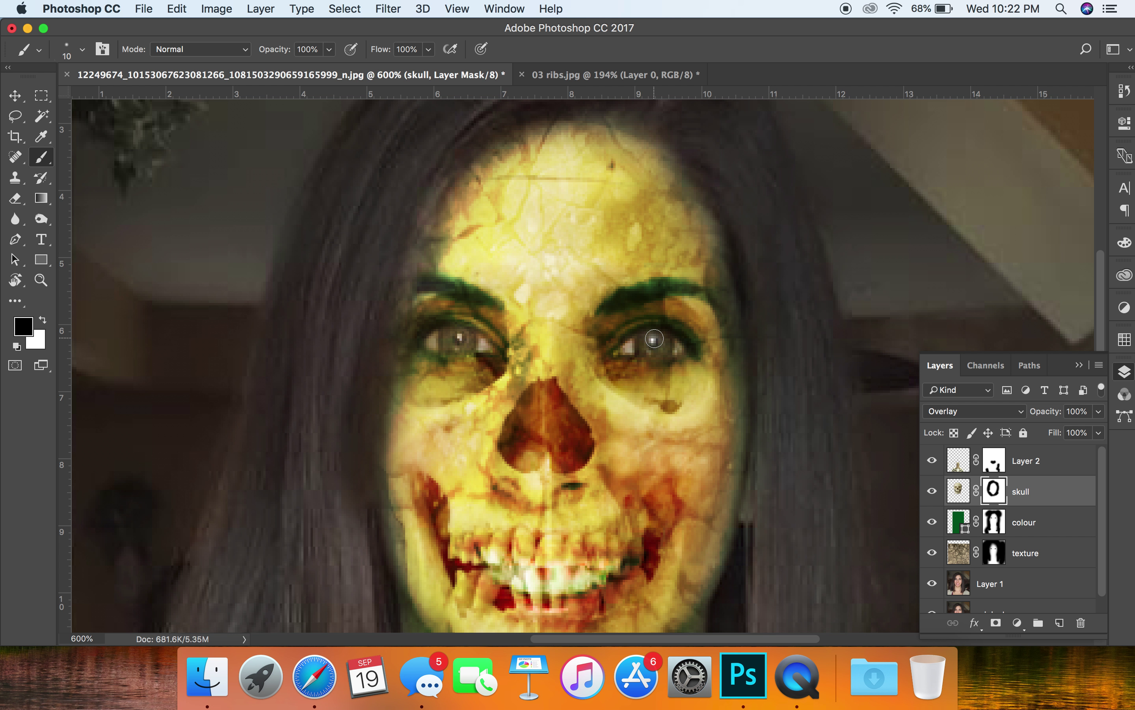
mouse_move(633, 347)
mouse_down()
mouse_move(681, 350)
mouse_move(663, 340)
mouse_up()
click(482, 342)
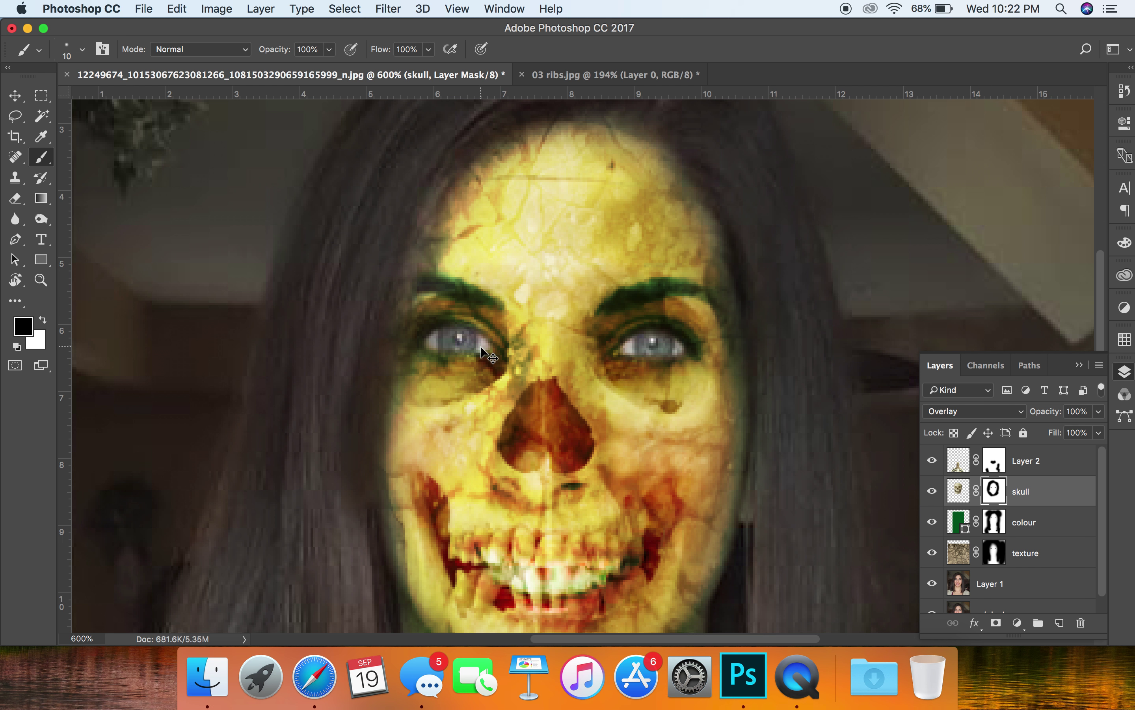
key(super+minus)
key(super+minus)
key(super+minus)
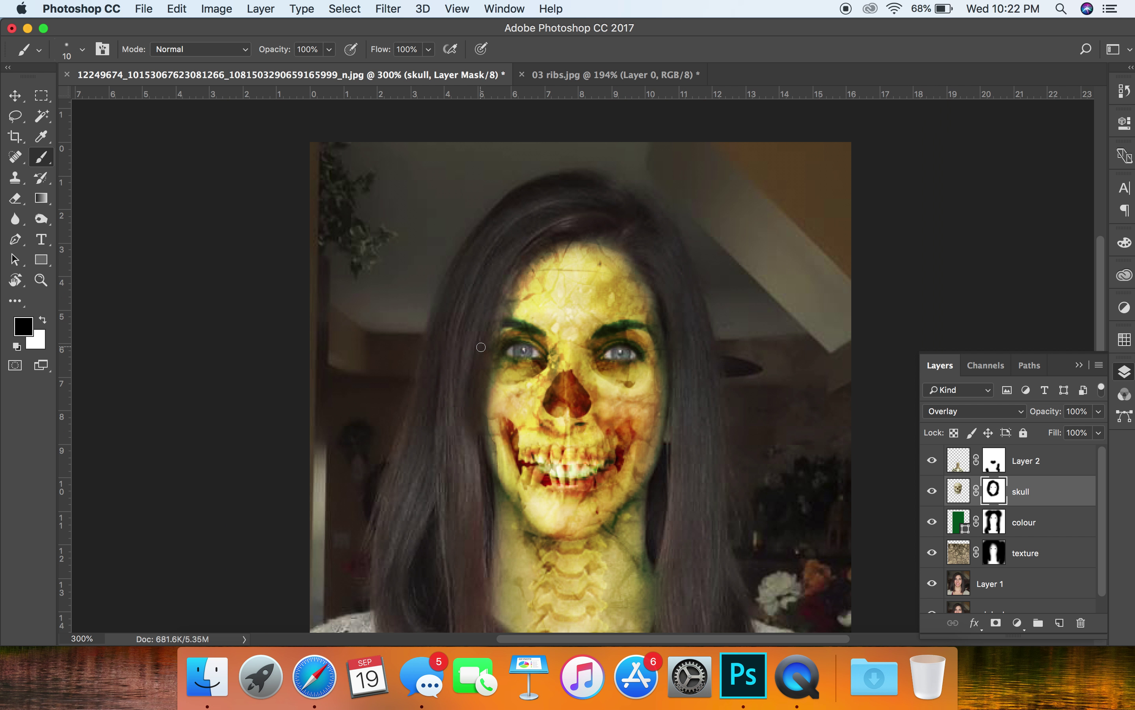
key(super+minus)
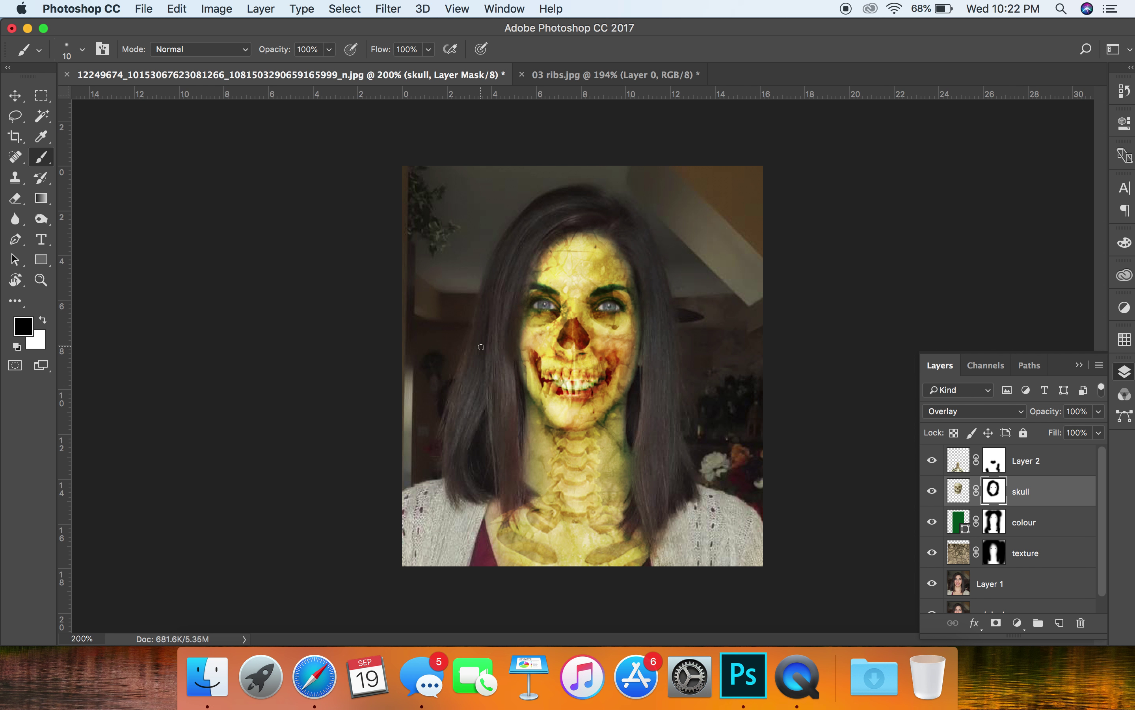
click(1061, 468)
key(x)
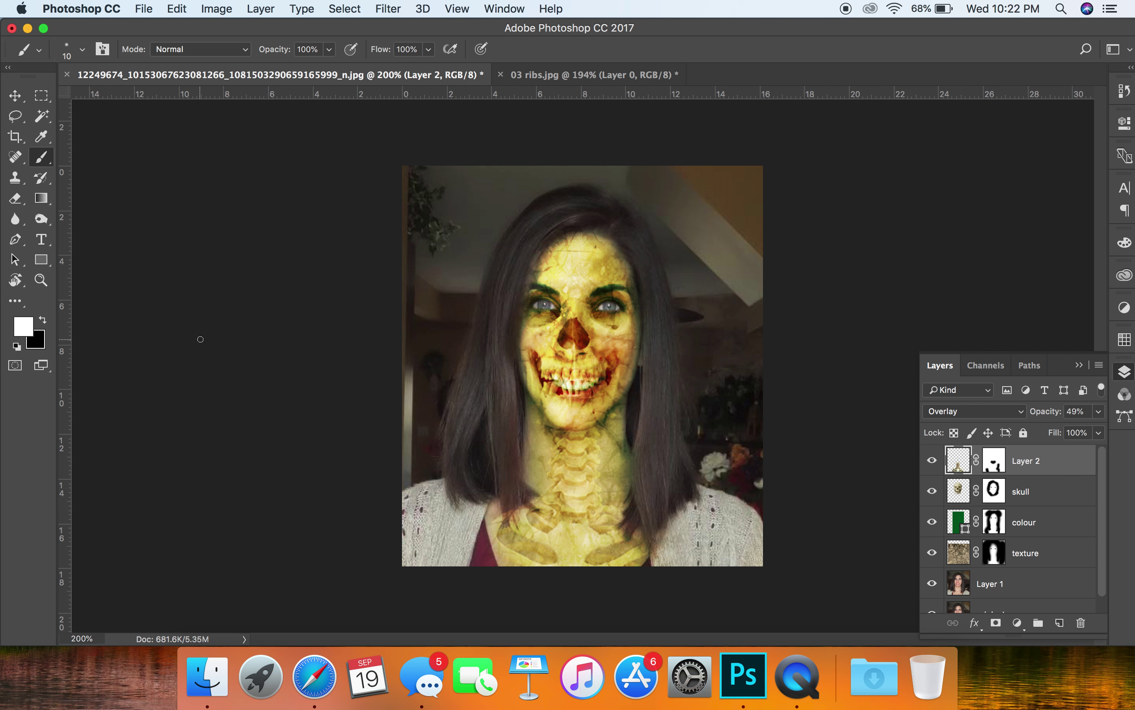
- Draw a small 17 × 17 px ellipse and centre it over the left-hand eye
scroll(201, 339, up, 3)
scroll(187, 376, up, 3)
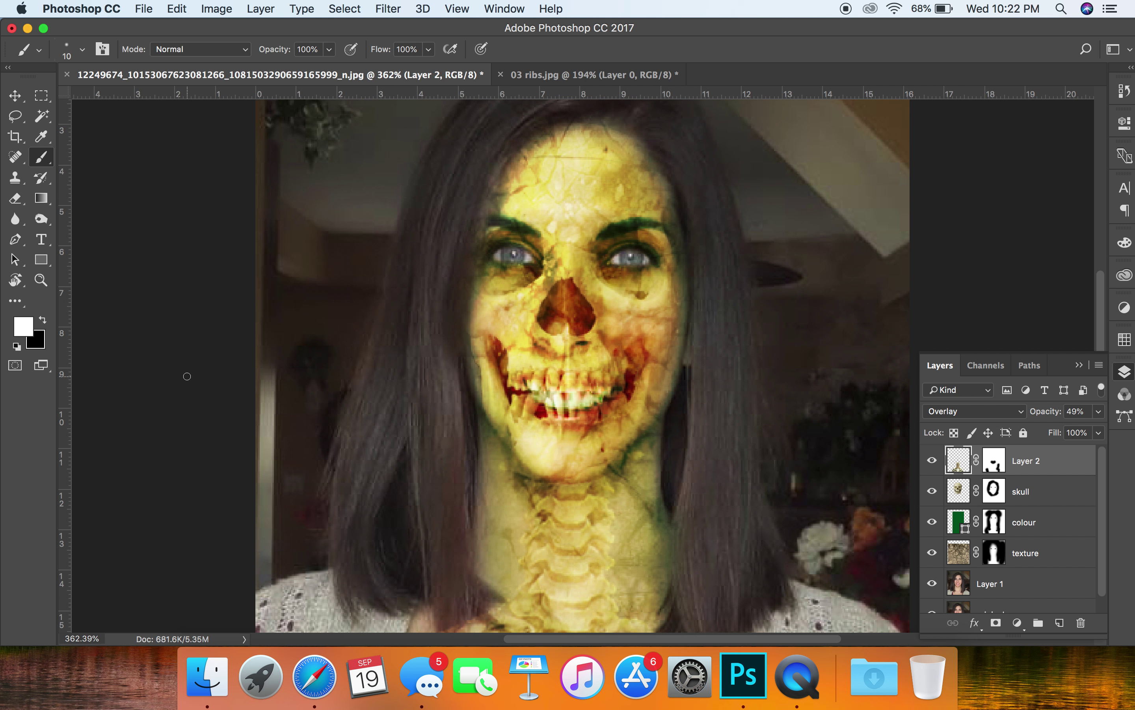
scroll(186, 376, up, 2)
scroll(487, 438, up, 4)
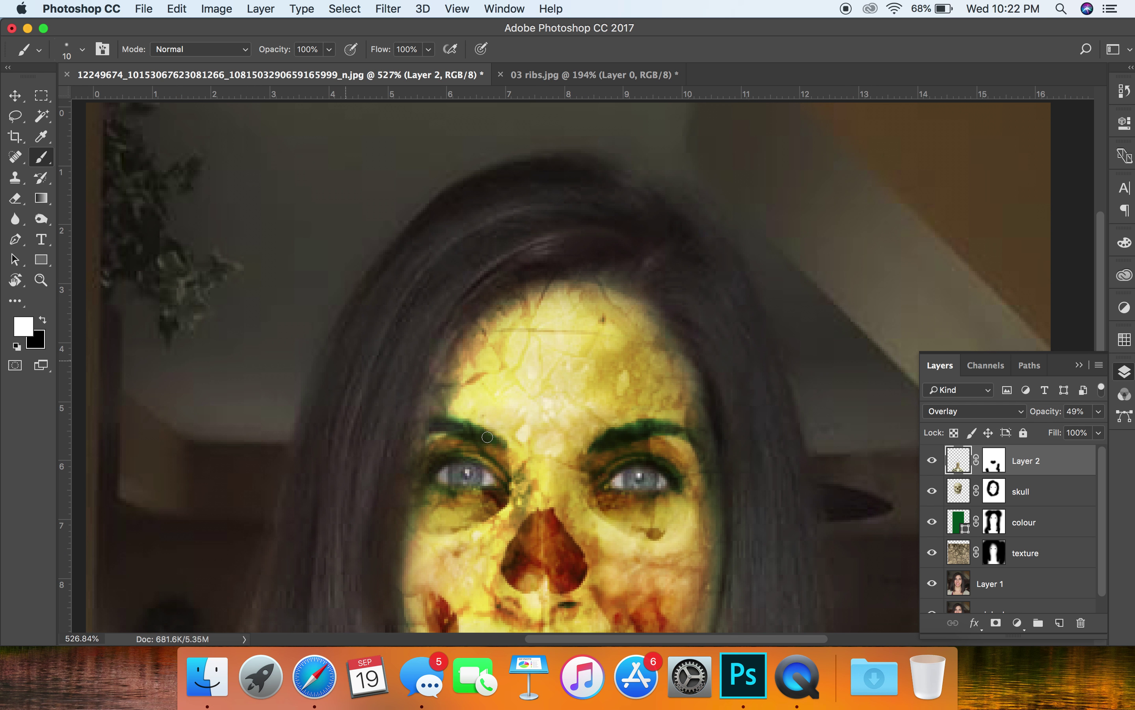
scroll(487, 438, down, 1)
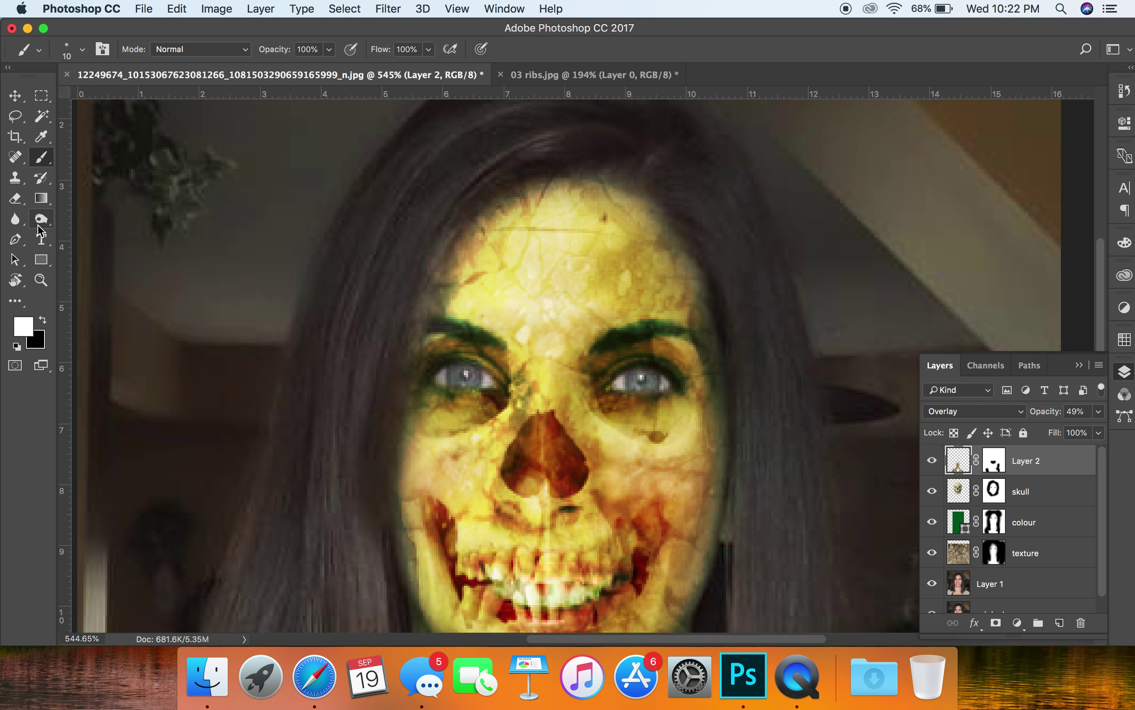
click(42, 266)
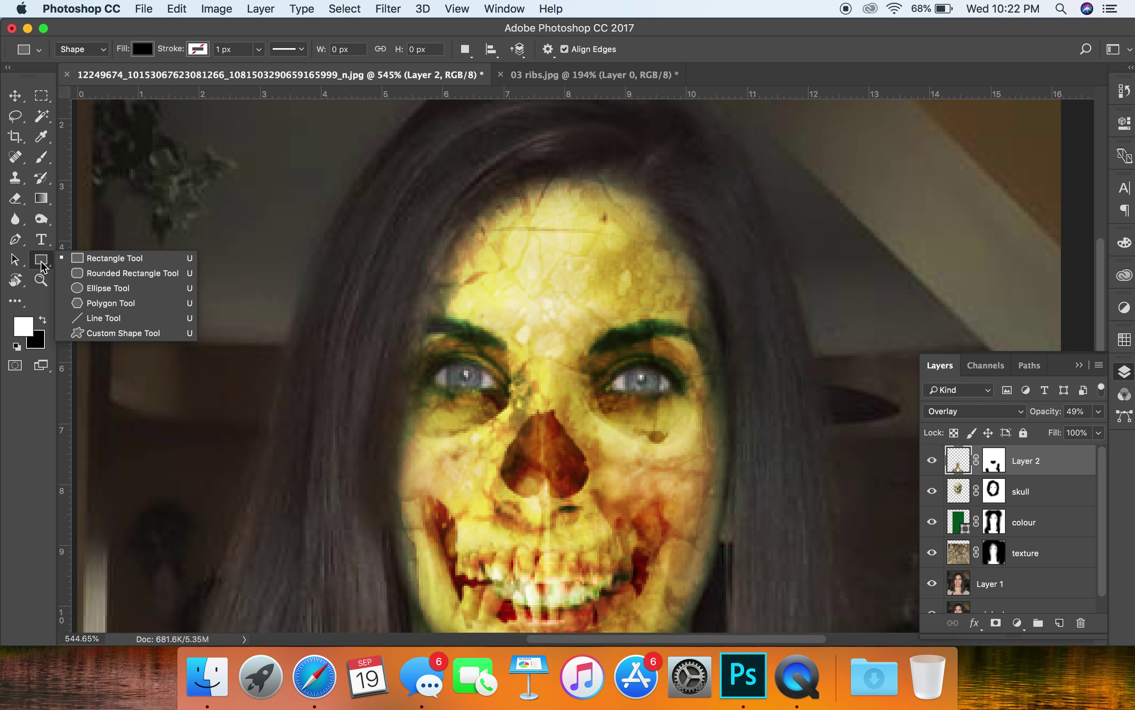
click(123, 291)
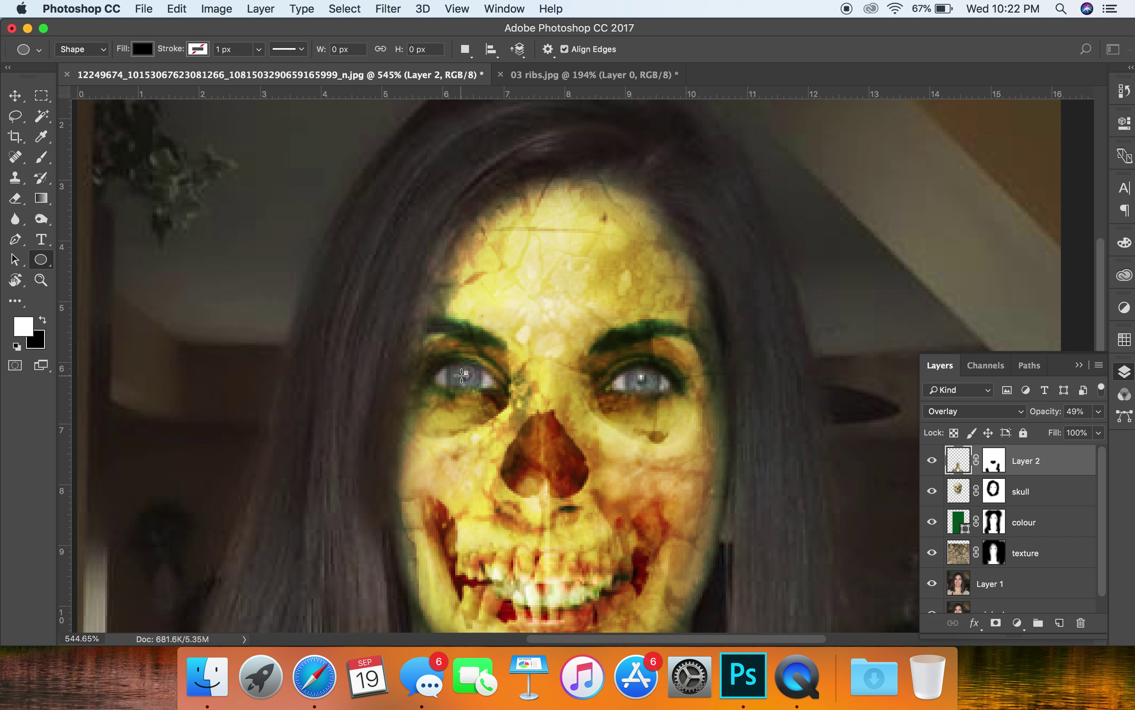
drag(449, 362, 484, 397)
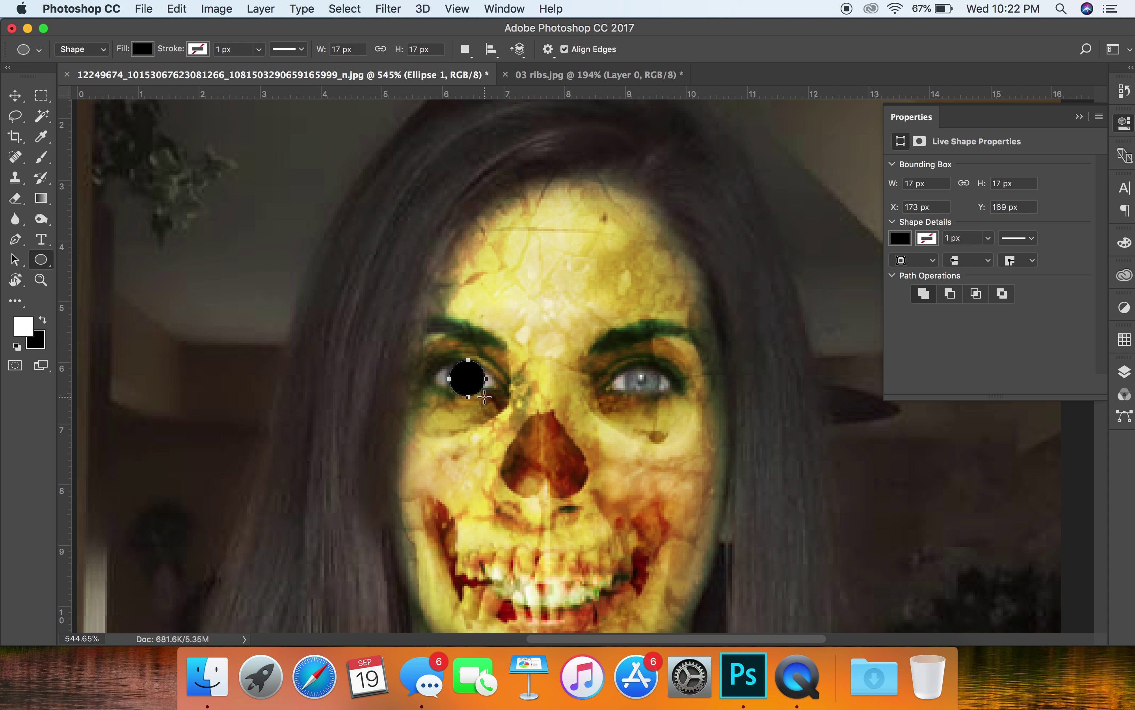
key(v)
drag(467, 374, 463, 372)
- Fill the ellipse with cyan and collapse the Properties panel
click(901, 238)
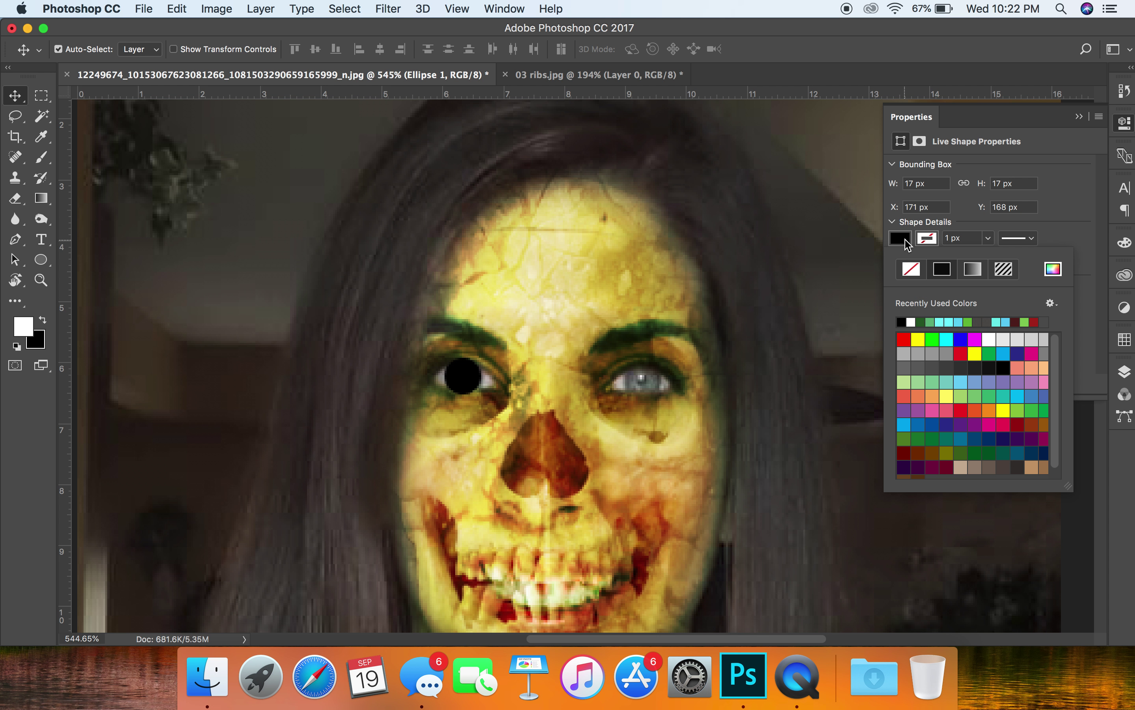
click(953, 323)
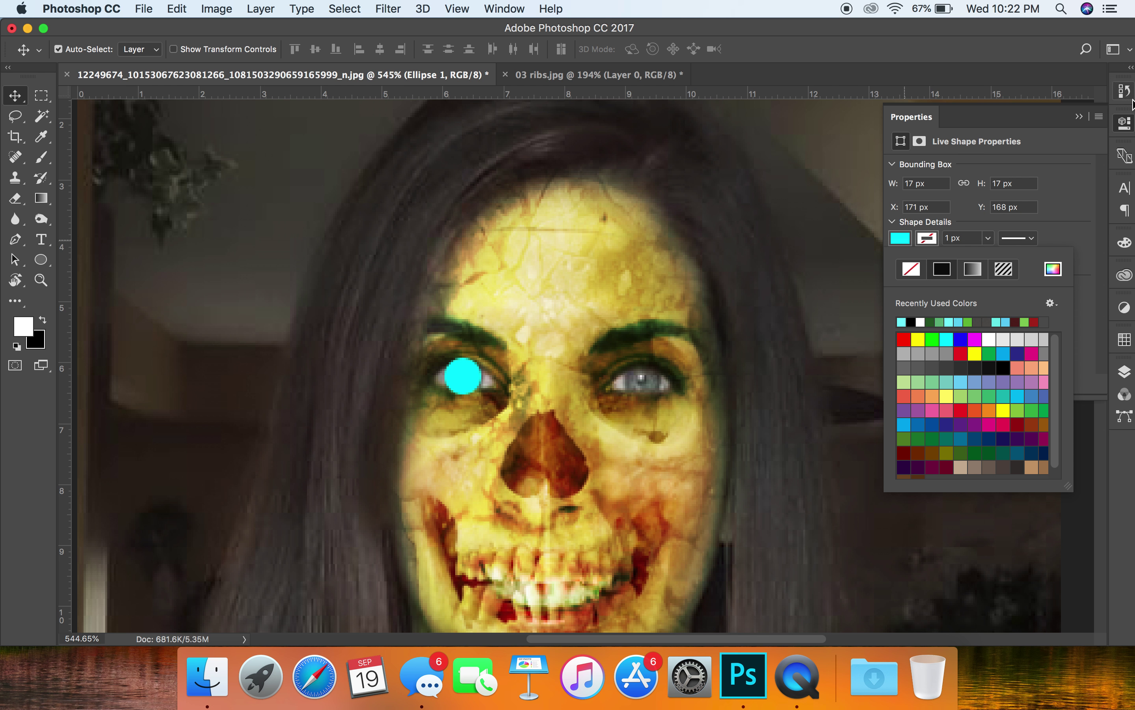
click(1124, 123)
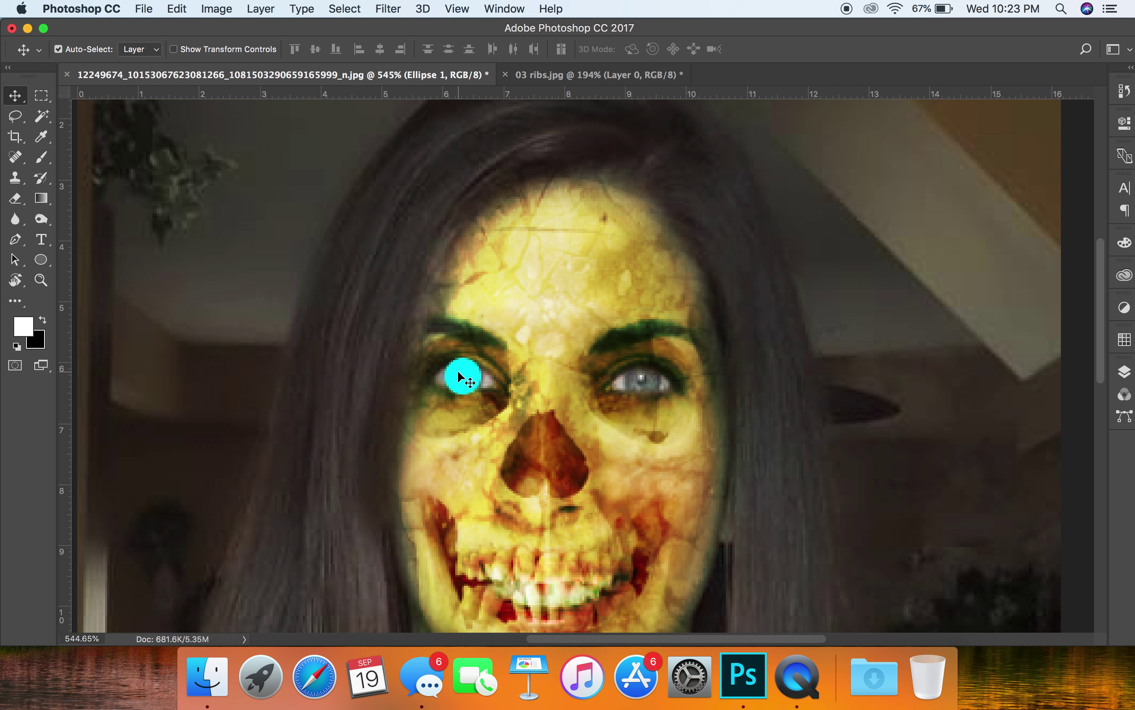
- Duplicate the cyan circle onto the other eye and name the copy 'right eye'
drag(460, 371, 641, 380)
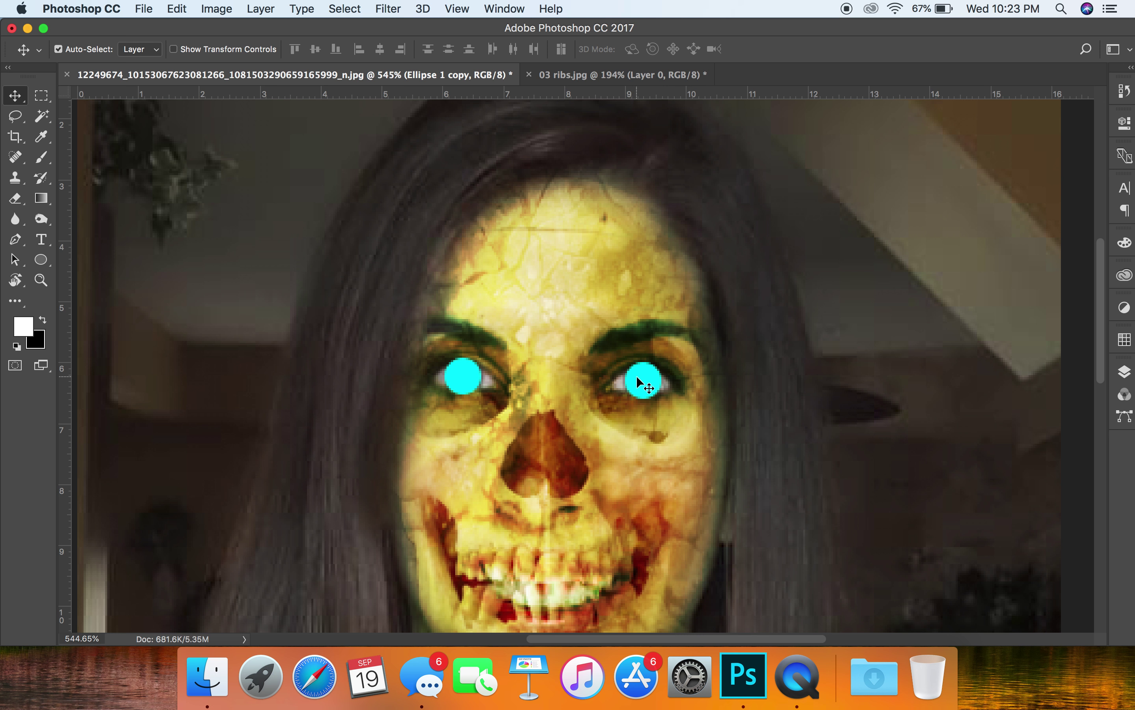
click(1125, 372)
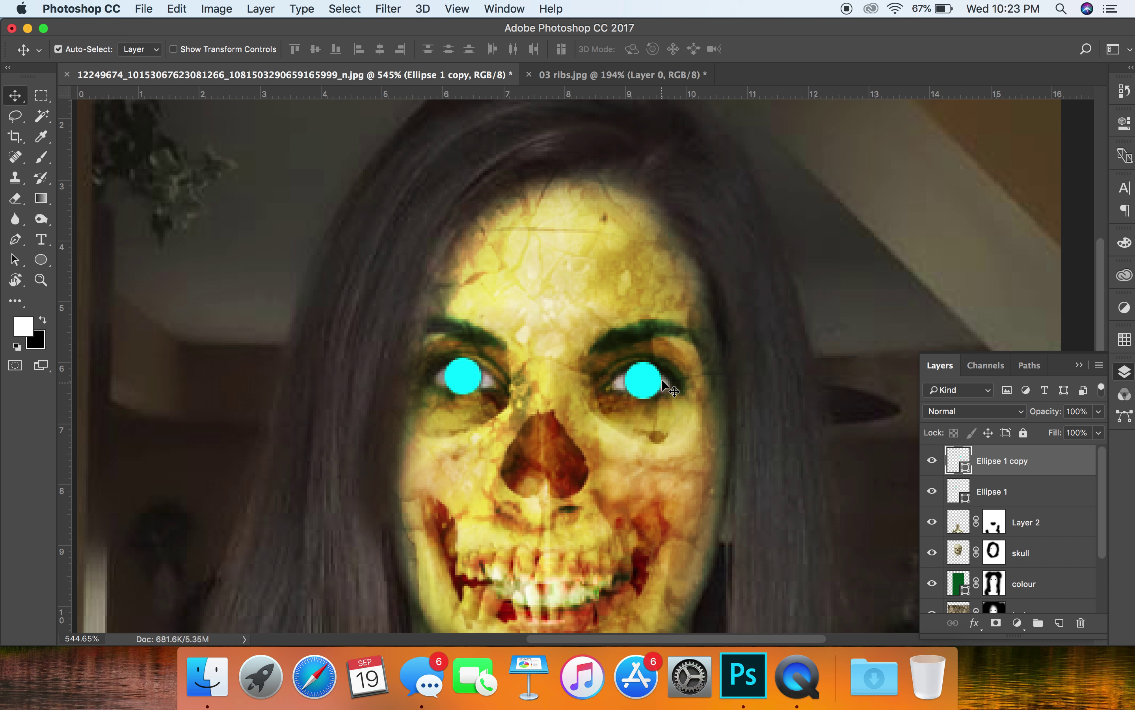
double_click(995, 461)
text(right eye)
key(Return)
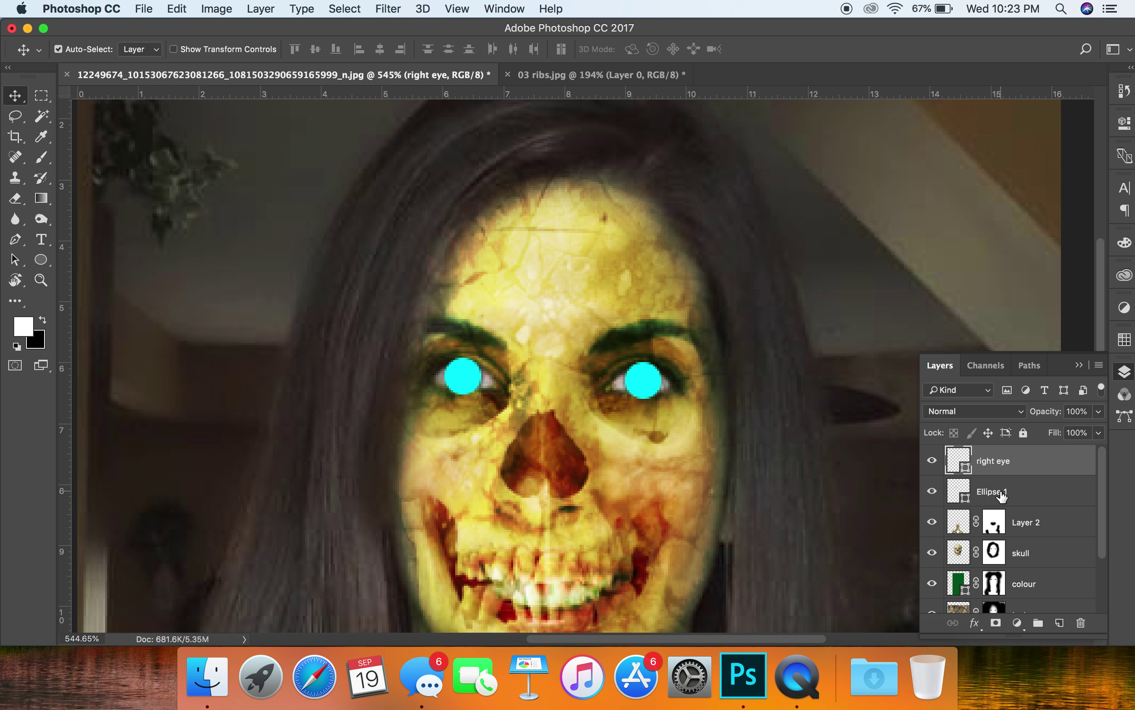
- Rename the original circle layer to 'left eye'
double_click(1002, 493)
text(lef)
key(Return)
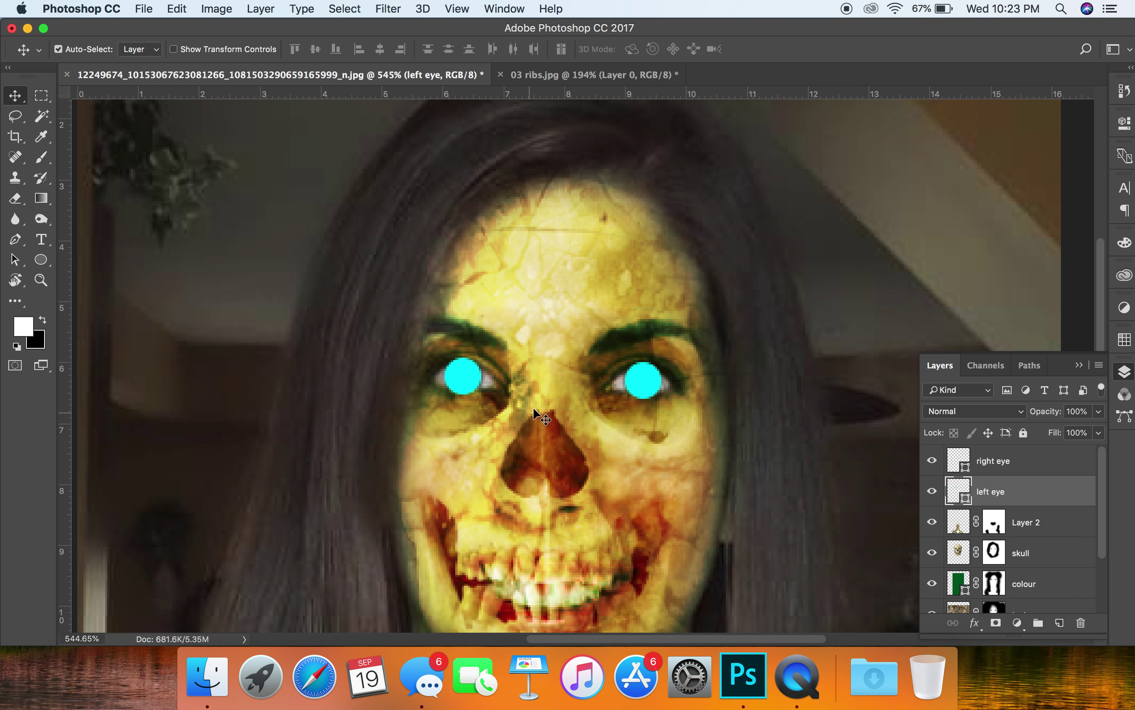
- Set both the 'left eye' and 'right eye' layers to Overlay blend mode and zoom in on the eyes
click(1016, 414)
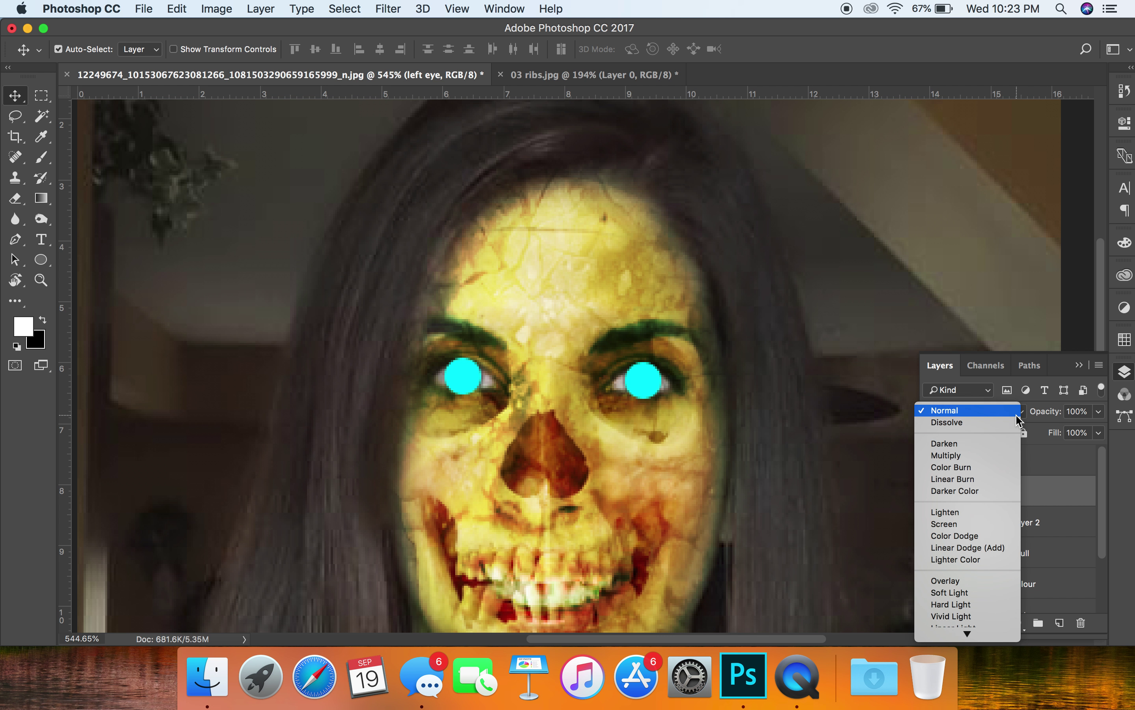
click(1009, 581)
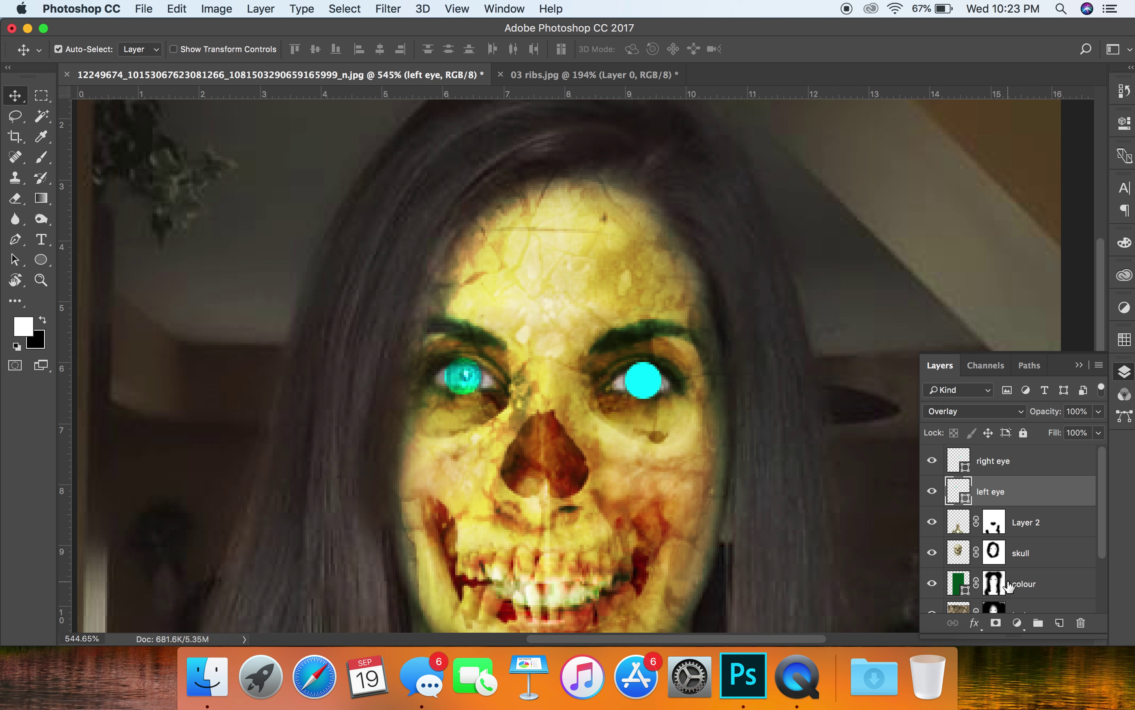
click(656, 392)
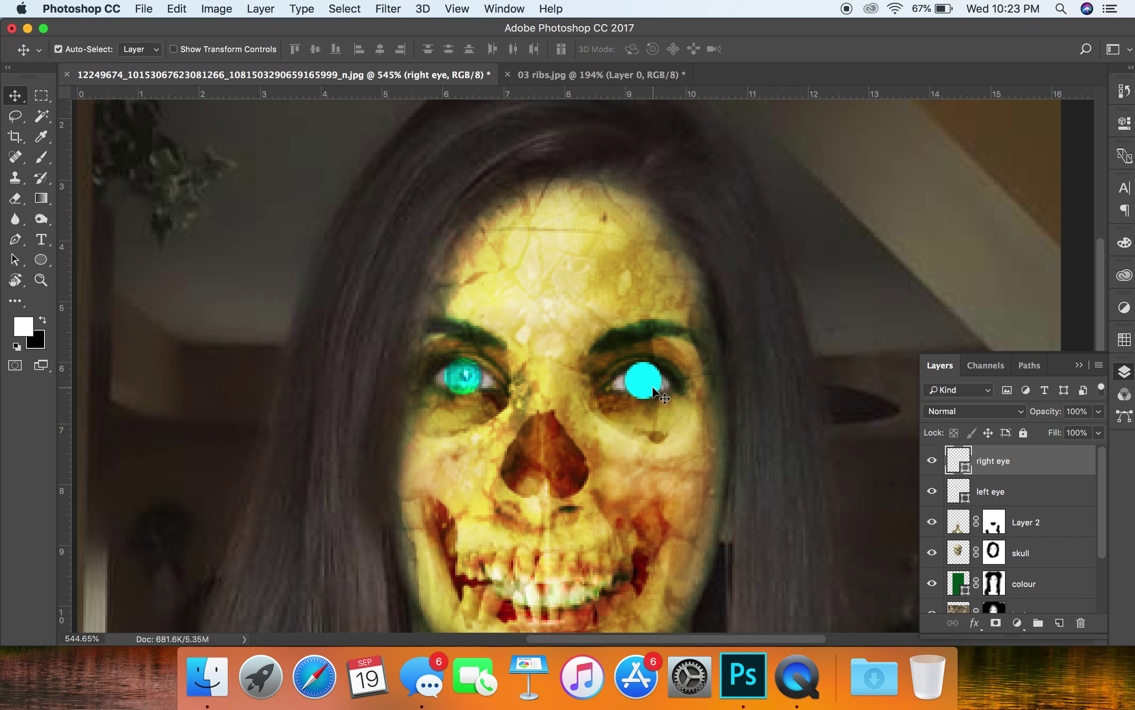
click(986, 413)
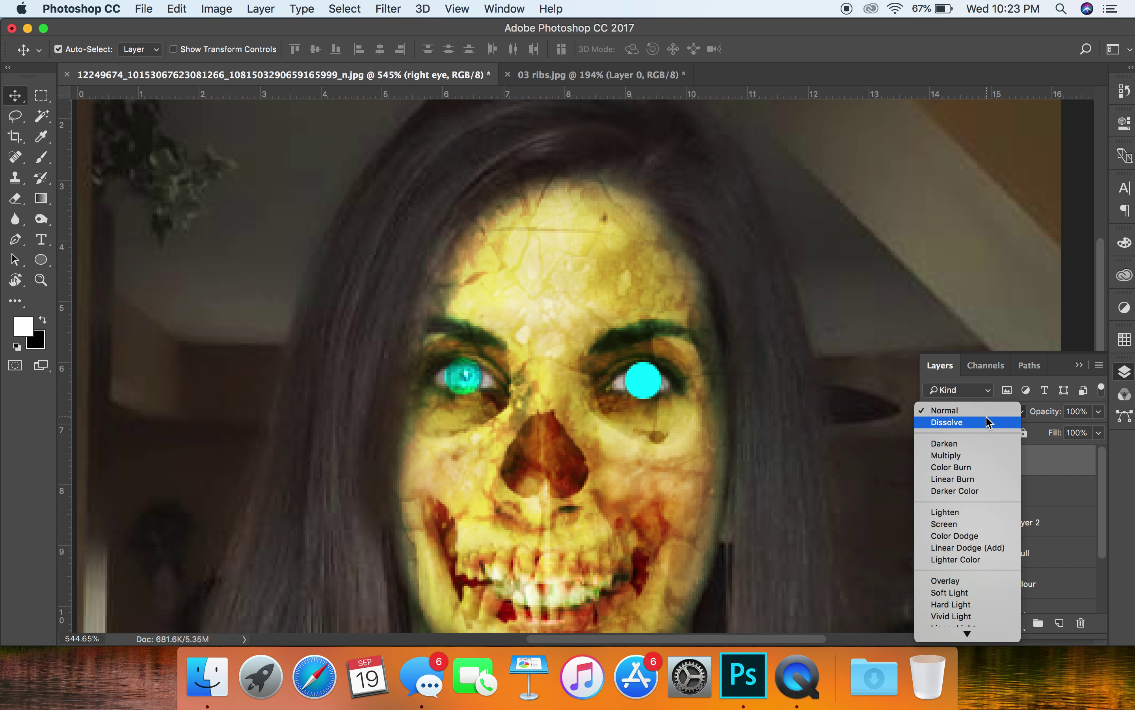
click(997, 584)
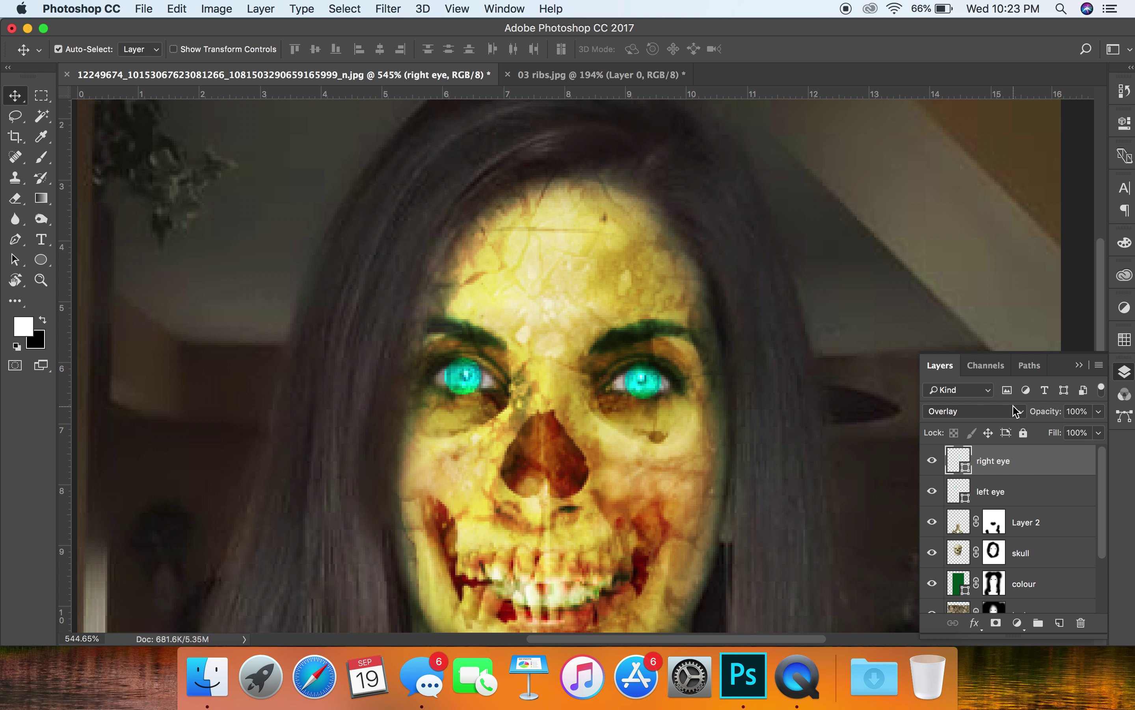
click(465, 374)
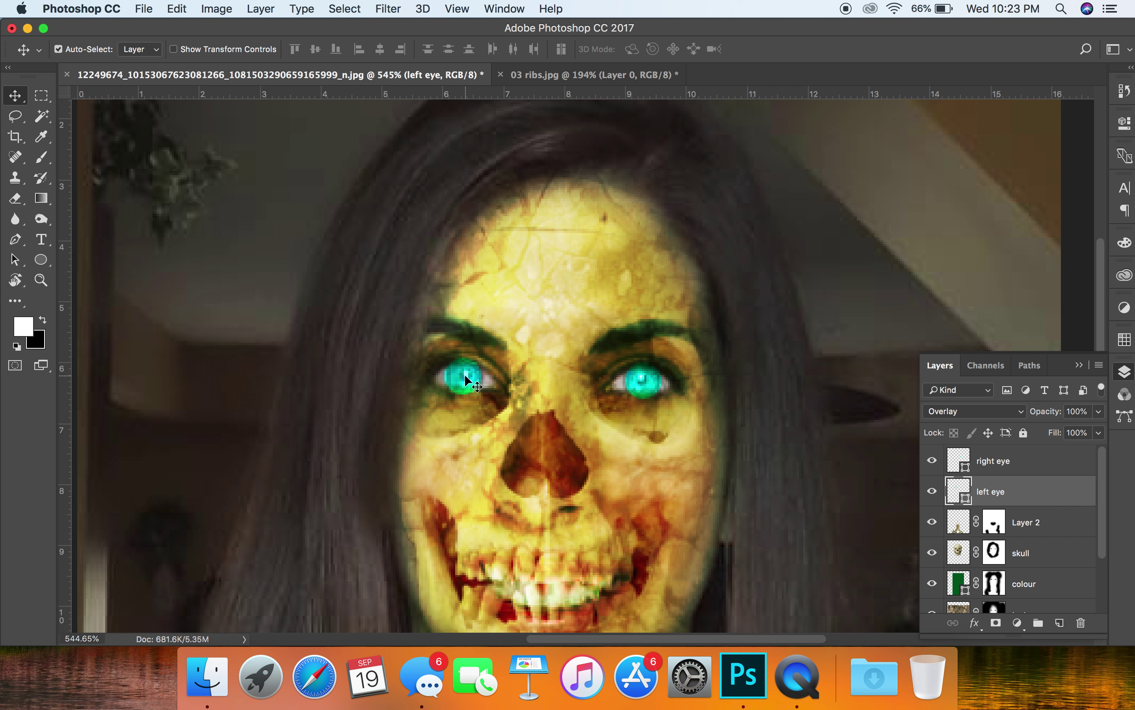
scroll(466, 371, up, 5)
scroll(469, 376, up, 3)
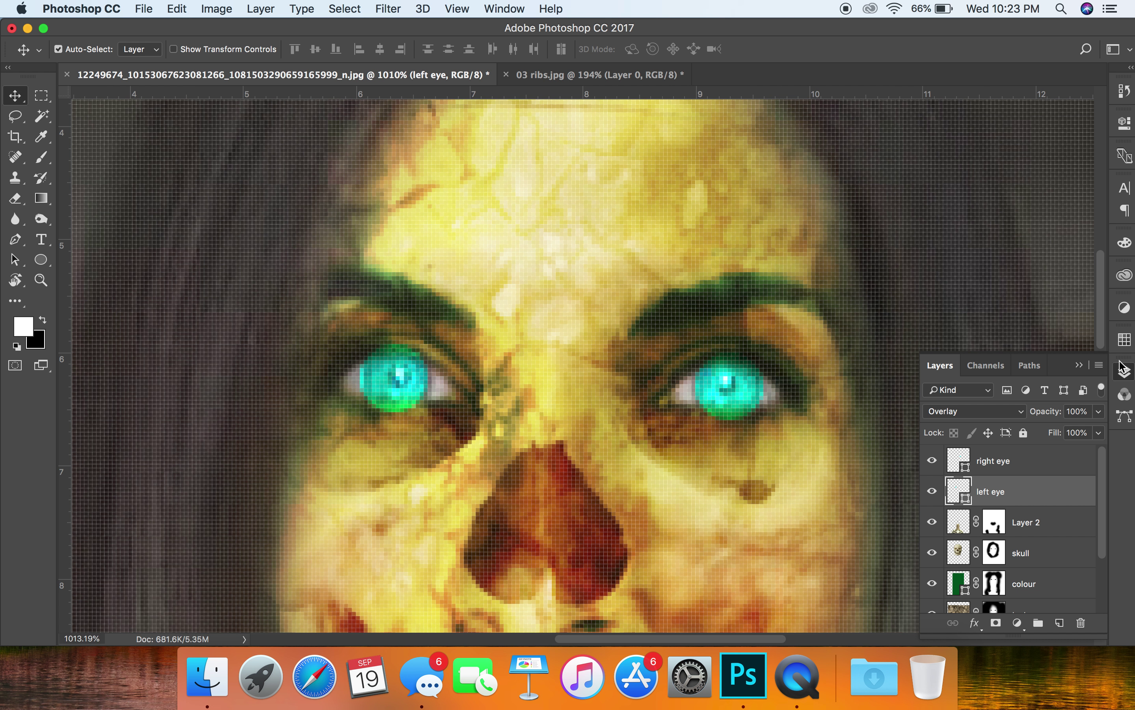
- Add a mask to the left eye layer and paint black over its pupil and lower iris
click(996, 623)
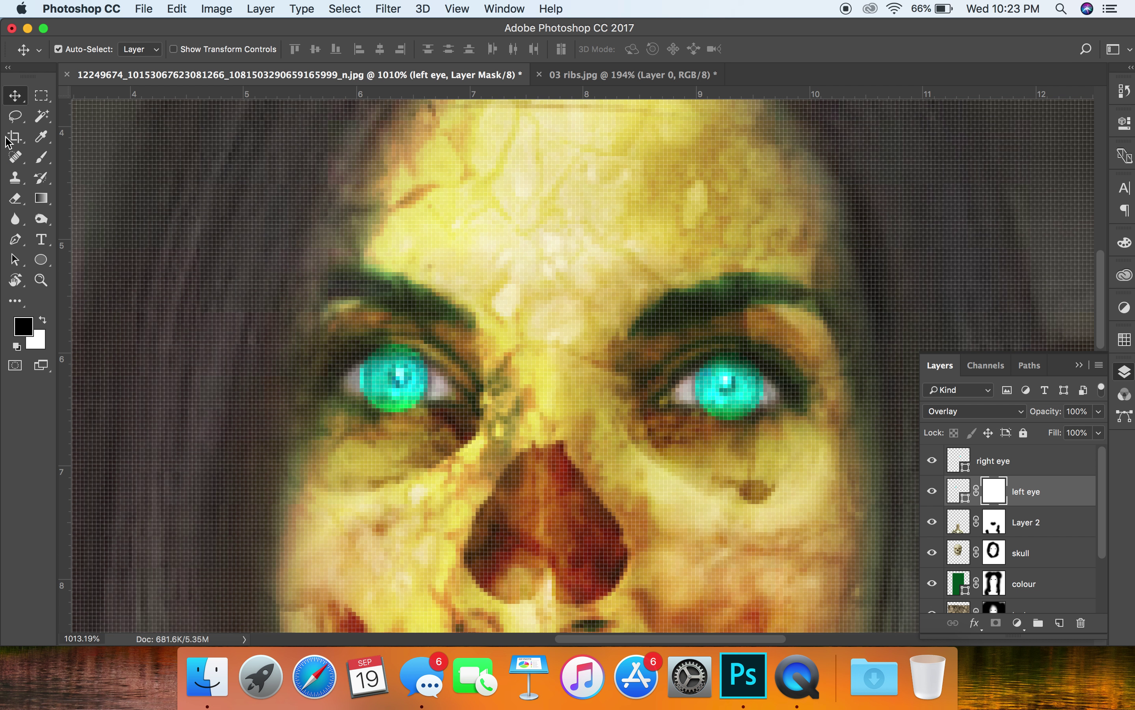
click(41, 162)
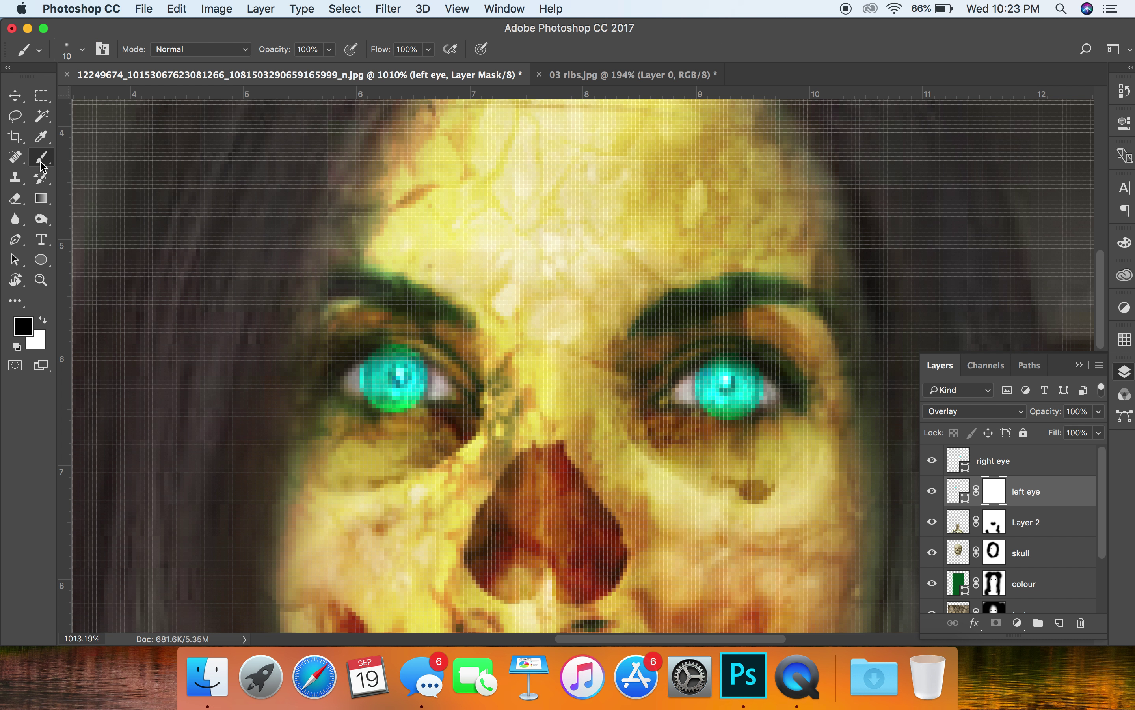
mouse_move(420, 416)
mouse_down()
mouse_move(357, 418)
mouse_move(435, 407)
mouse_move(453, 357)
mouse_move(413, 342)
mouse_move(359, 347)
mouse_move(382, 359)
mouse_up()
click(398, 376)
click(398, 375)
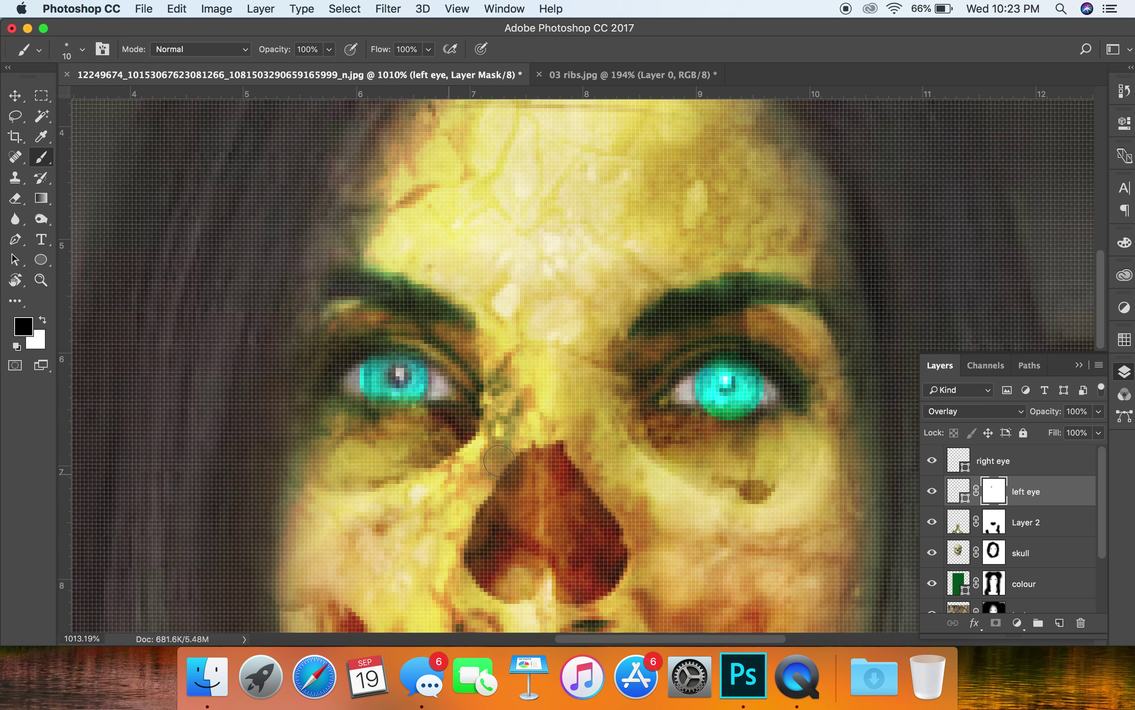
- Add a mask to the right eye layer, paint out its pupil, and zoom out
click(1009, 462)
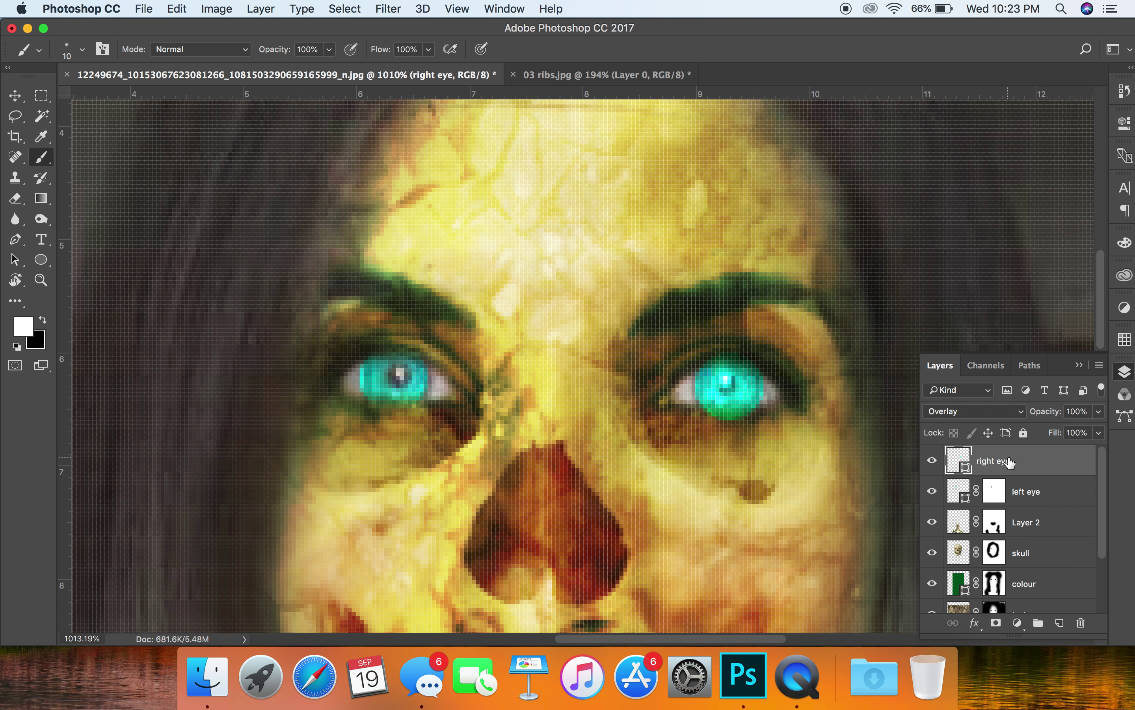
click(997, 623)
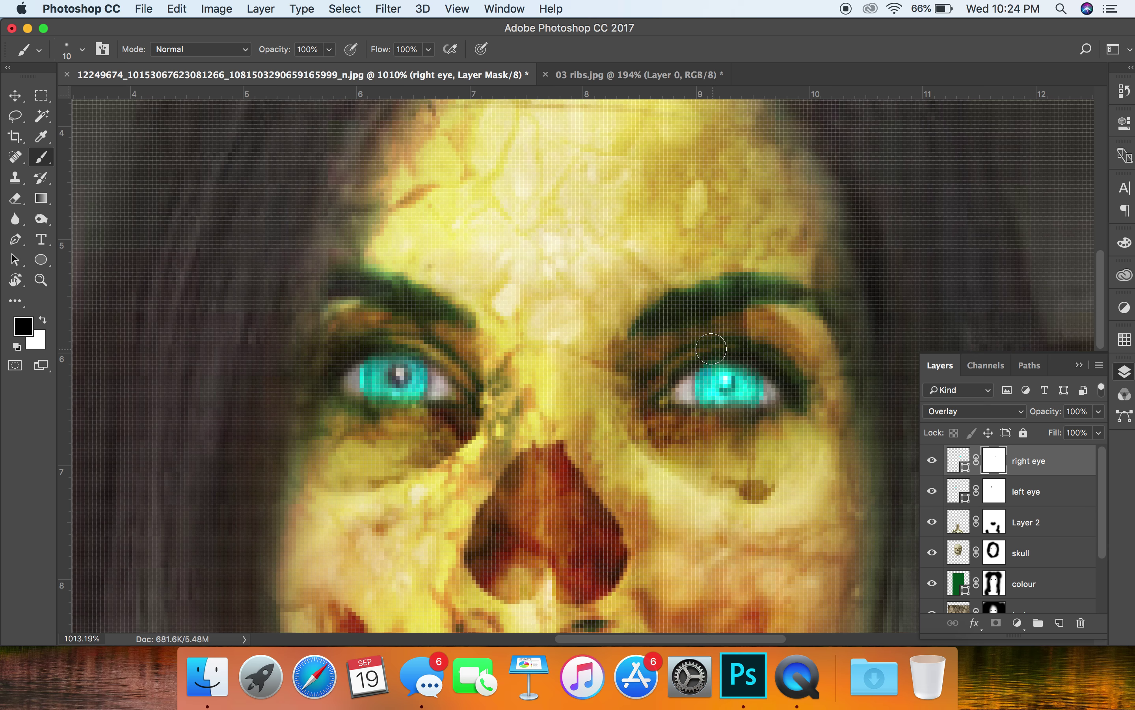
click(728, 382)
click(727, 381)
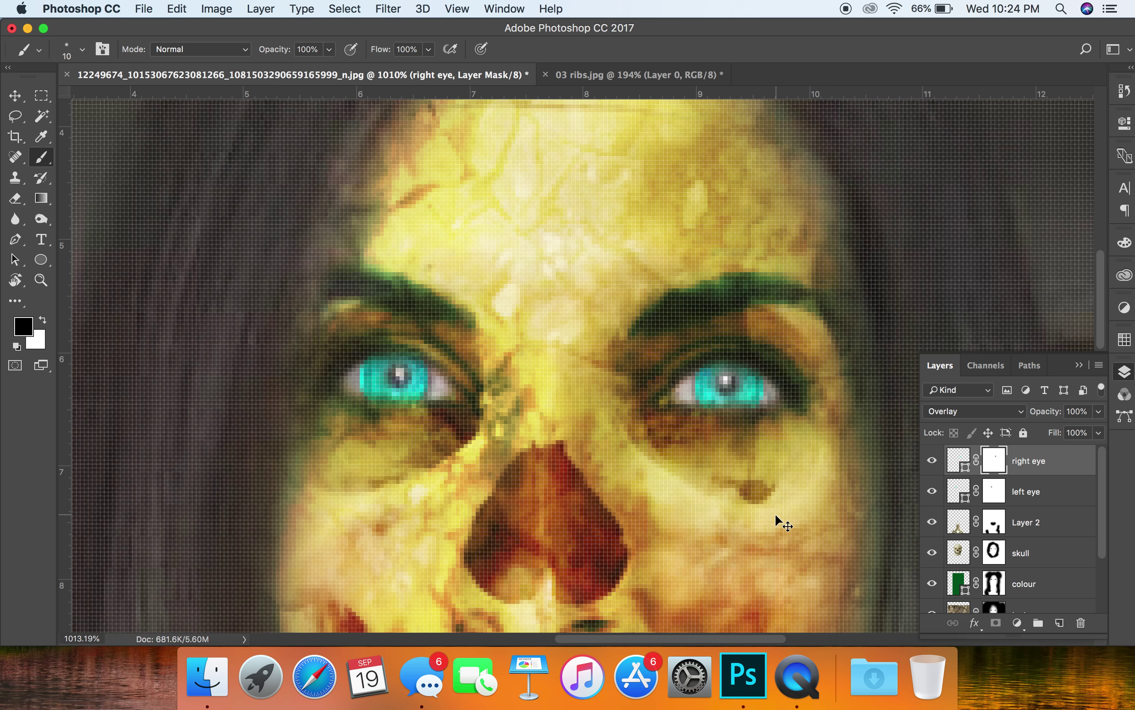
key(super+minus)
key(super+minus)
key(super+minus)
key(super+minus)
key(super+minus)
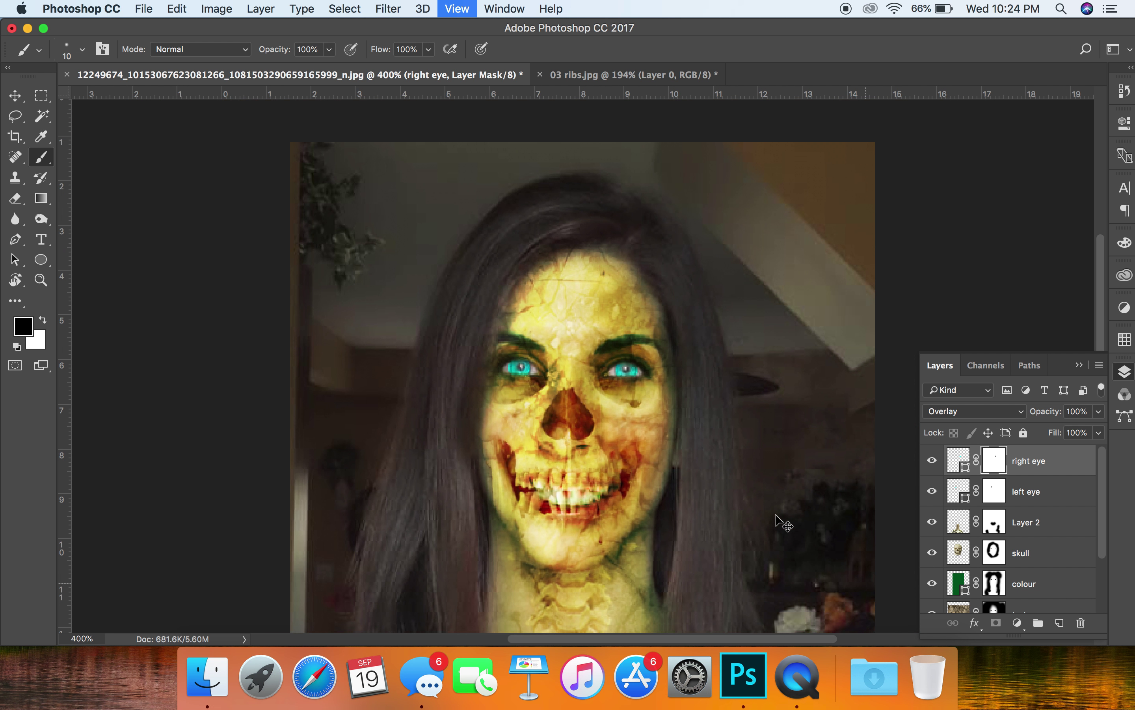
- Zoom out to 200% and select Layer 1, the base photo layer
key(super+minus)
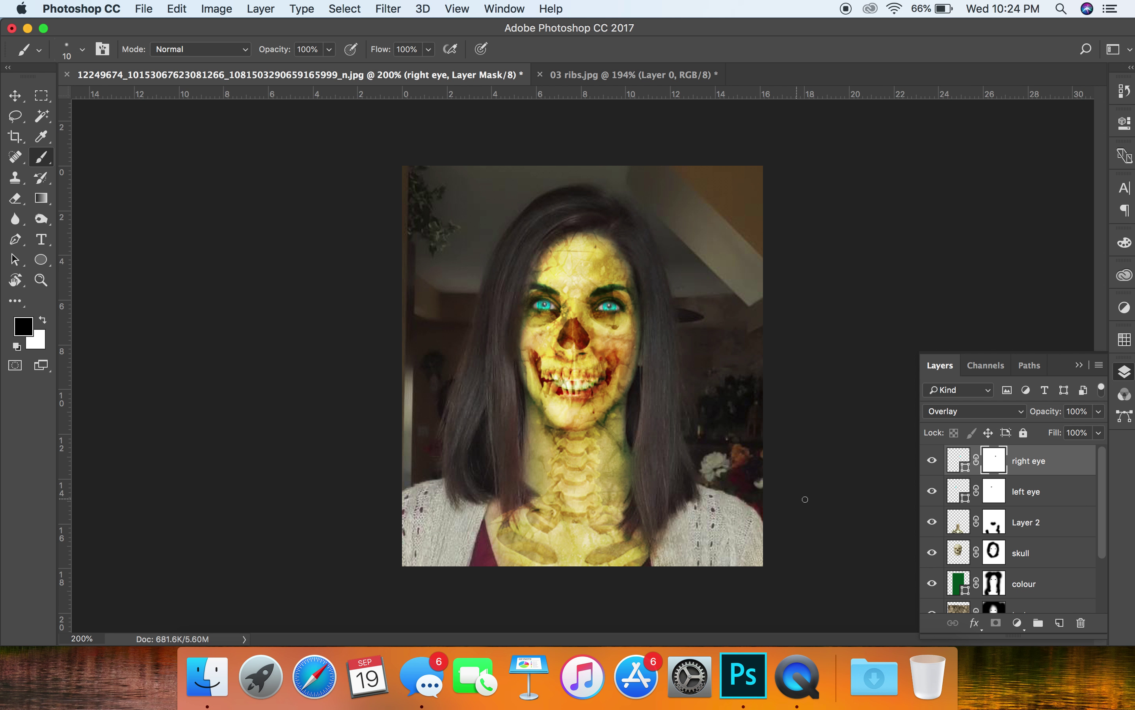
scroll(1064, 578, down, 3)
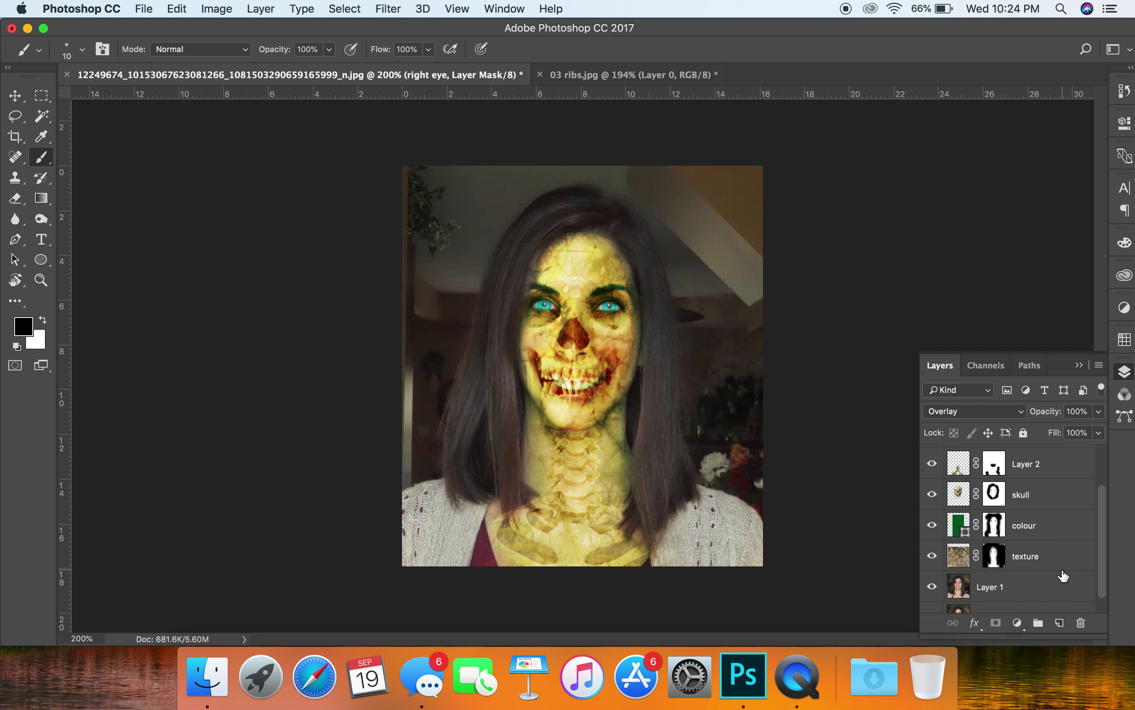
click(991, 569)
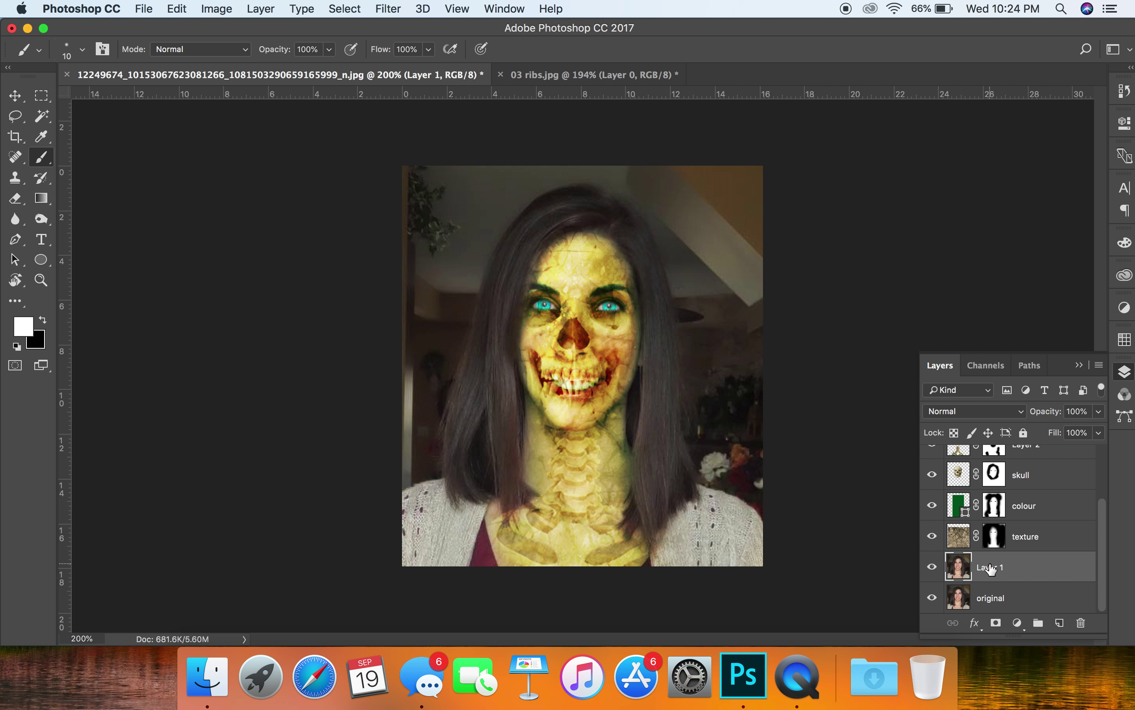
- Set up the Burn tool with Midtones range and a 45 px brush
click(47, 228)
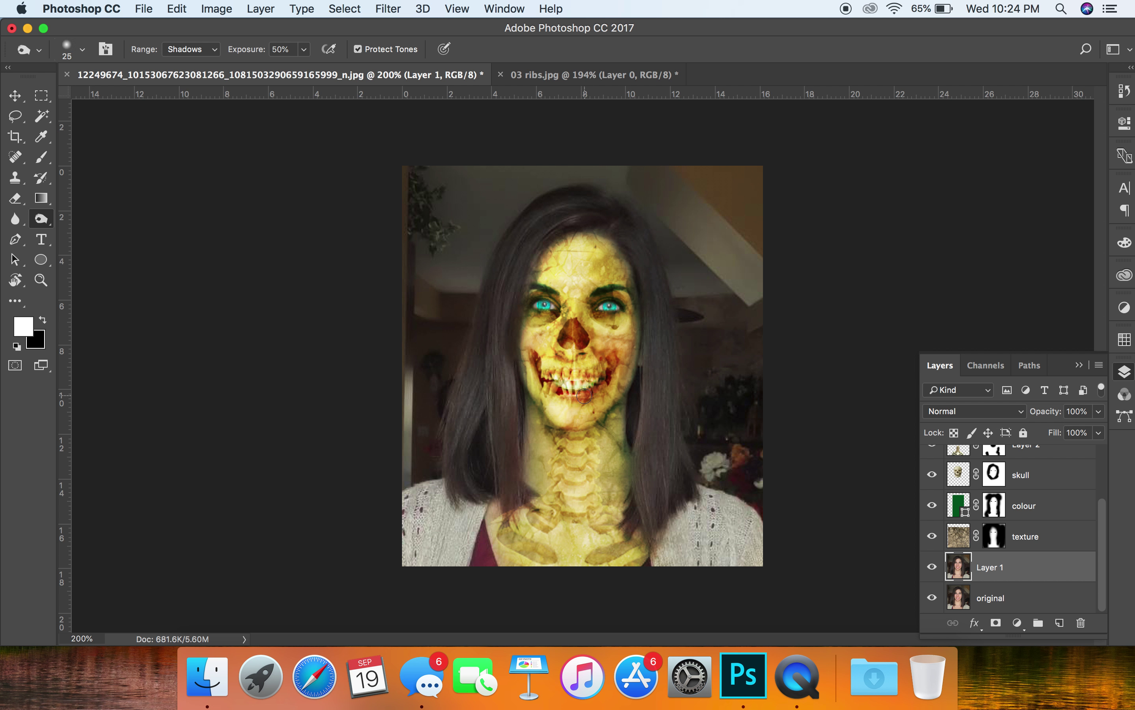
key(bracketright)
key(bracketright)
key(bracketright)
key(bracketright)
key(bracketright)
click(216, 51)
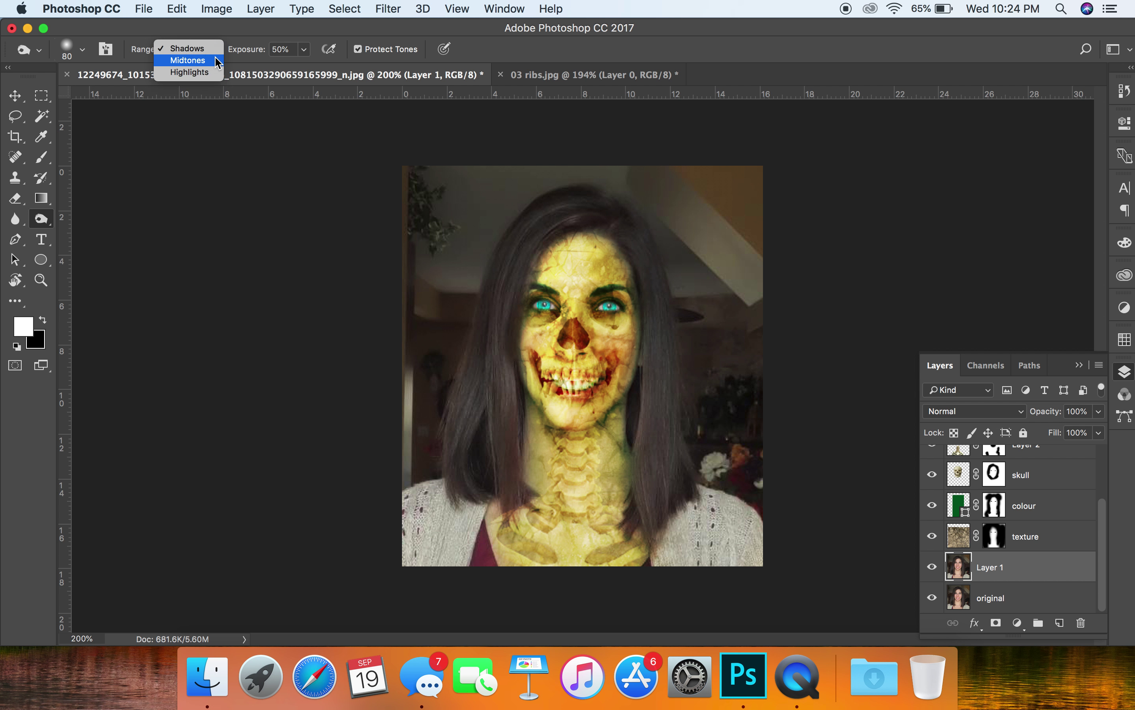
click(213, 61)
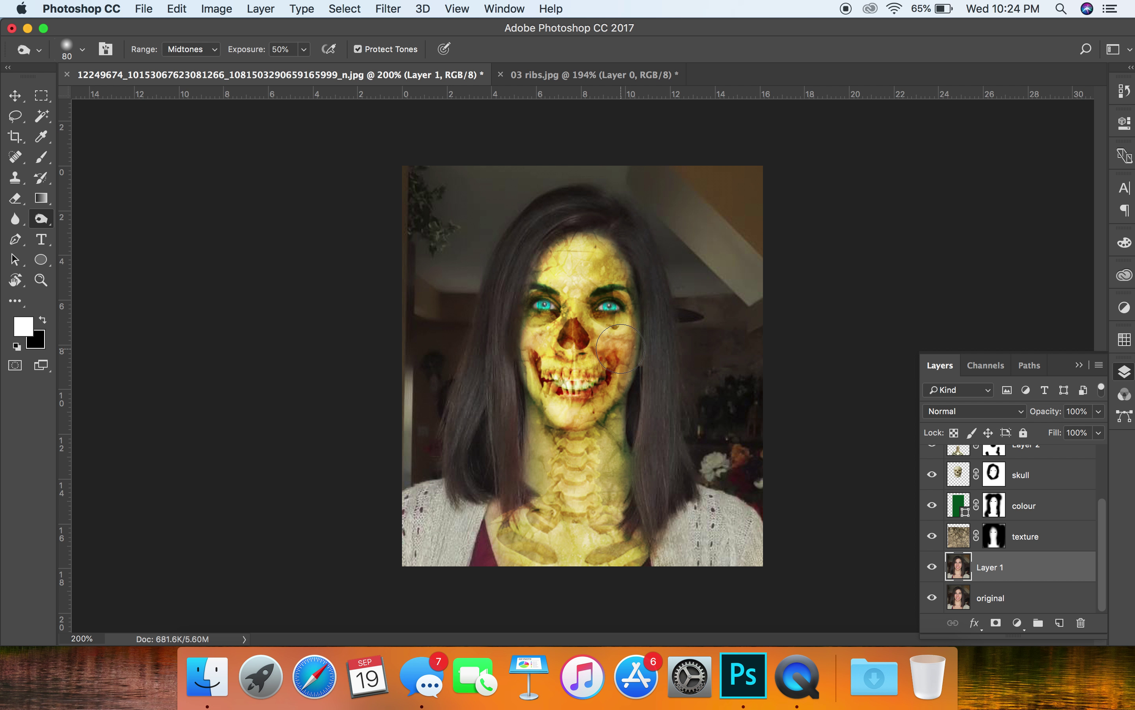
key(bracketleft)
key(bracketleft)
key(bracketleft)
key(bracketleft)
- Burn shadows under both eyes, into the nose cavity and along the neck below the jaw
mouse_move(620, 322)
mouse_down()
mouse_move(608, 323)
mouse_move(630, 320)
mouse_move(627, 291)
mouse_up()
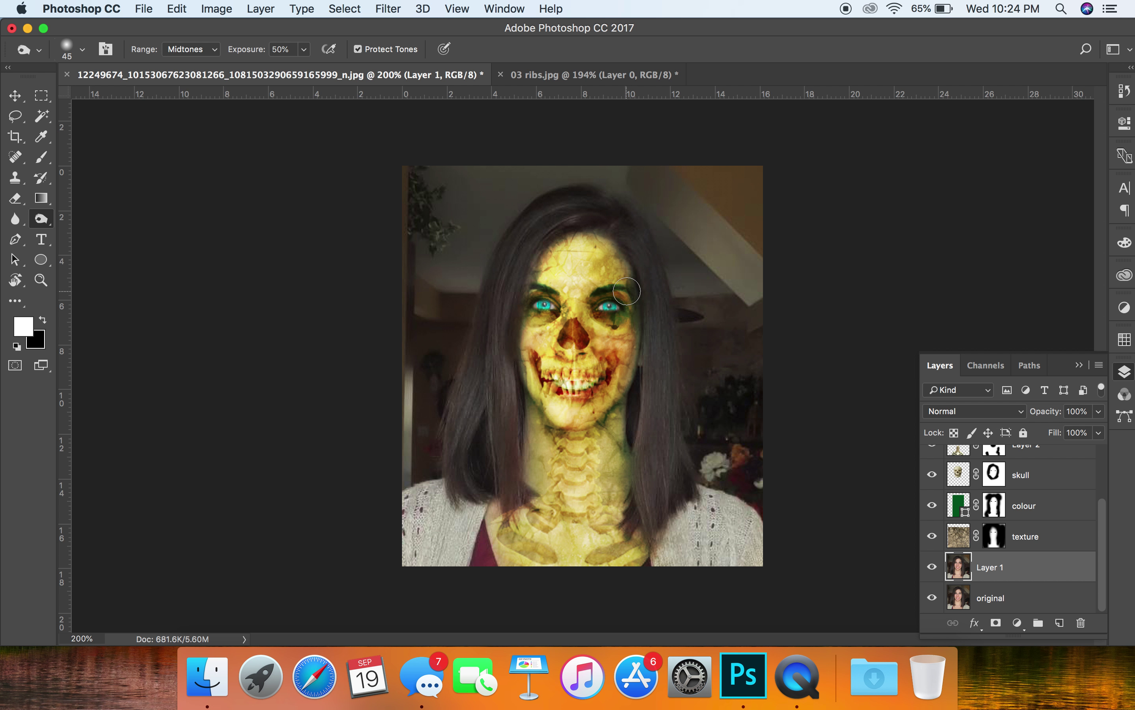
mouse_move(547, 326)
mouse_down()
mouse_move(519, 313)
mouse_move(538, 291)
mouse_up()
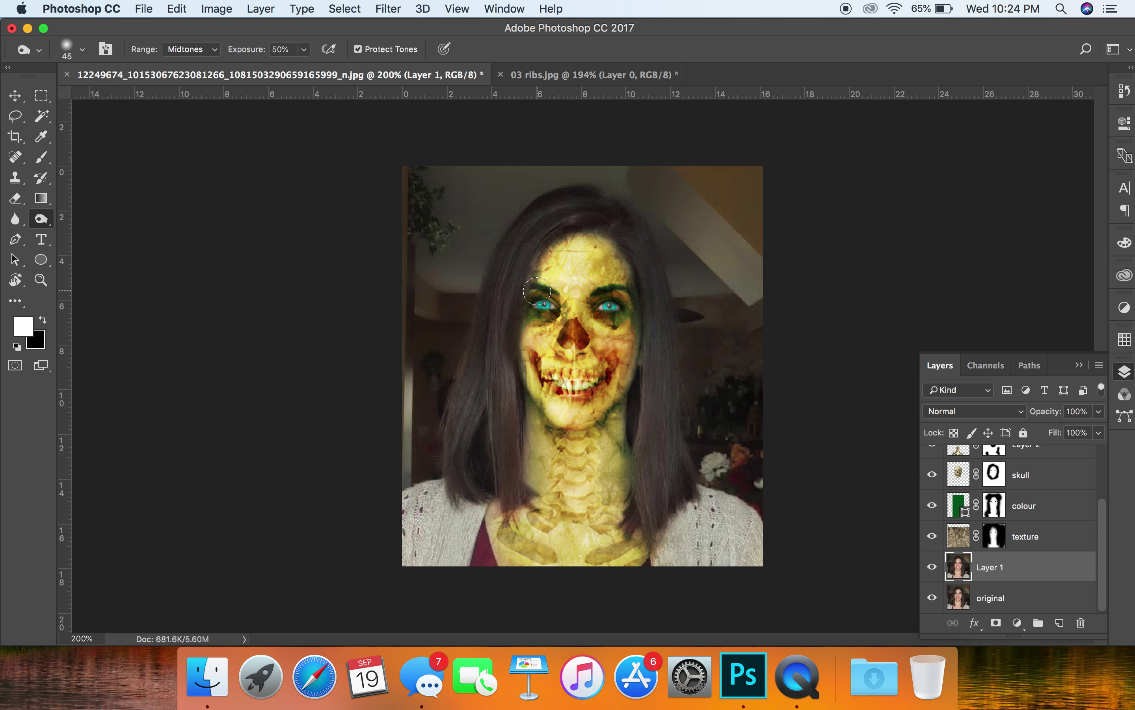
mouse_move(585, 363)
mouse_down()
mouse_move(577, 333)
mouse_move(568, 344)
mouse_up()
mouse_move(634, 404)
mouse_down()
mouse_move(583, 437)
mouse_move(549, 436)
mouse_move(522, 404)
mouse_move(547, 441)
mouse_up()
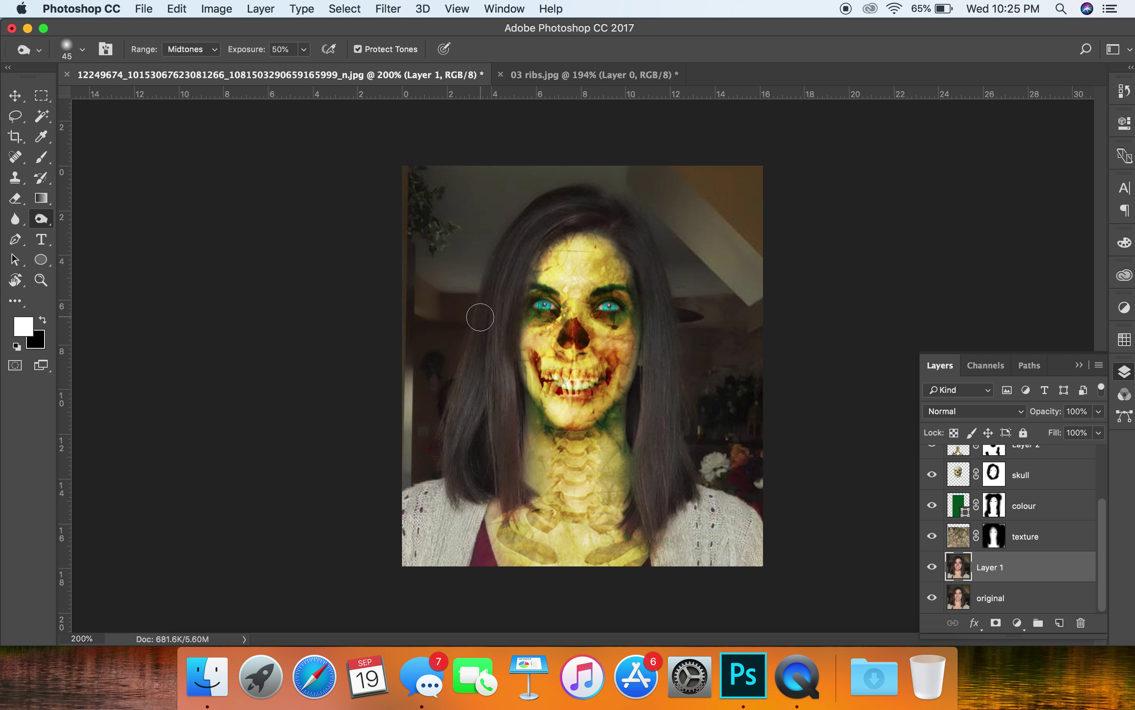
- Switch the burn range to Shadows and darken both sides of the neck
click(214, 50)
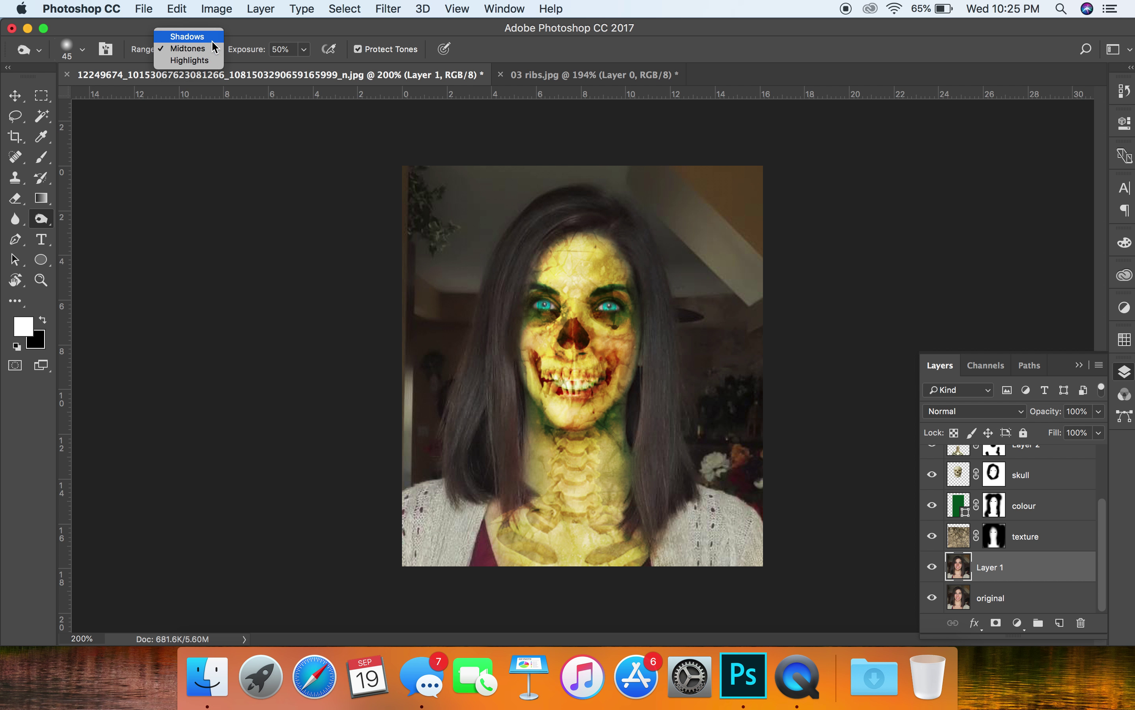
click(212, 37)
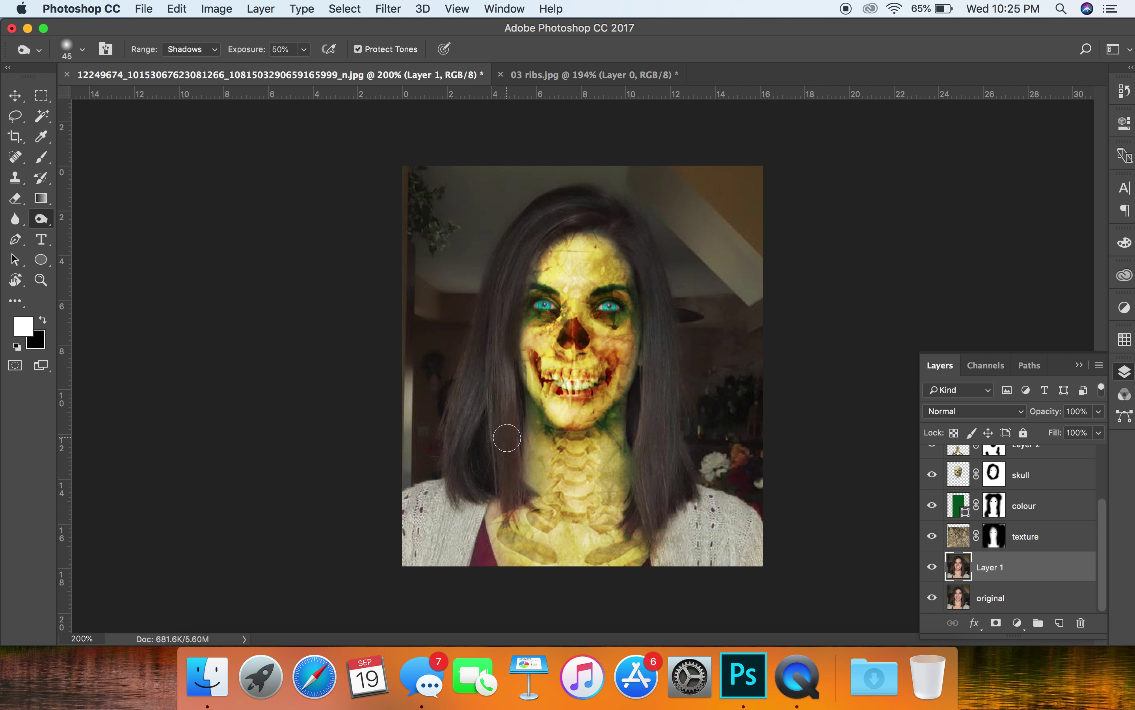
mouse_move(531, 458)
mouse_down()
mouse_move(532, 477)
mouse_move(531, 422)
mouse_move(534, 473)
mouse_up()
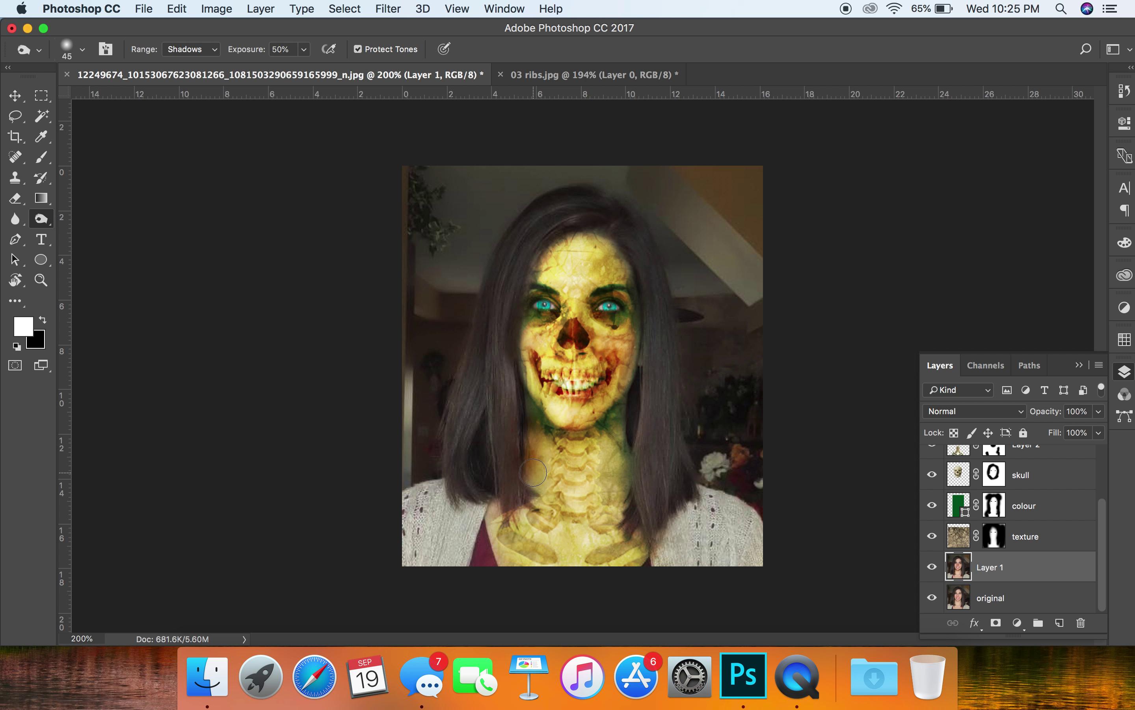
mouse_move(654, 477)
mouse_down()
mouse_move(626, 415)
mouse_move(625, 478)
mouse_move(618, 364)
mouse_move(632, 528)
mouse_move(607, 425)
mouse_move(619, 486)
mouse_move(637, 485)
mouse_move(641, 454)
mouse_move(616, 479)
mouse_move(617, 429)
mouse_up()
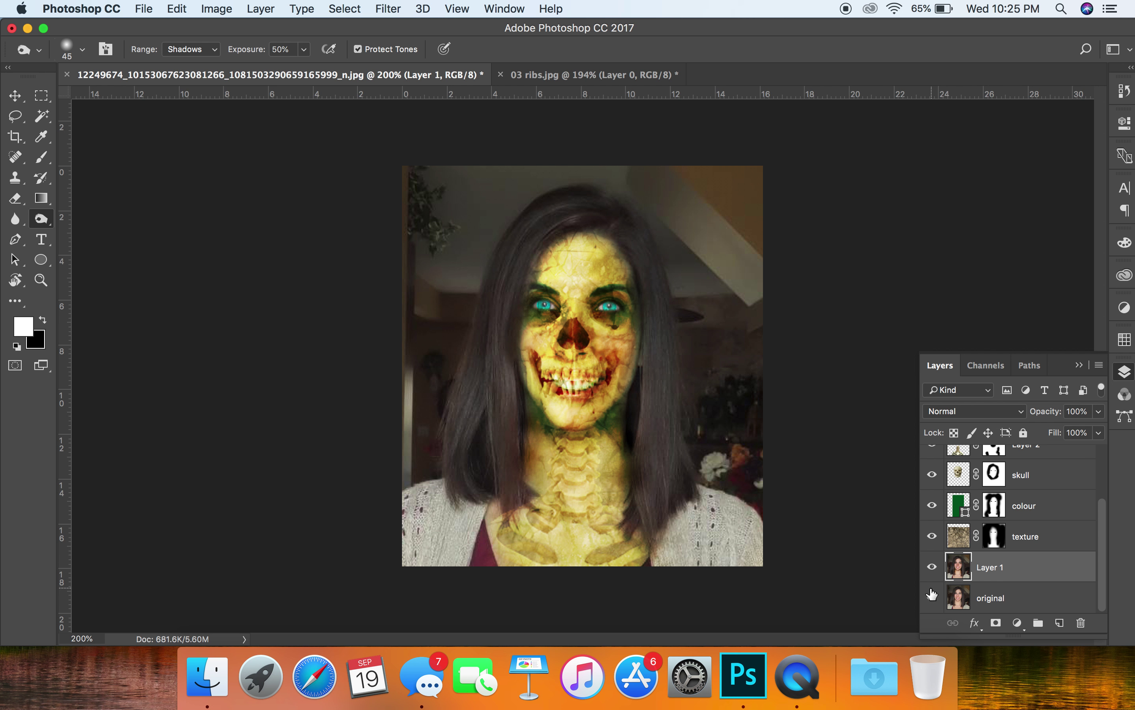
alt+click(933, 568)
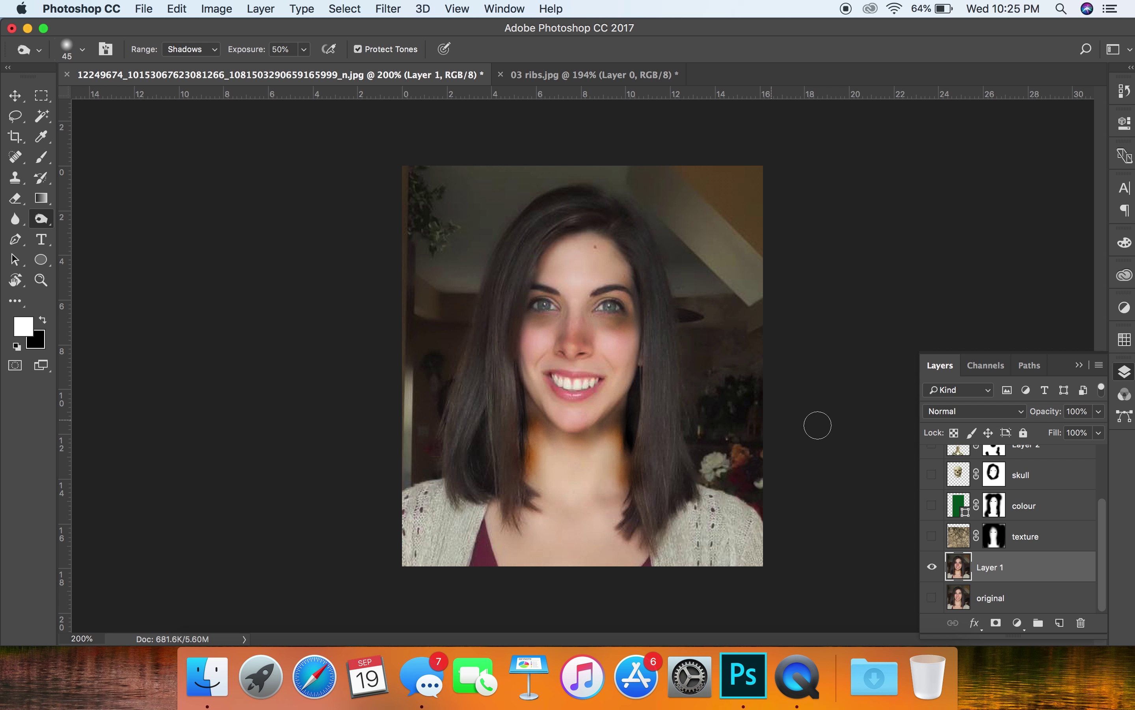
alt+click(932, 567)
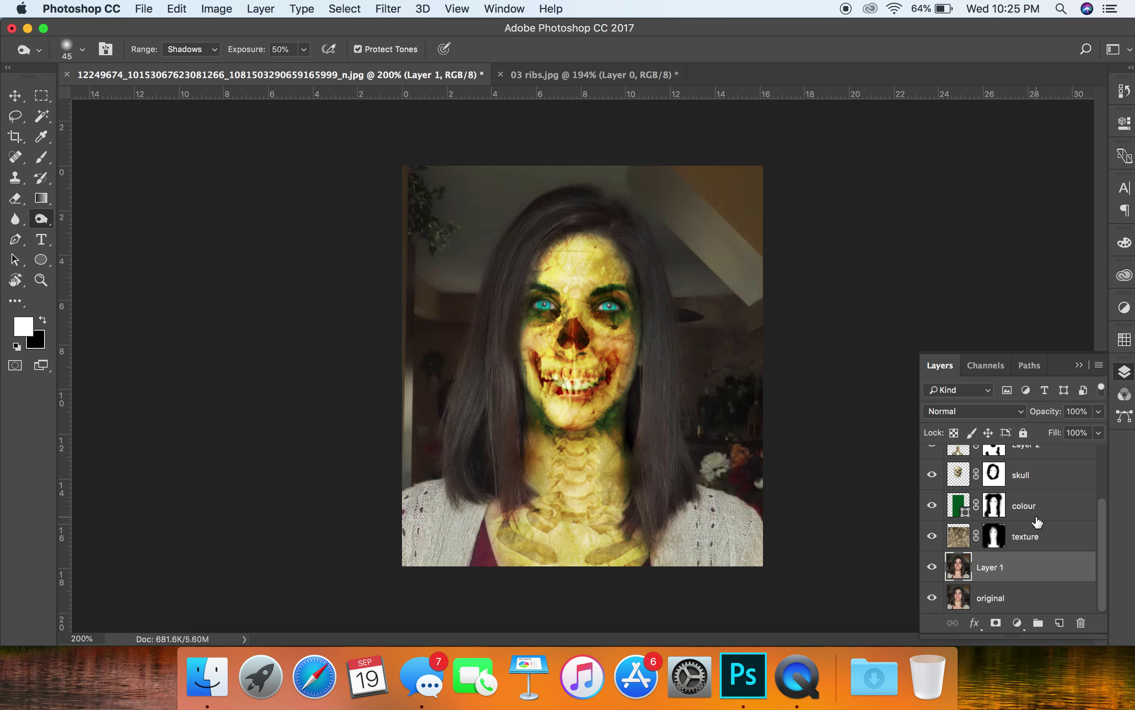
scroll(1037, 523, up, 3)
scroll(1037, 522, down, 3)
scroll(1038, 522, up, 3)
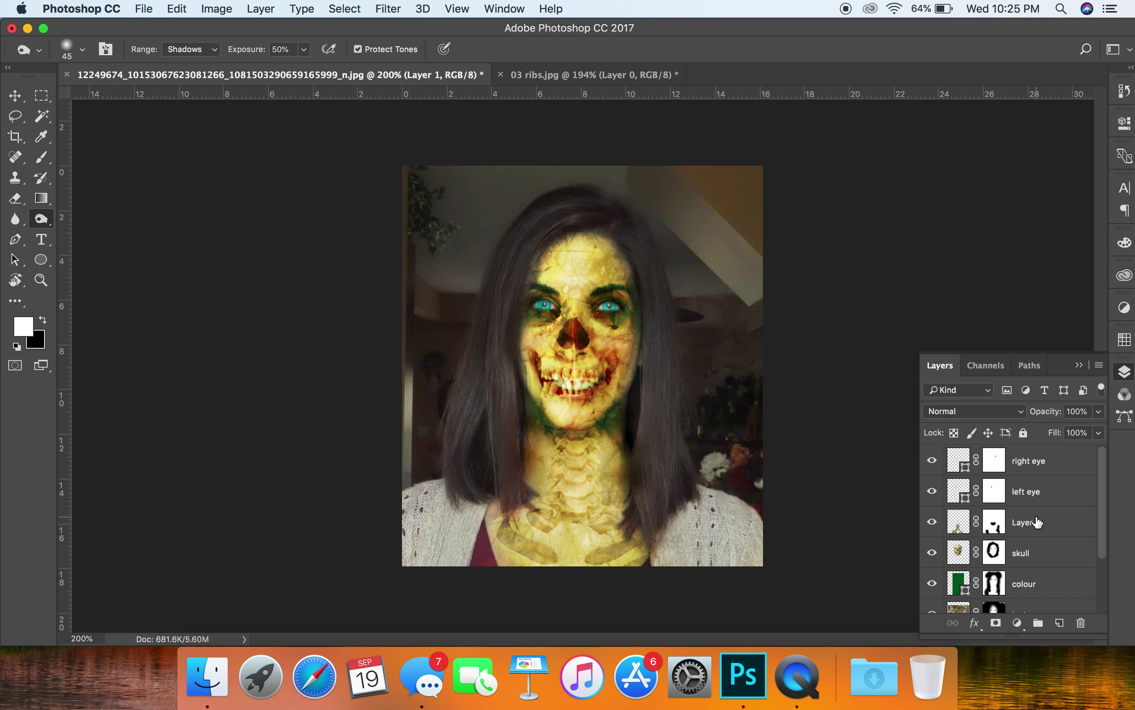